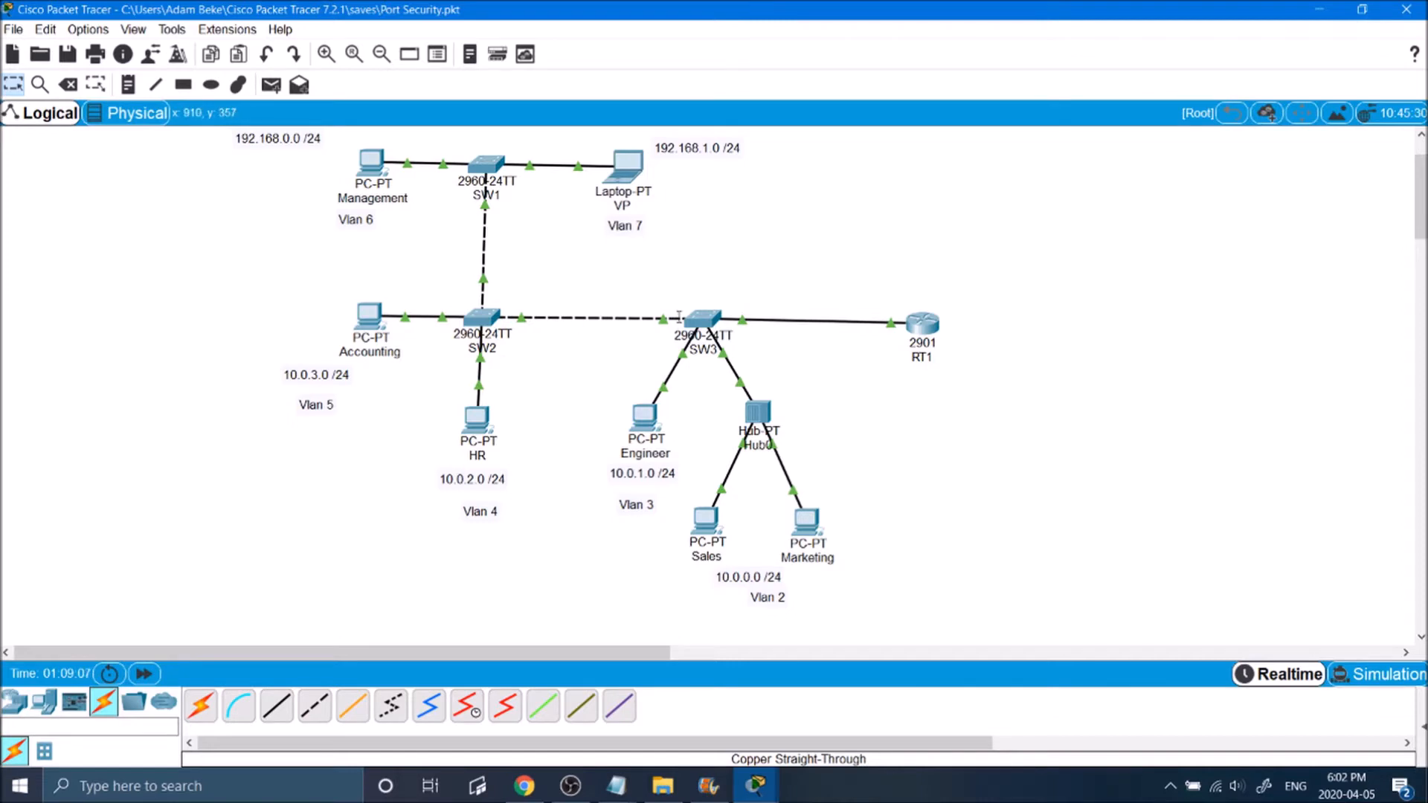
left_click_drag(999, 290, 865, 388)
left_click(887, 403)
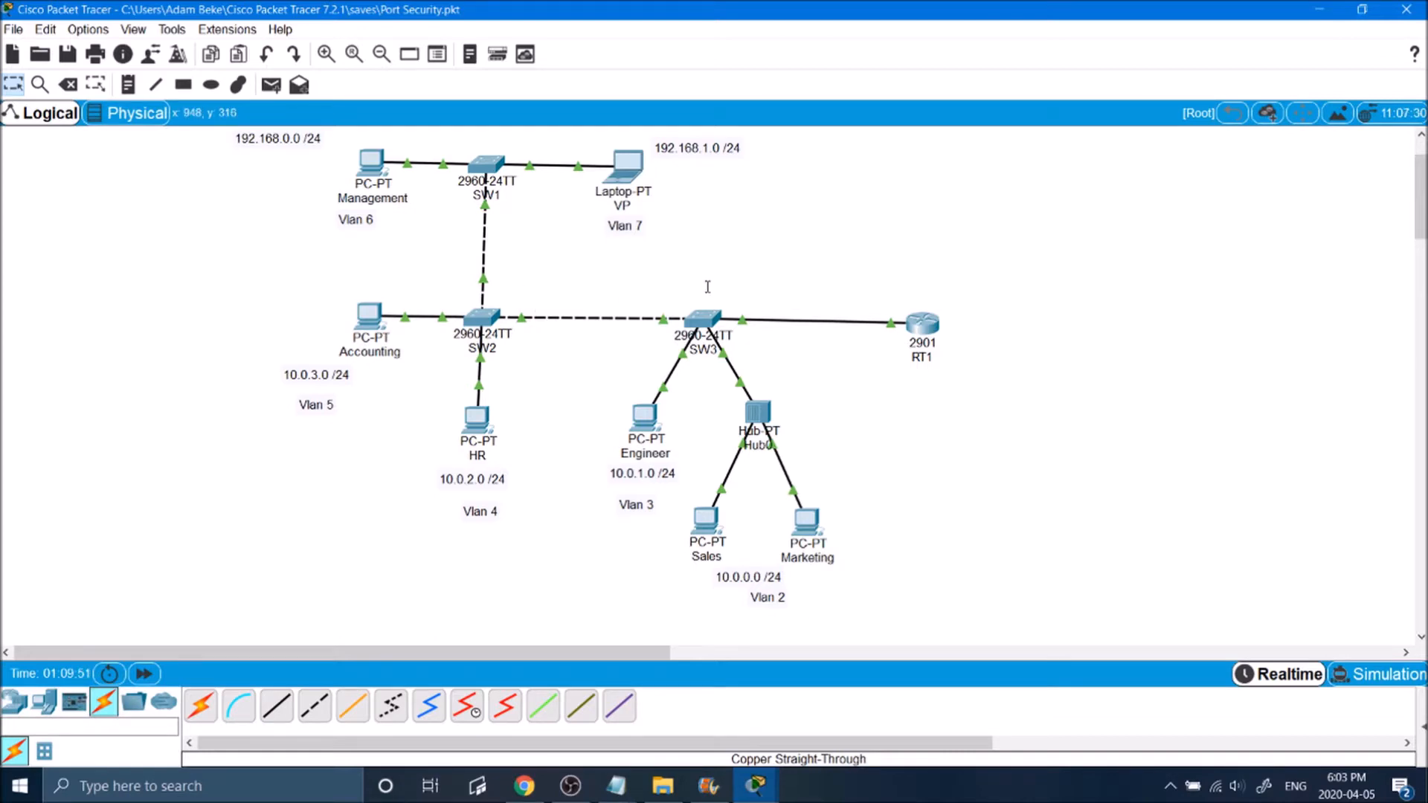
Step: Nudge the SW2, SW1 and SW3 switches slightly to the right in the topology
left_click_drag(468, 320, 472, 320)
left_click_drag(488, 159, 493, 158)
left_click_drag(699, 316, 705, 314)
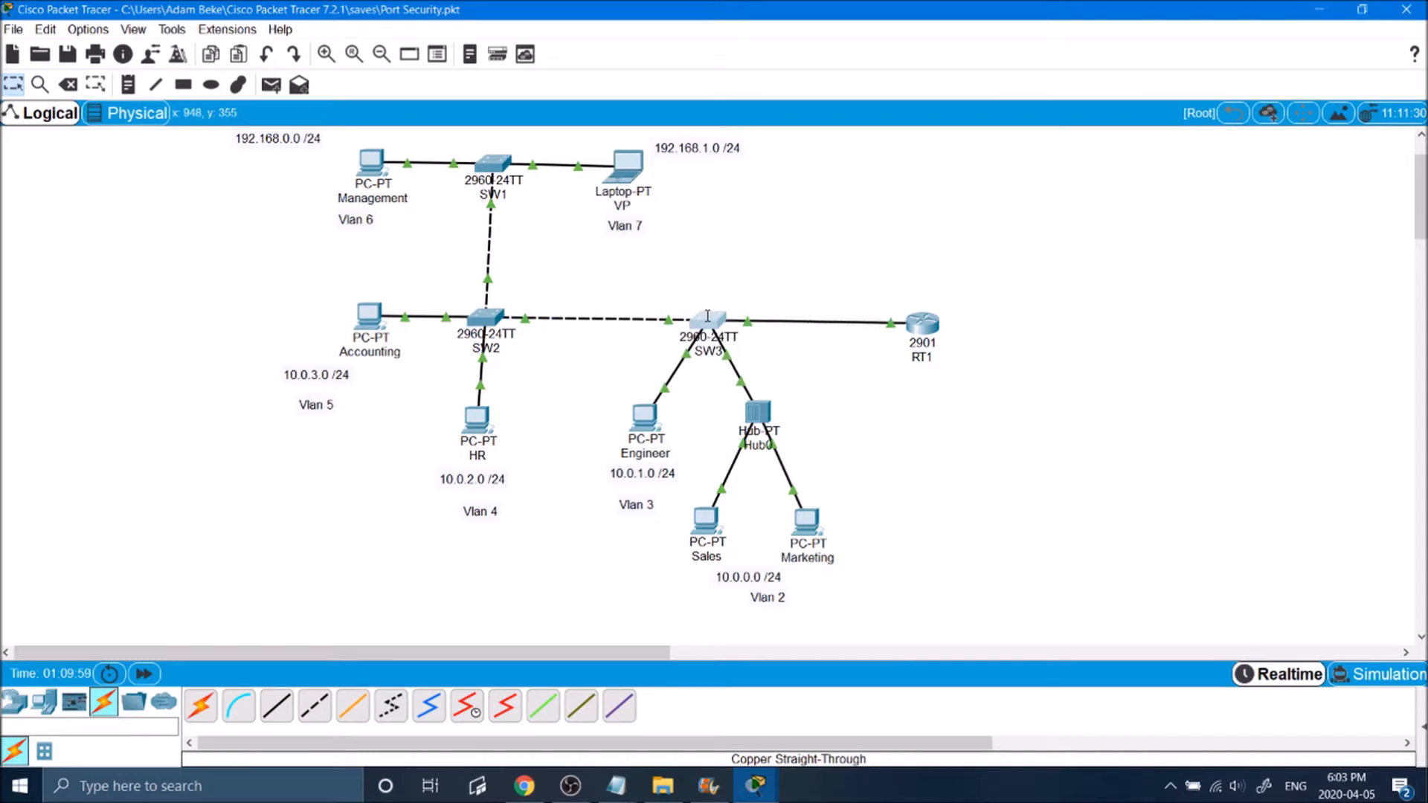
left_click(753, 250)
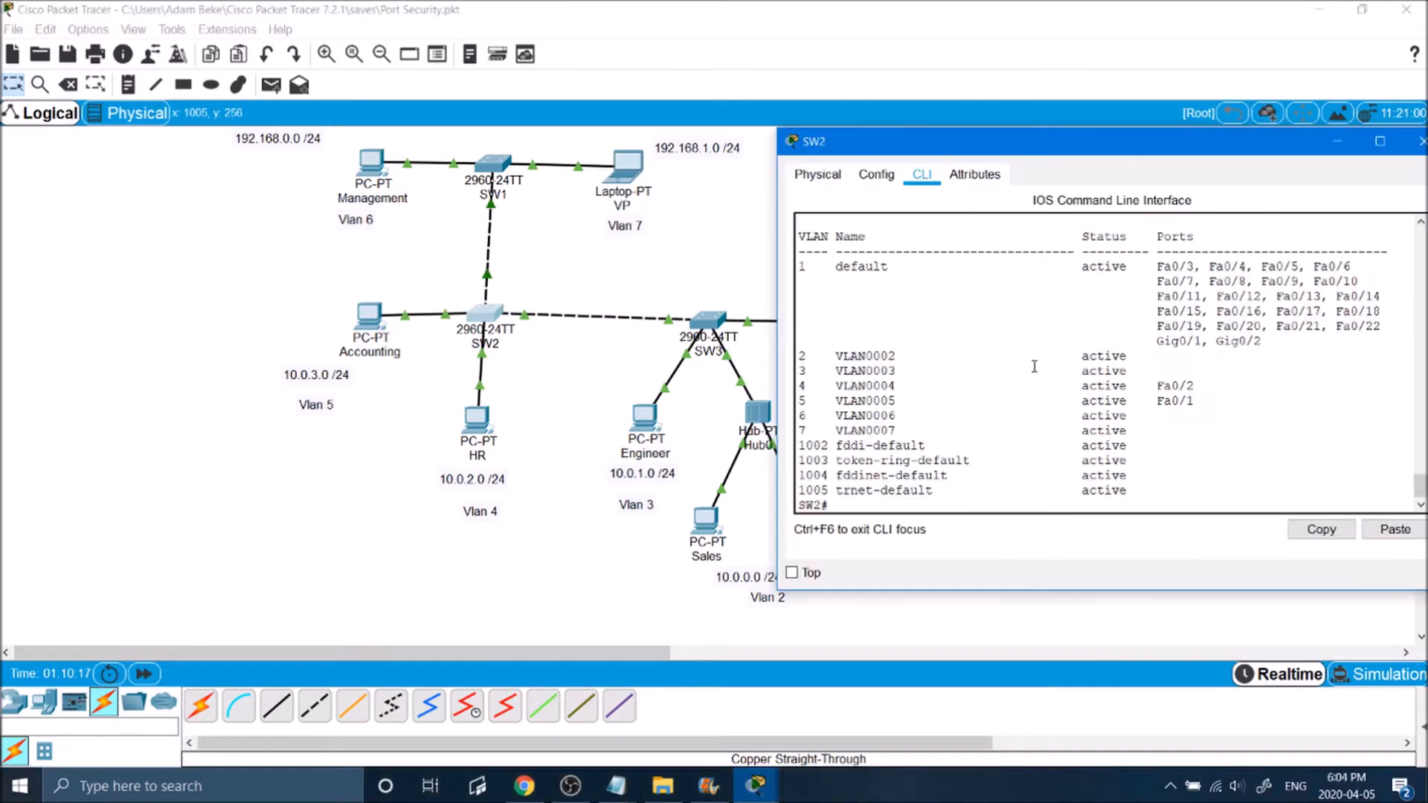
Step: Run show vlan brief on SW2 and examine which ports belong to the default VLAN 1
key("Return")
key("Return")
type("sh vlan")
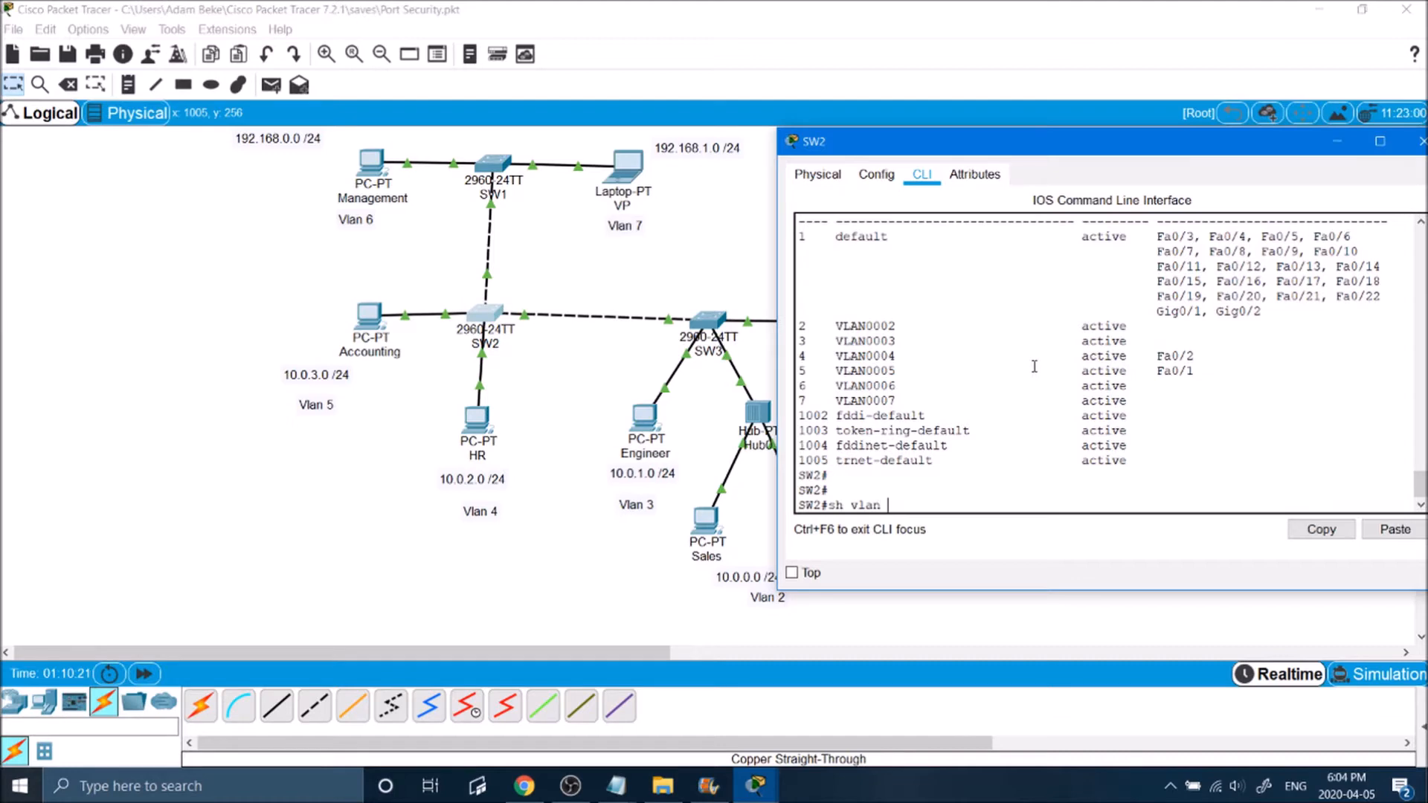
type(" brief")
key("Return")
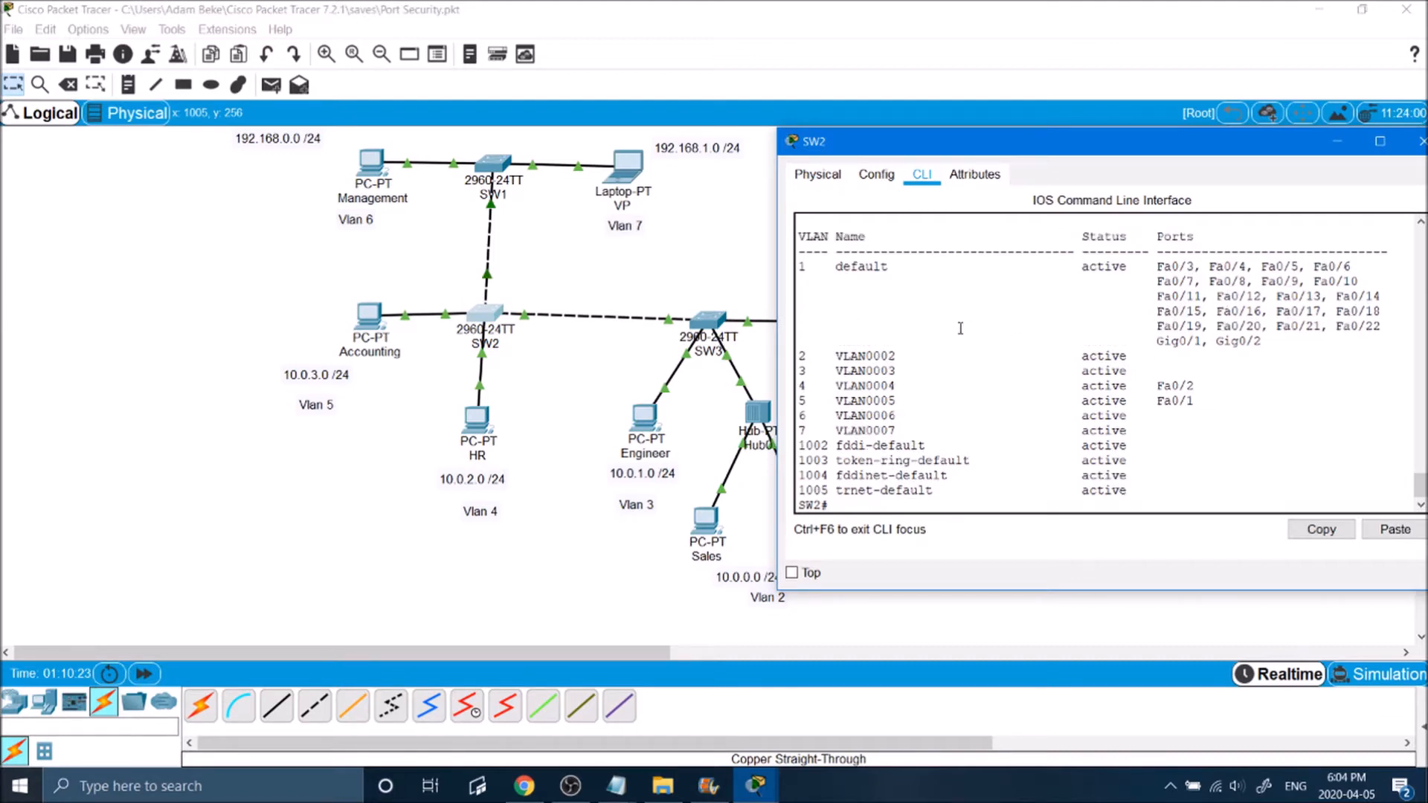
left_click_drag(891, 364, 1012, 408)
left_click(1012, 408)
left_click_drag(1269, 339, 1156, 266)
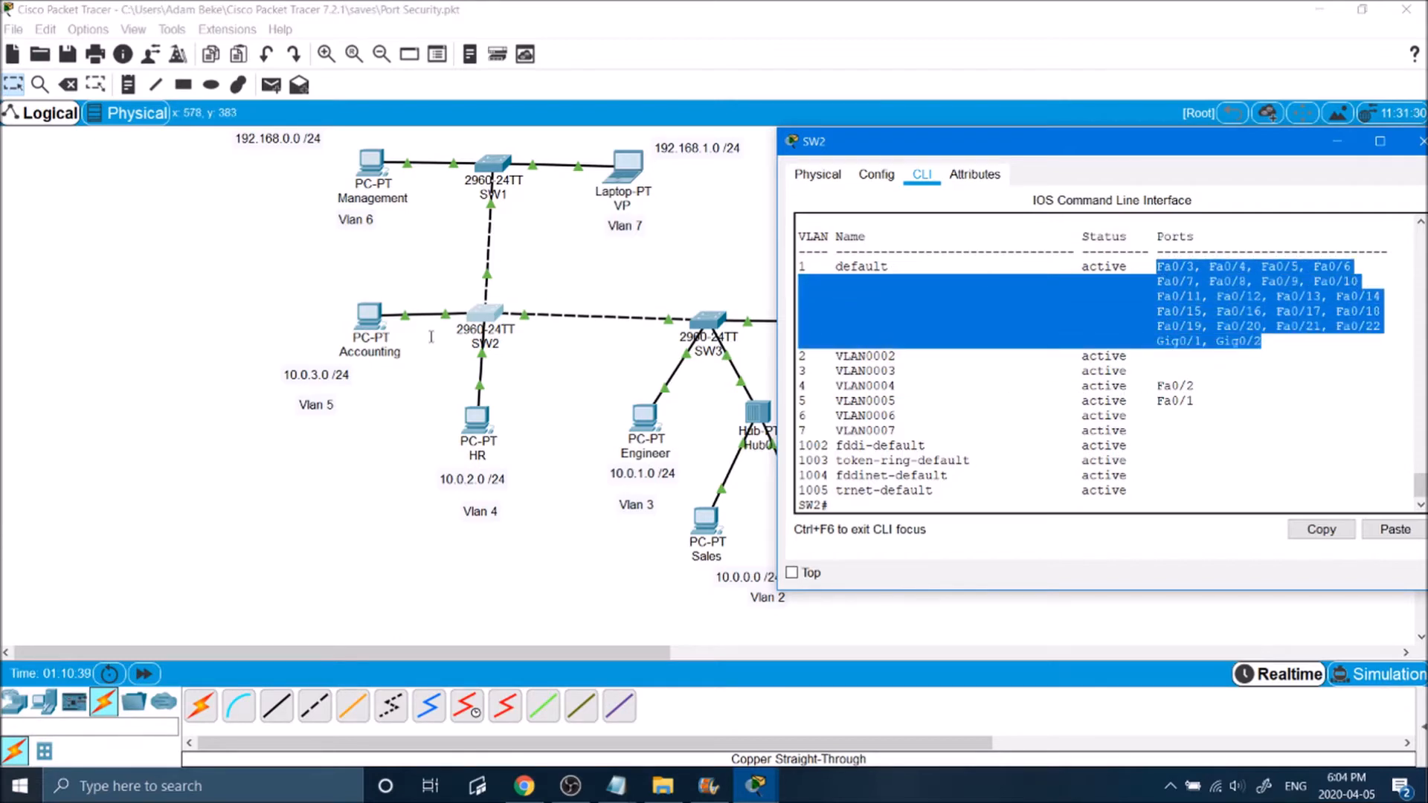
left_click(1078, 305)
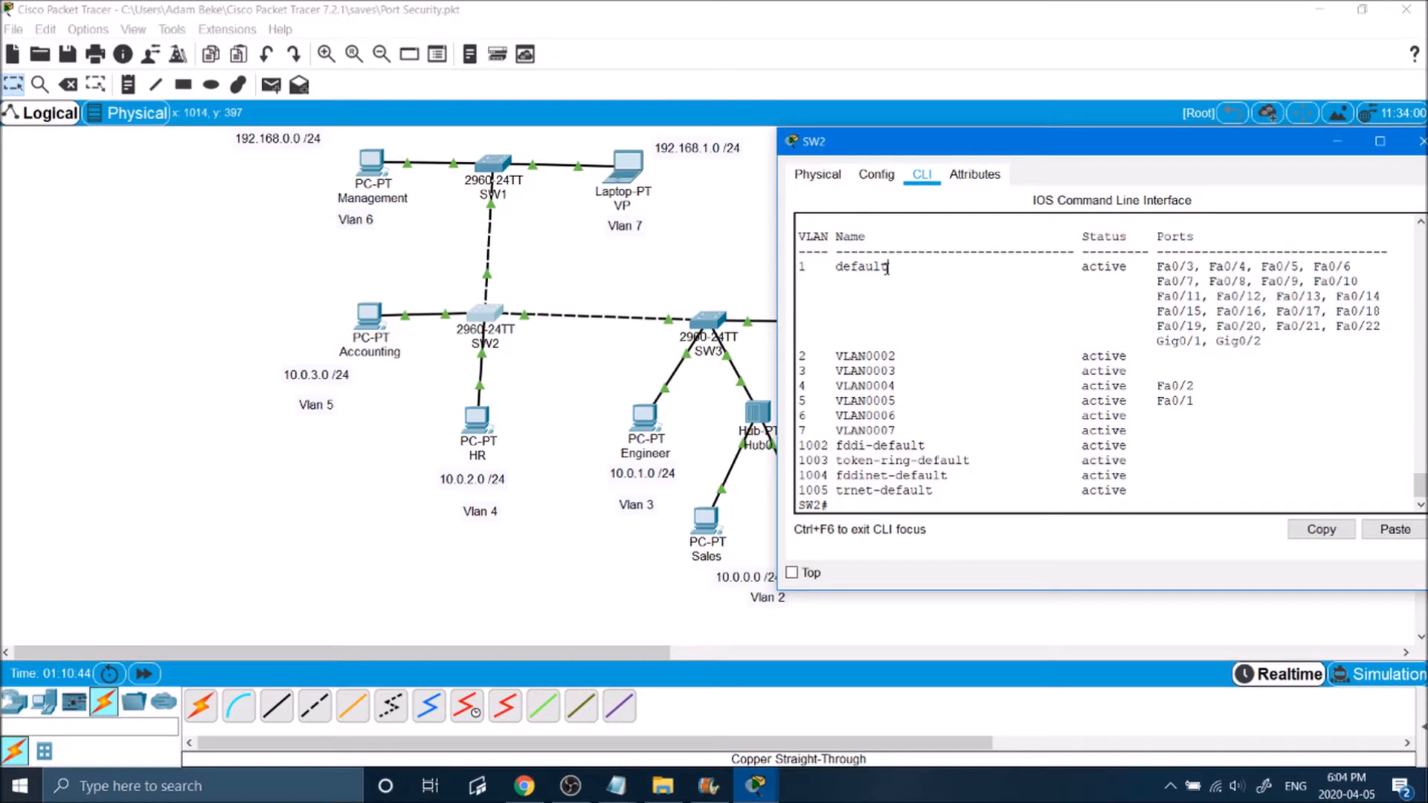
left_click_drag(887, 268, 792, 265)
left_click(898, 293)
Step: Enter global configuration on SW2 and assign interfaces Fa0/3-22 to access VLAN 54
type("conf t")
key("Return")
type("int range fa0/3-22")
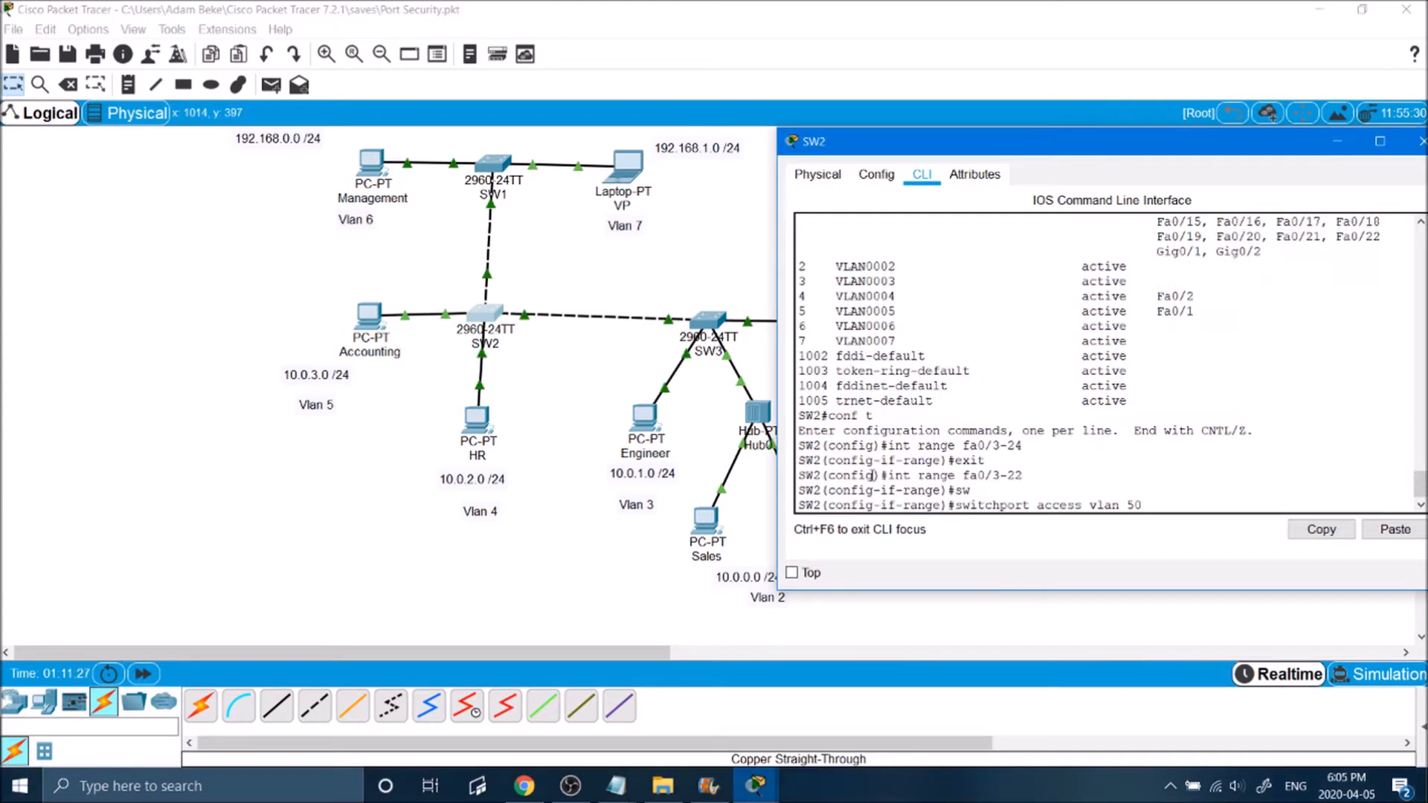
key("Return")
Step: Assign SW2's gigabit interfaces G0/1-2 to access VLAN 54 and exit interface configuration
type("int range g0/1-2")
key("Return")
type("sw")
key("Tab")
type("access vlan 54")
key("Return")
key("Return")
key("Return")
key("Return")
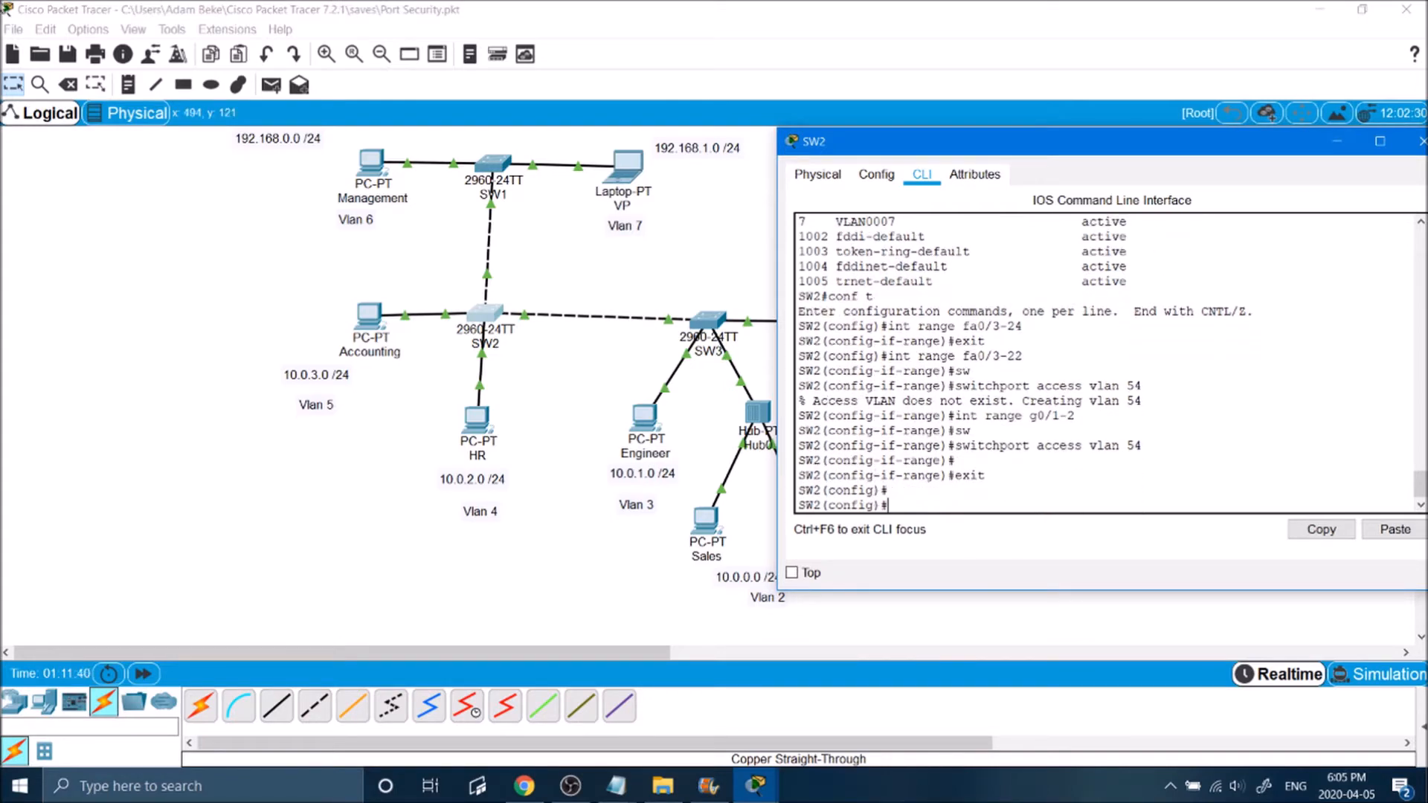
Step: On SW1, assign the interface range Fa0/3-22 to access VLAN 58
left_click(552, 261)
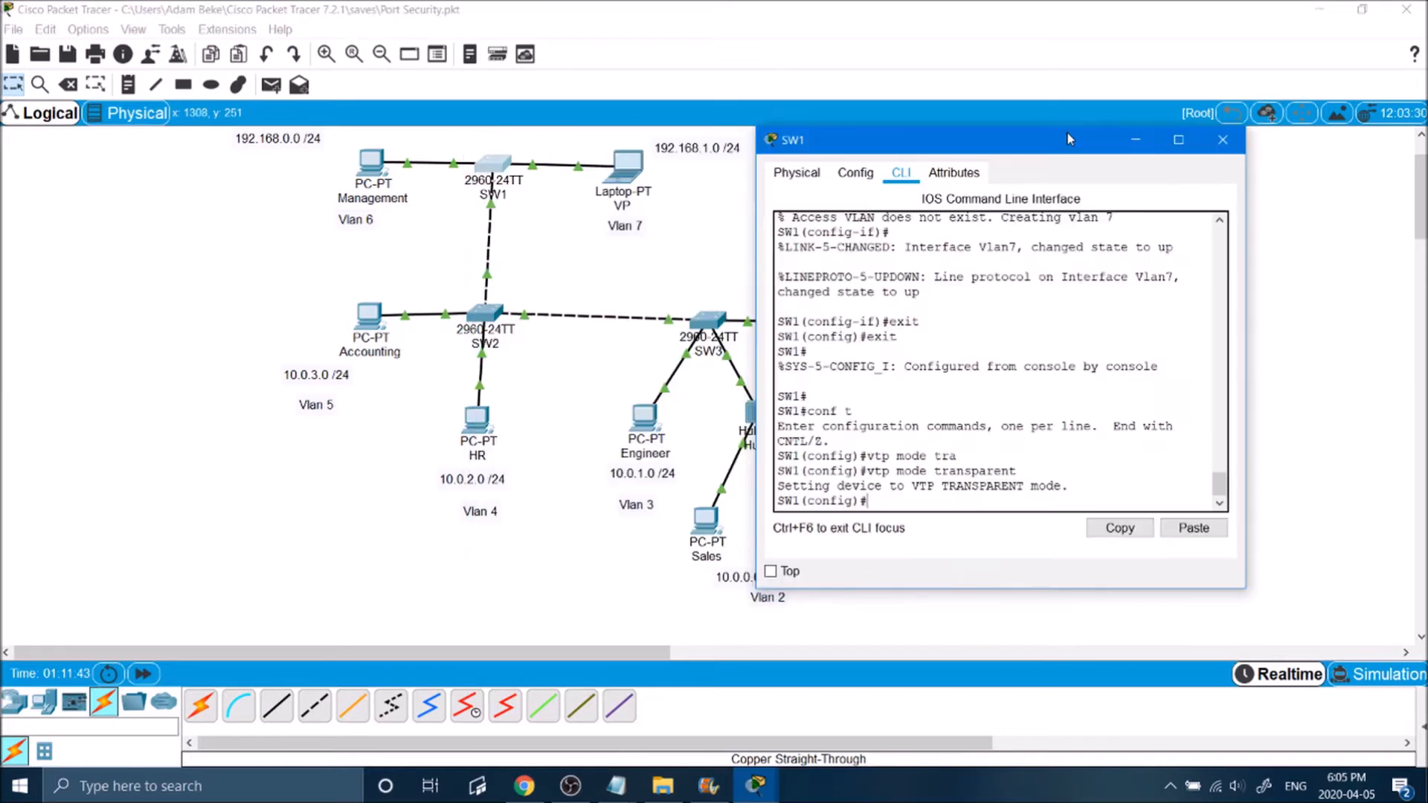
type("int range fa0/3-20")
key("Return")
type("switchport mode access")
key("Return")
type("switchport port-security")
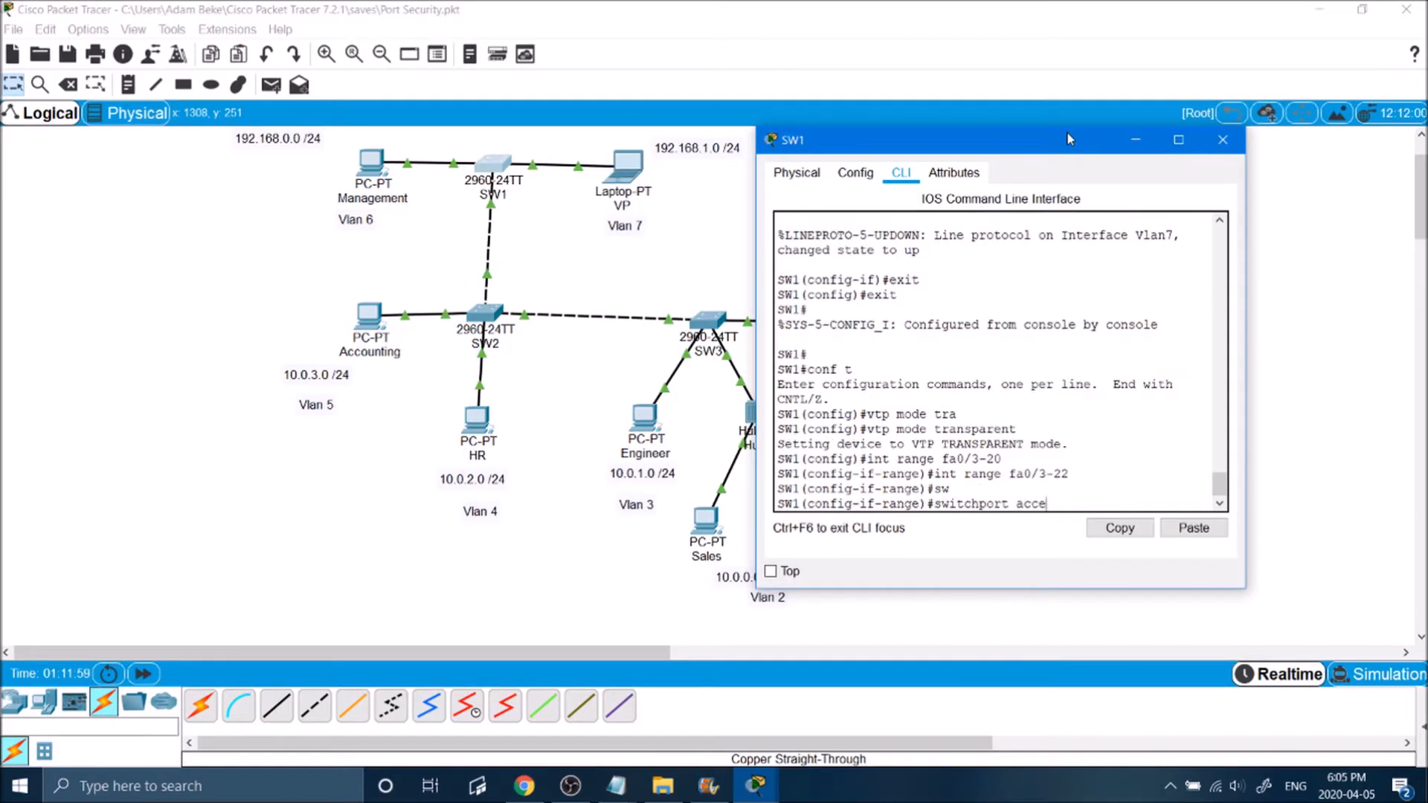
key("Return")
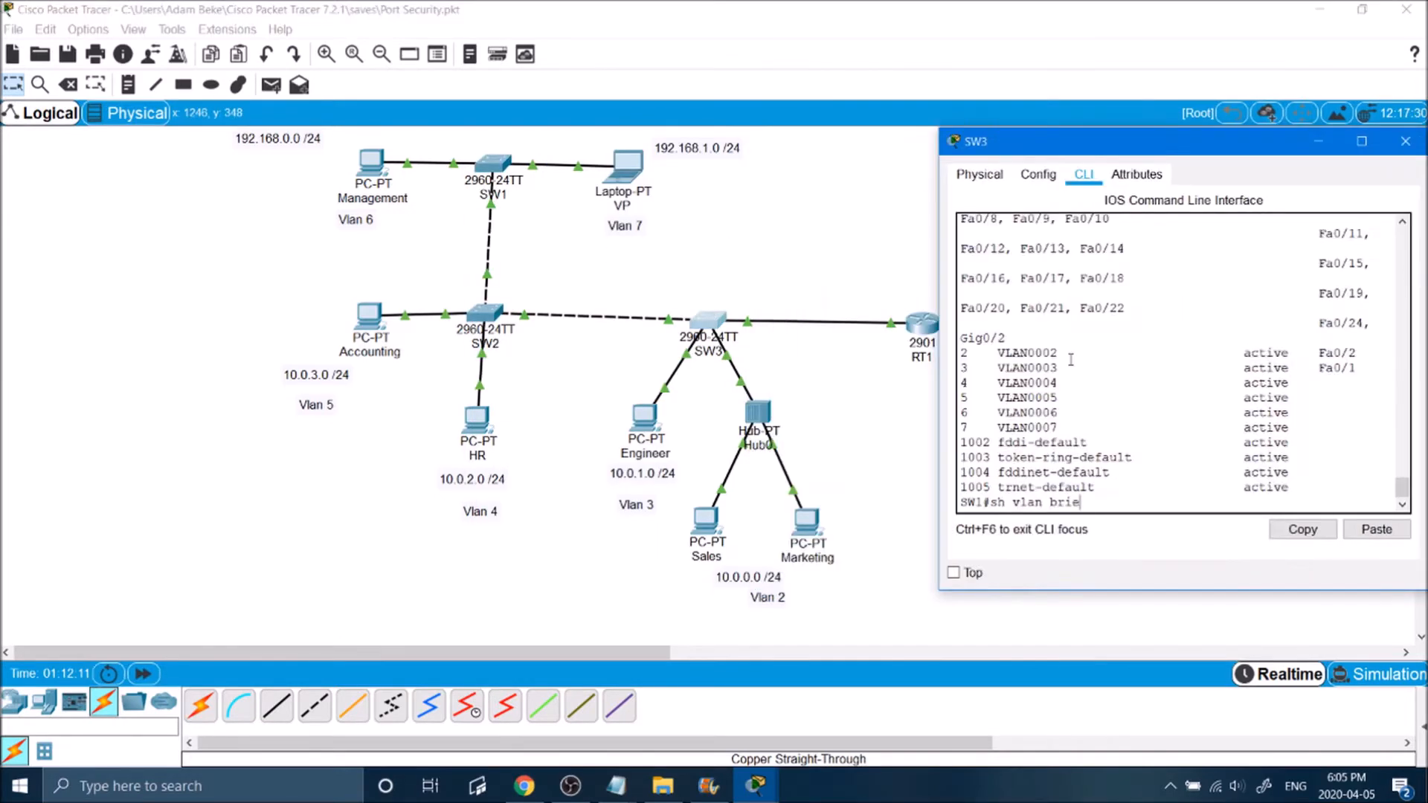
Step: On SW3, enter global configuration and assign the interface range Fa0/3-22 to access VLAN 54
type("en")
key("Return")
type("conf t")
key("Return")
type("int fa0/3-22")
key("Return")
key("Up")
key("Left")
key("Left")
key("Left")
key("Left")
key("Left")
key("Left")
key("Left")
key("Left")
type("range")
key("Return")
type("switchport access vlan 54")
Step: Show the brief VLAN list on SW3 to check its port assignments
key("Return")
type("br")
Step: Assign SW3's interface Fa0/24 to access VLAN 54
key("Return")
left_click_drag(939, 364, 700, 365)
type("conf t")
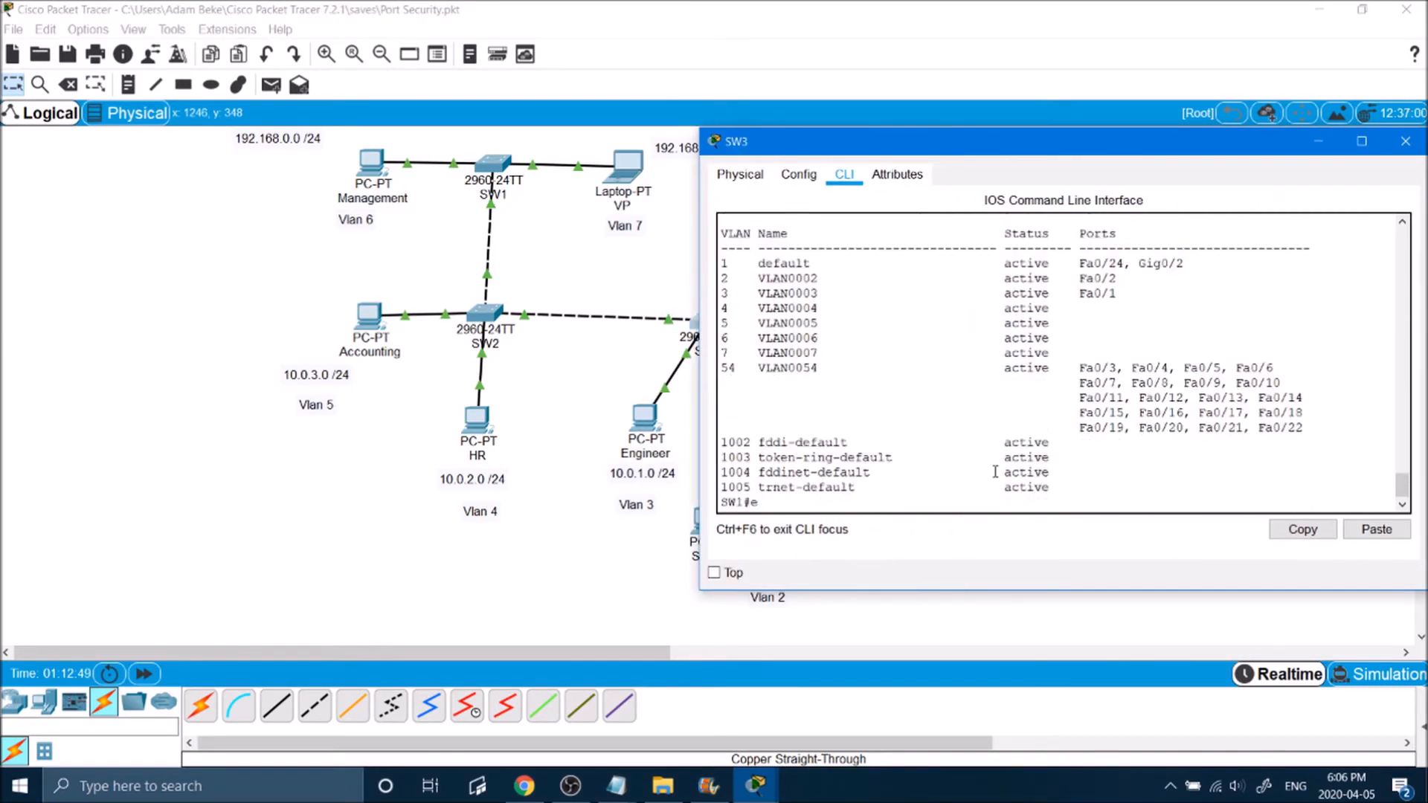
key("Return")
type("int fa0/24")
key("Return")
type("switchport access vlan 54")
Step: Assign SW3's interface G0/2 to access VLAN 54, exit interface configuration and close the SW3 window
key("Return")
type("int g0/2")
key("Return")
type("swi")
key("Tab")
type("tchport access vlan")
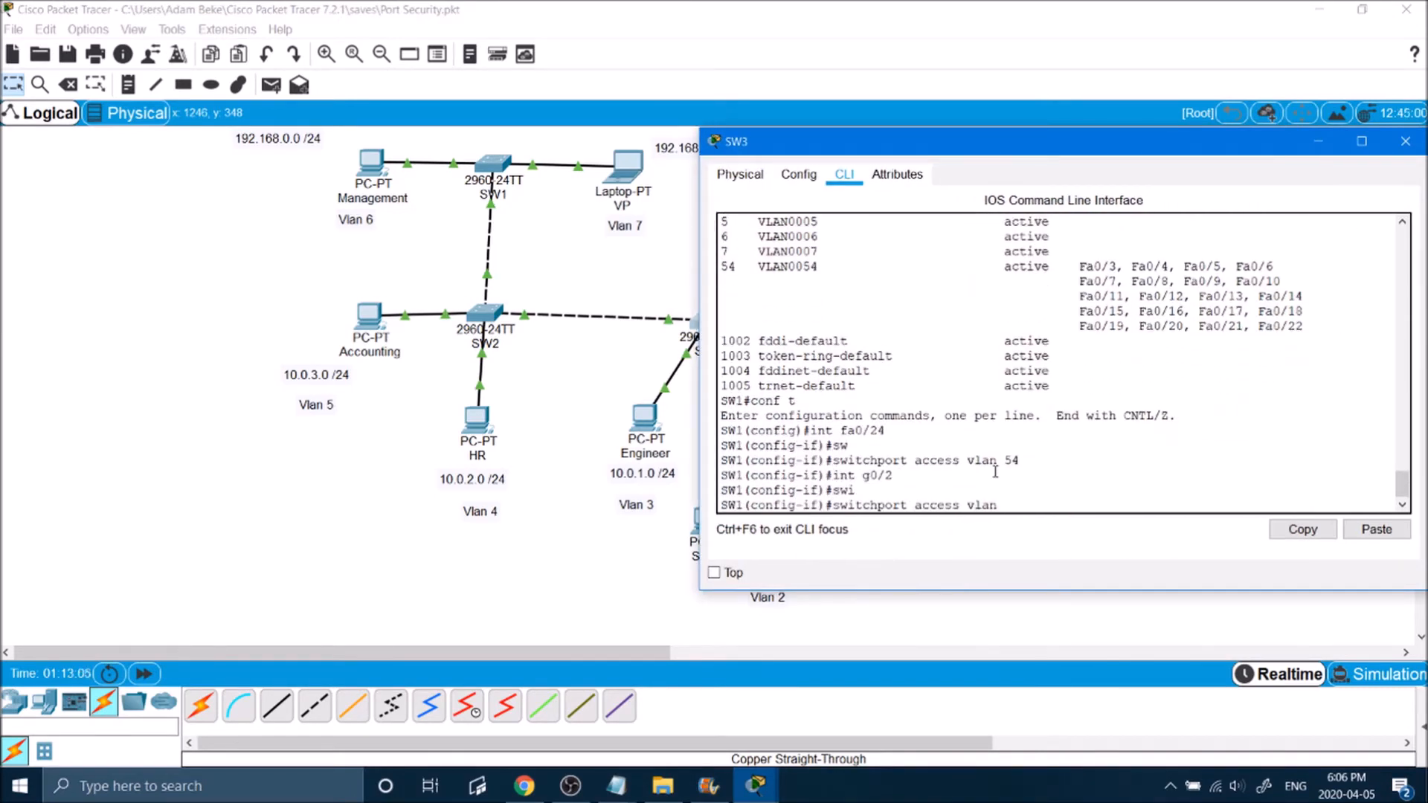
type(" 54")
key("Return")
type("exit")
key("Return")
left_click(1405, 141)
Step: Set the enable password on SW2
left_click(484, 319)
type("enable password basketball")
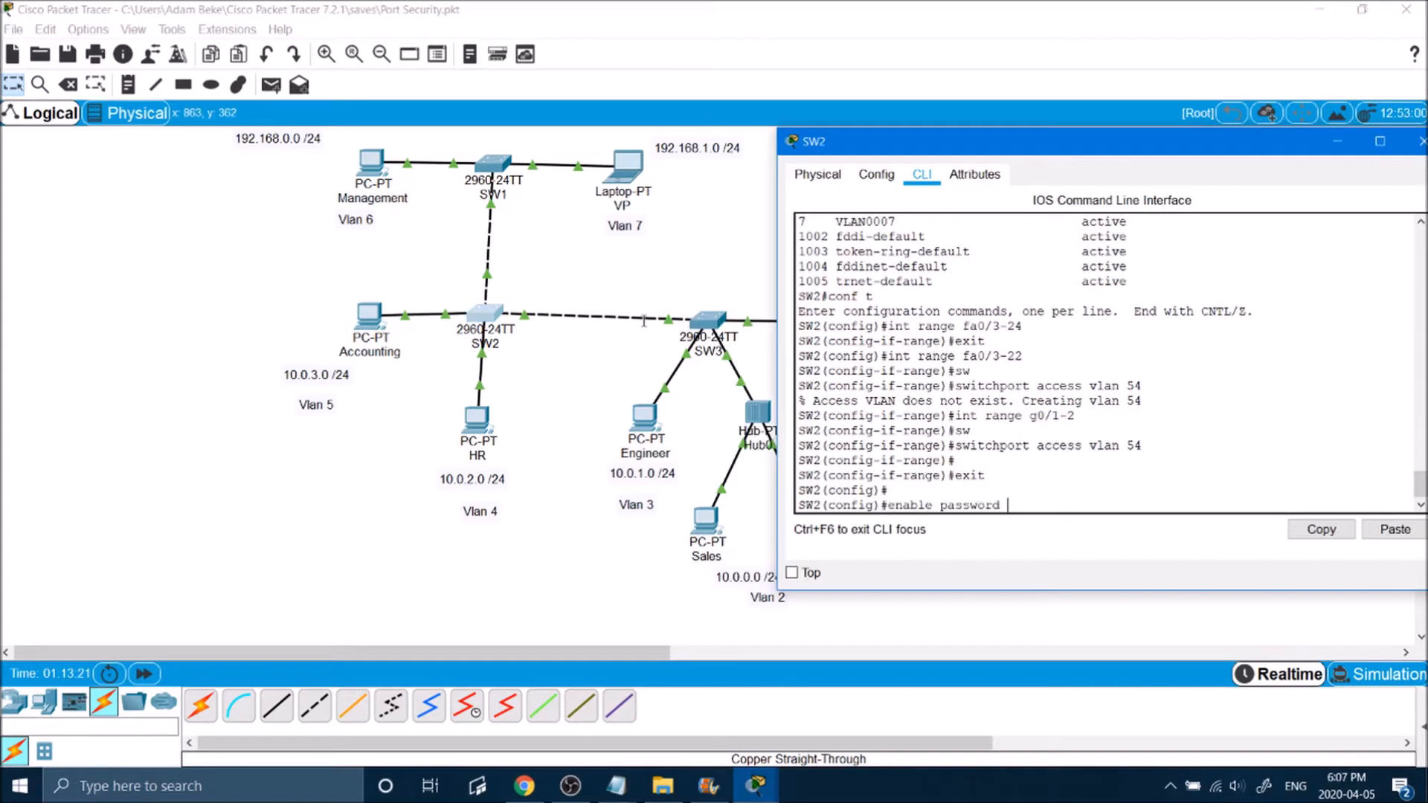
key("Return")
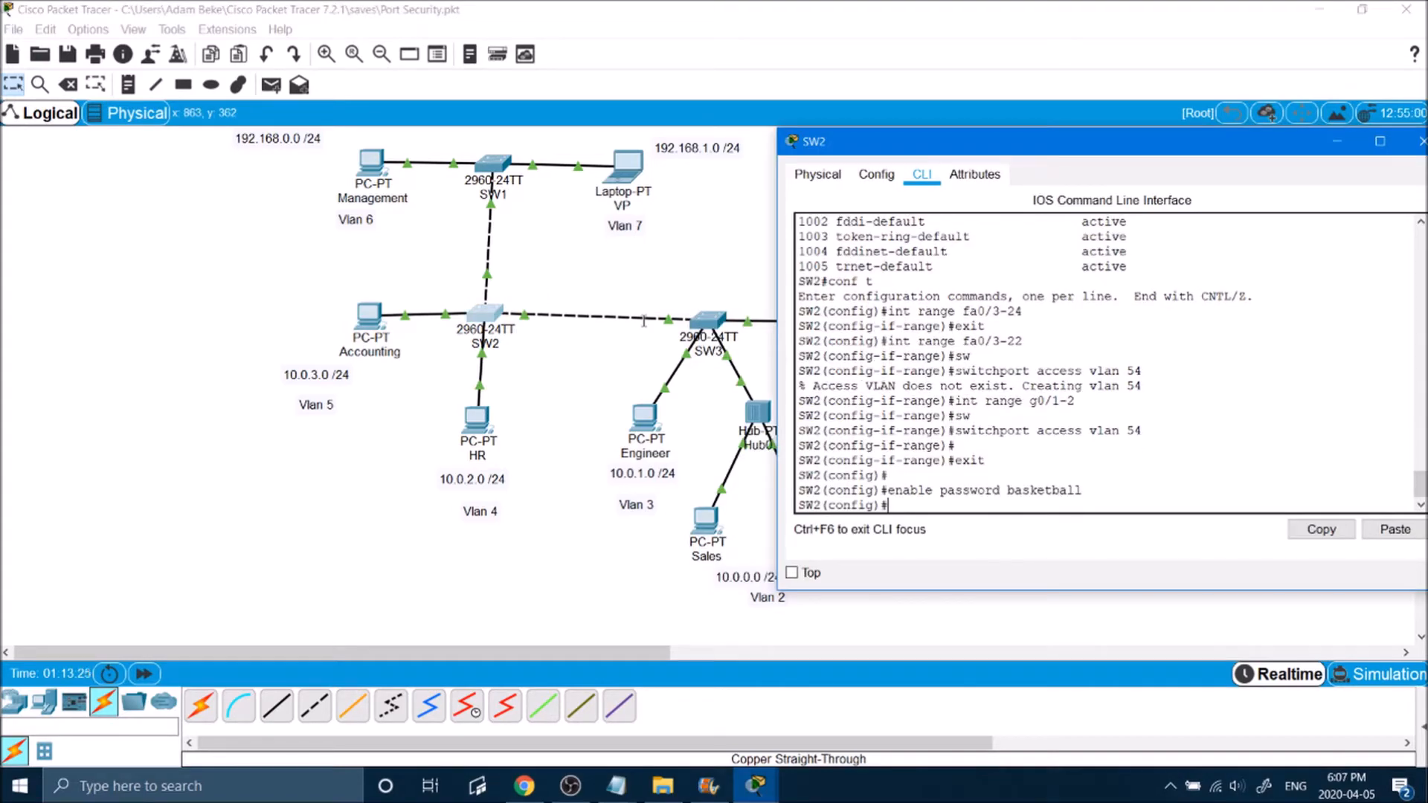
Step: Turn on service password-encryption on SW2
type("serv")
key("Tab")
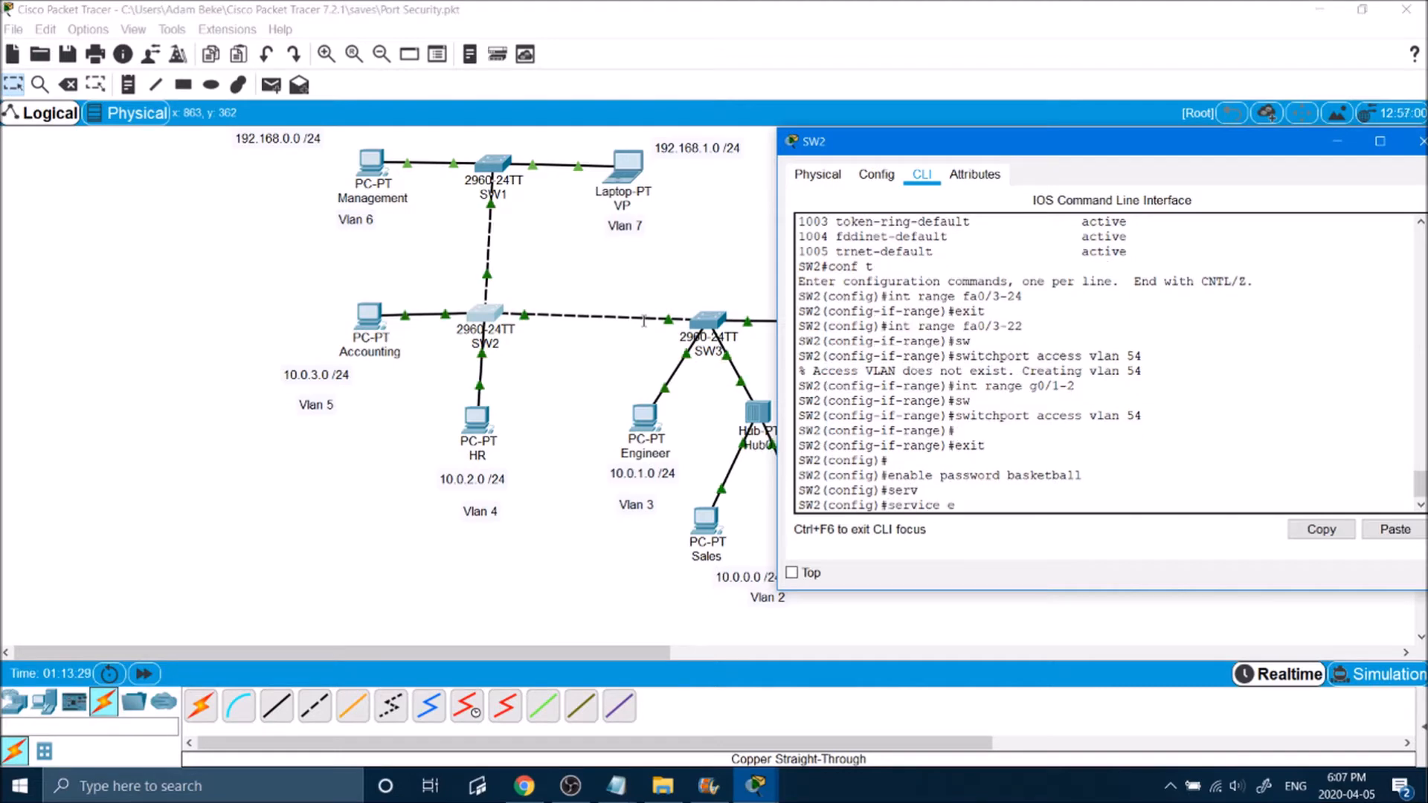
type("pass")
key("Tab")
key("Return")
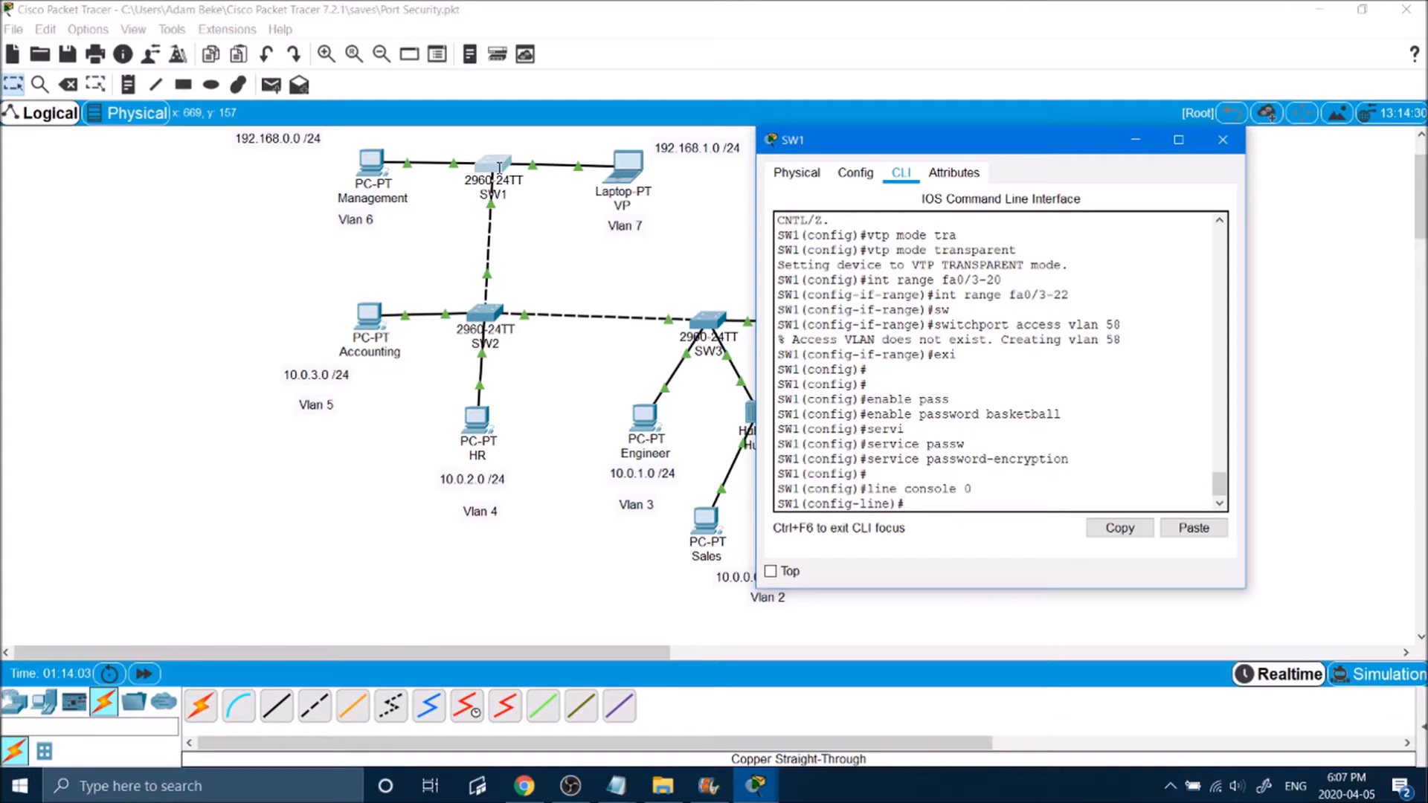
Step: Set the line password for SW1's console 0, require login and exit line configuration
type("assword pinball")
key("Return")
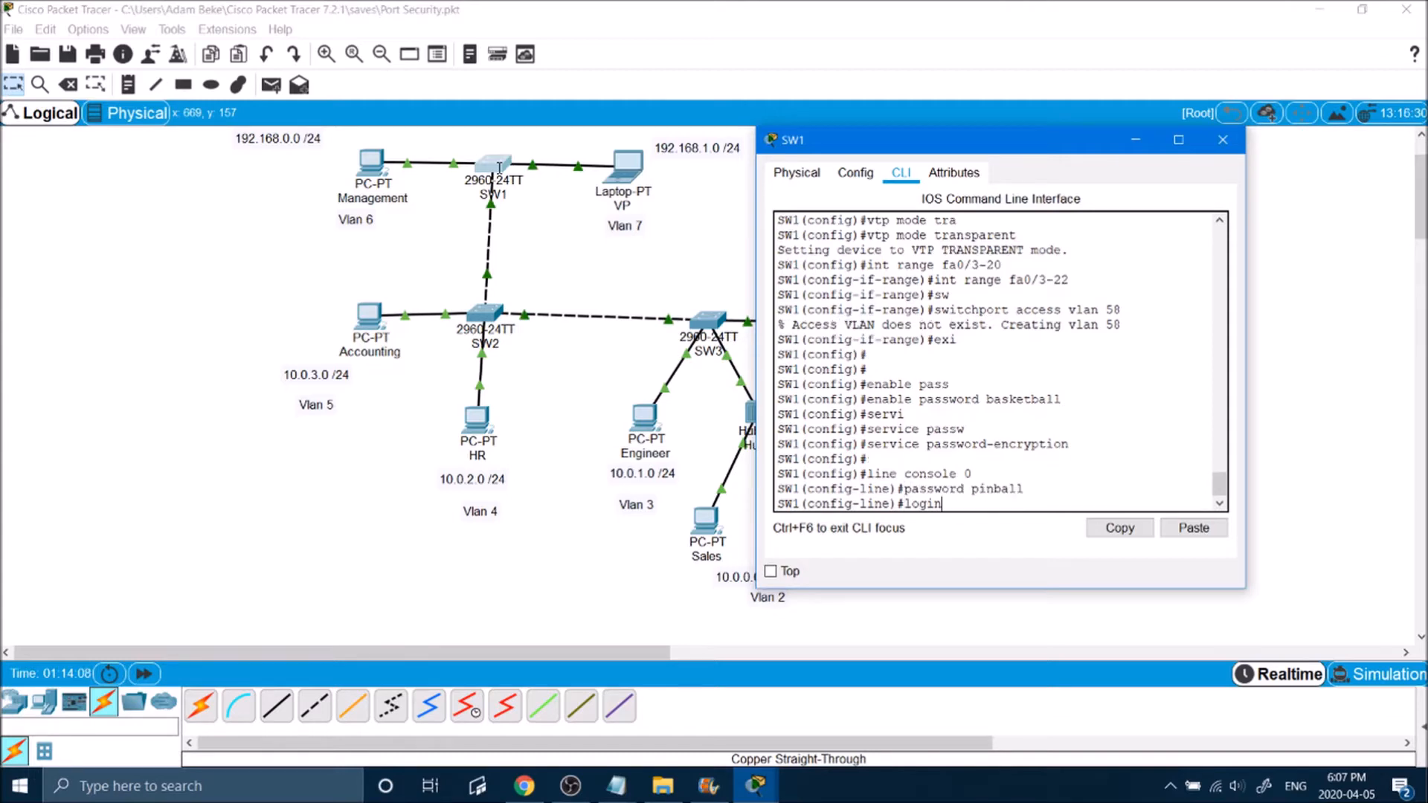
type("login")
key("Return")
key("Return")
type("exit")
key("Return")
Step: Set the line password for SW1's VTY lines 0 to 15 and require login
type("linve")
key("BackSpace")
key("BackSpace")
key("BackSpace")
type("e ")
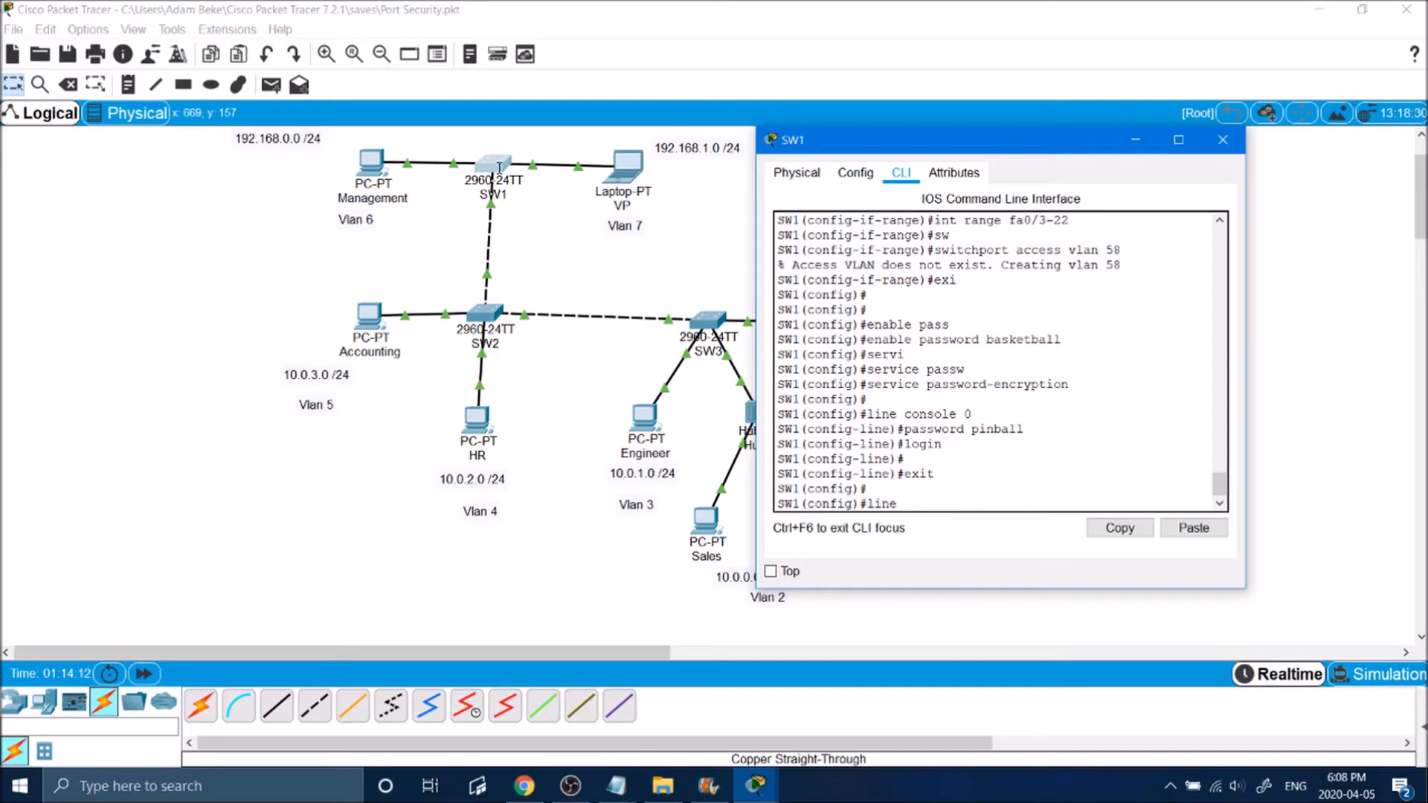
type("vty 0 15")
key("BackSpace")
key("BackSpace")
type("15")
key("Return")
type("password pinball")
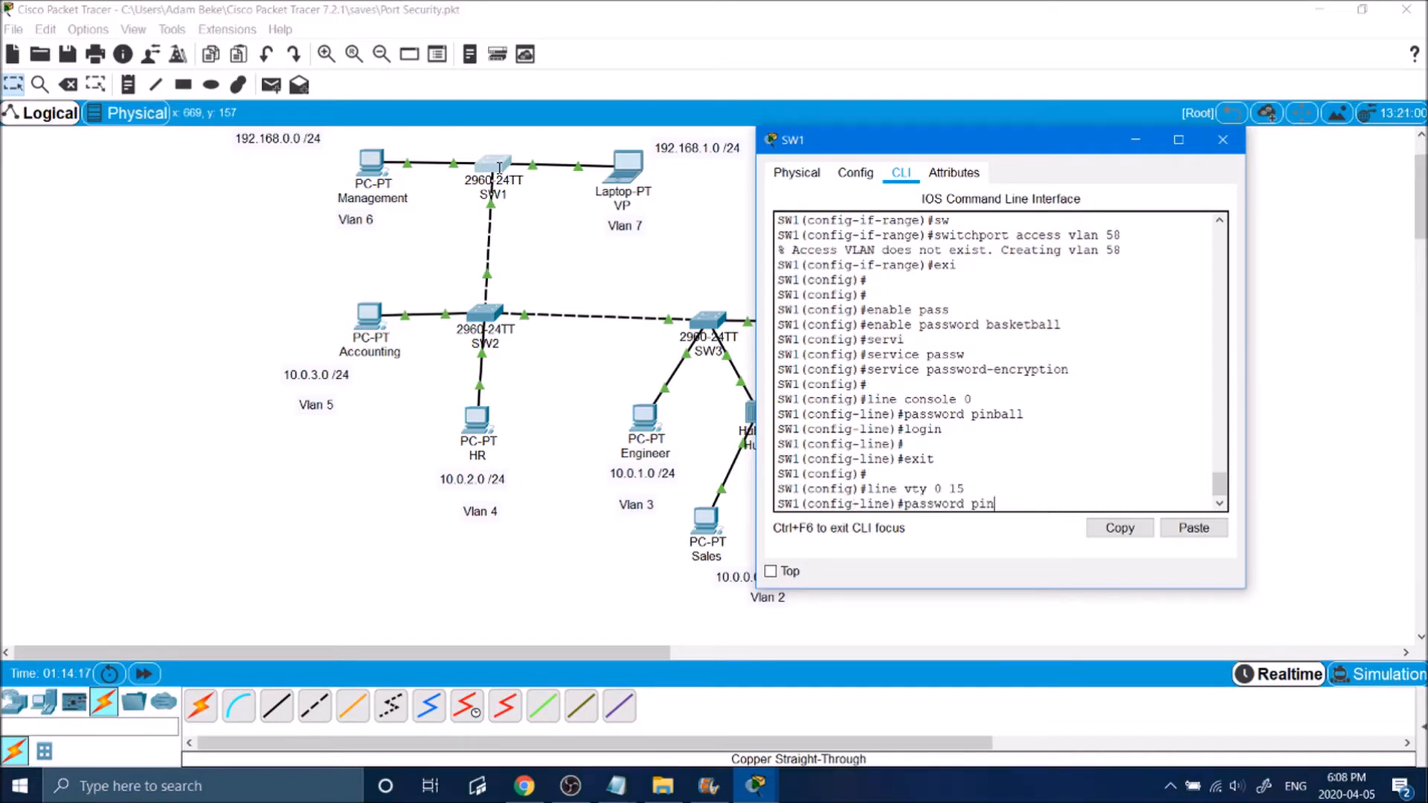
key("Return")
type("login")
Step: On SW2, set the line password for console 0 with login required, and configure VTY lines 0 to 15
key("Return")
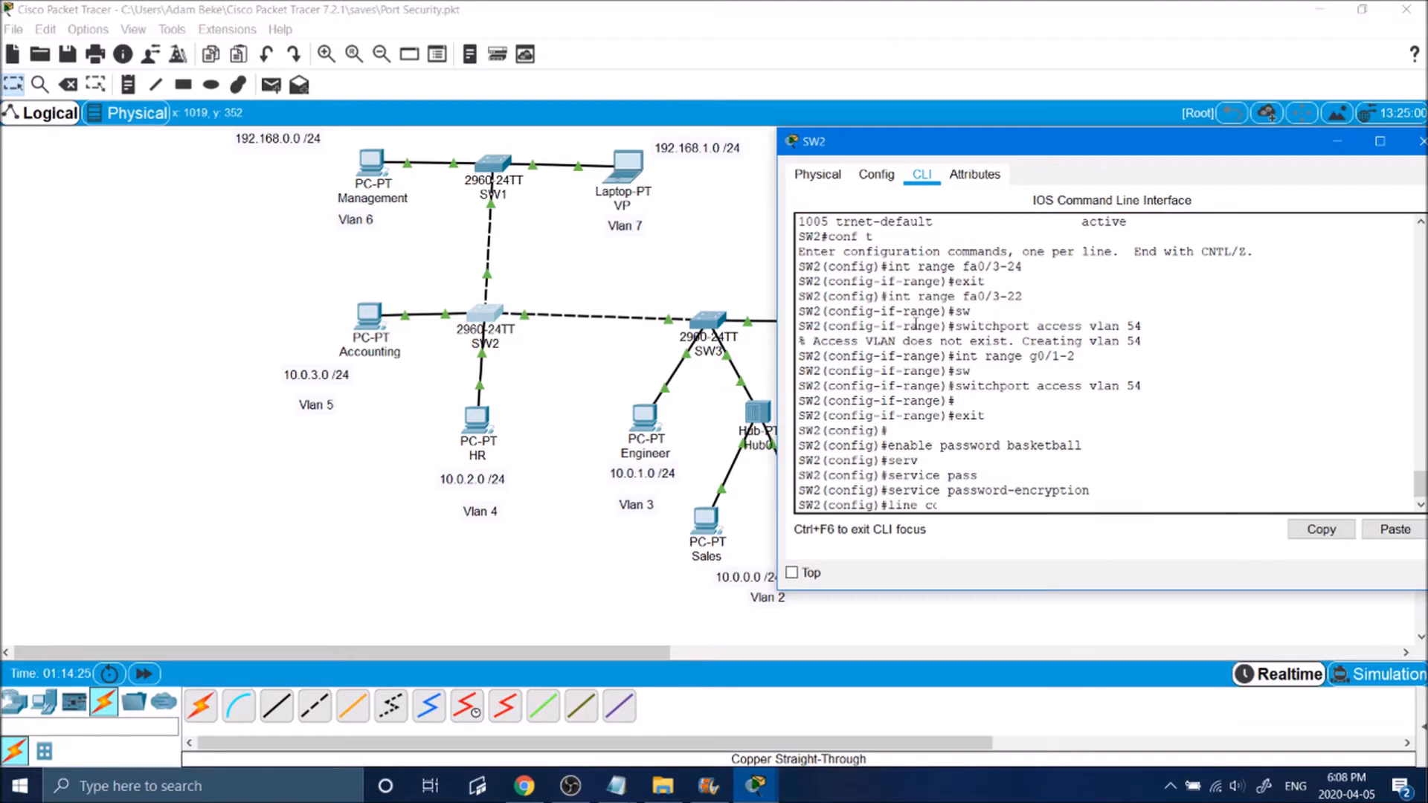
key("BackSpace")
type("onsole 0")
key("Return")
type("password pinball")
Step: On SW3, set the line password with login required for console 0 and VTY lines 0 to 15
key("Return")
type("login")
key("Return")
type("line vty 0 15")
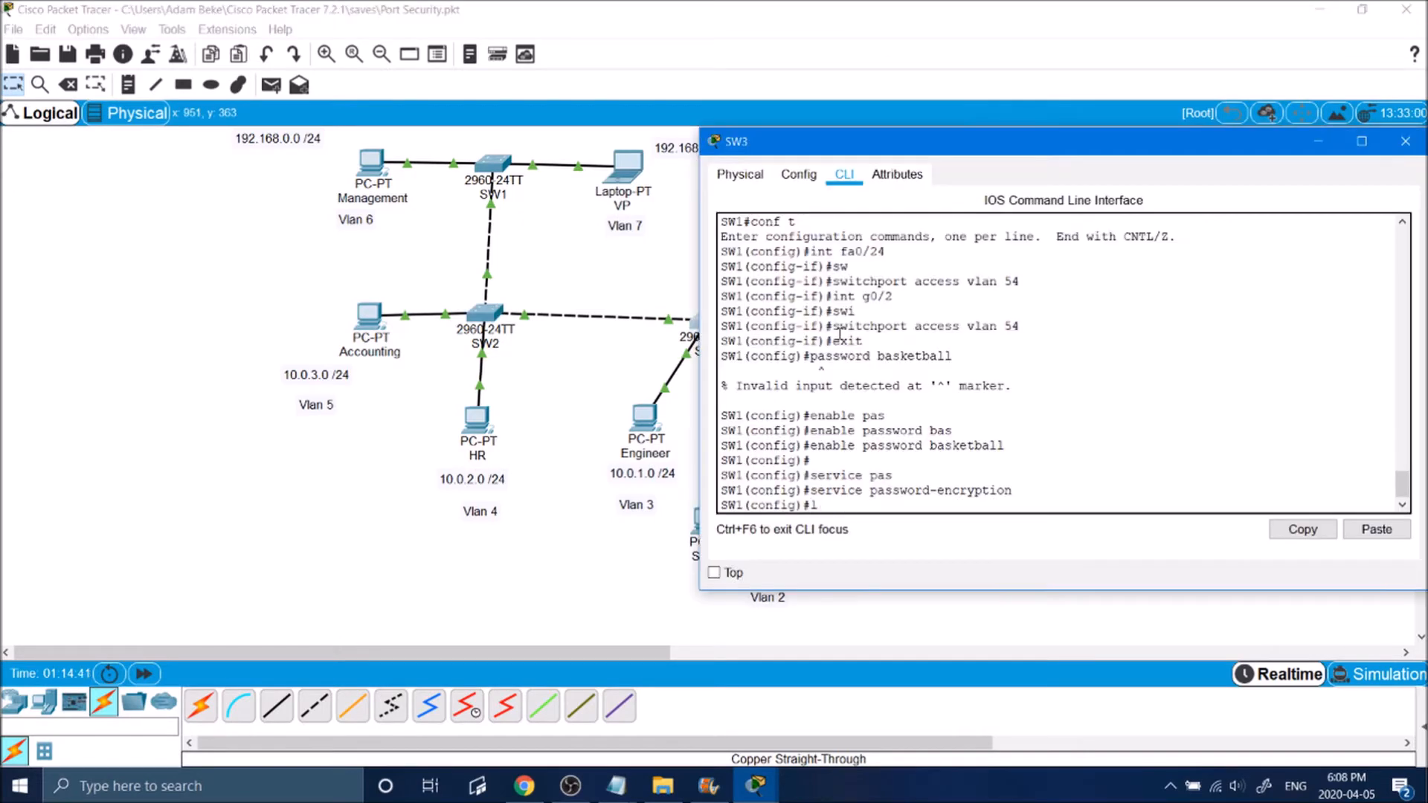
type("ine console 0")
key("Return")
type("password pinball")
key("Return")
type("login")
key("Return")
type("line vty 0 15")
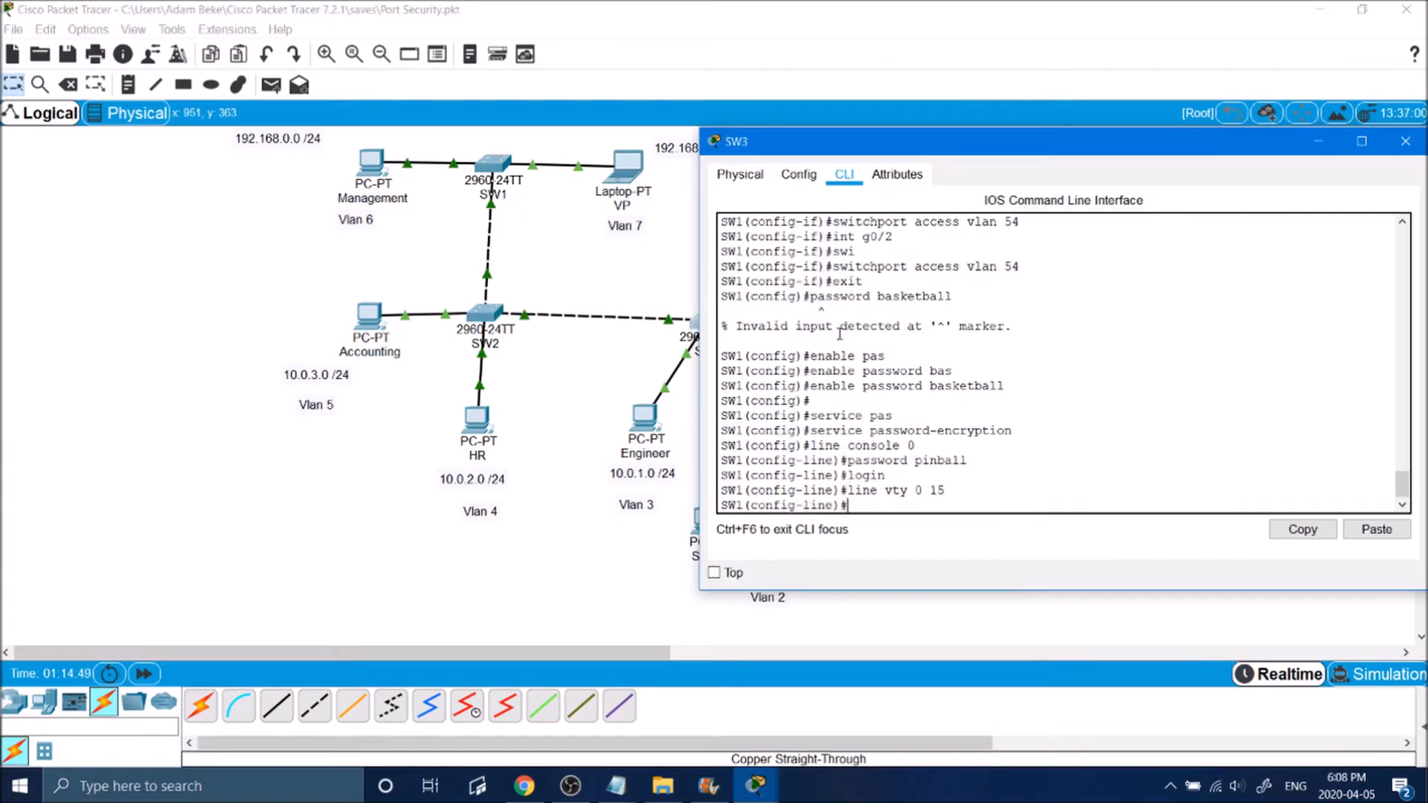
type(" password pinball login")
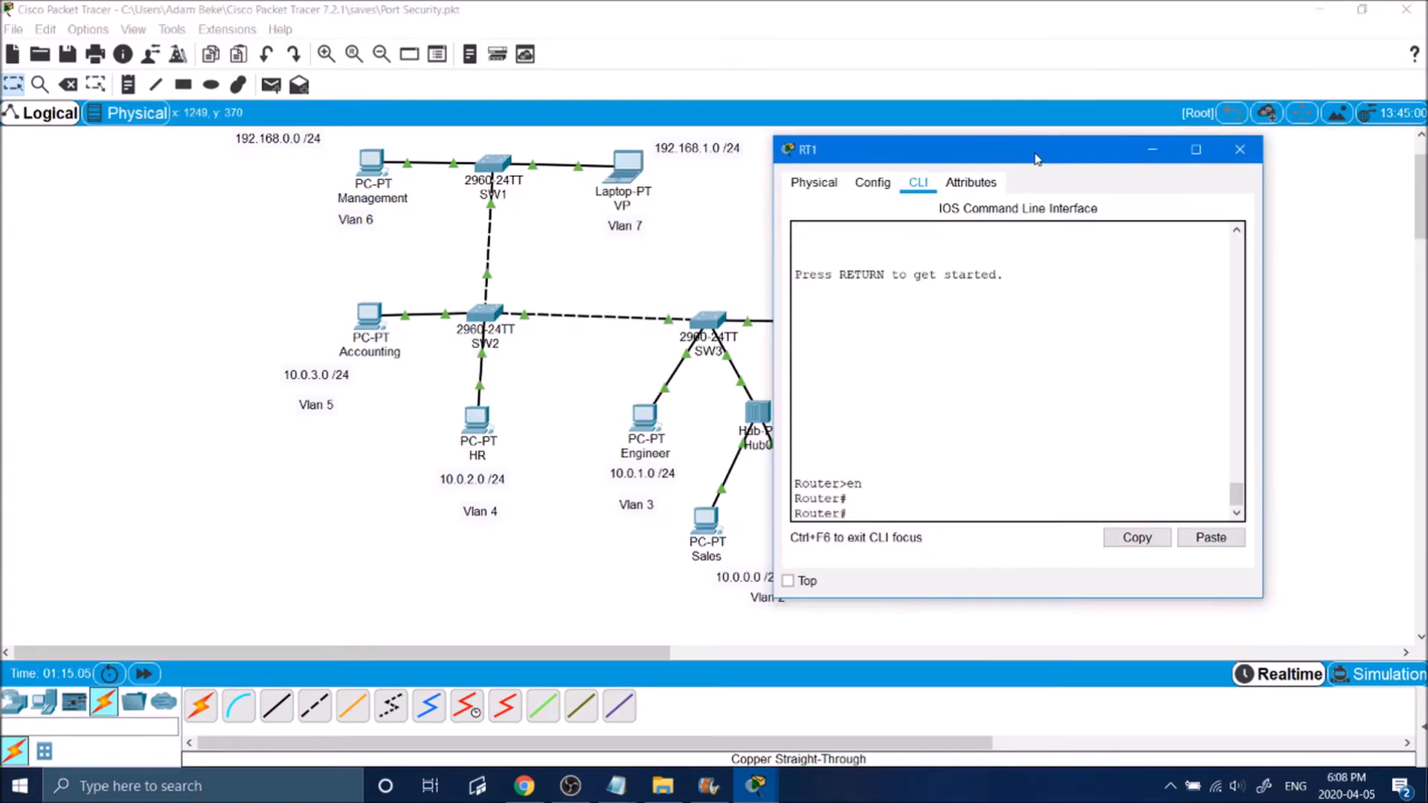
Step: Enter global configuration on router RT1 and set its enable password
type("conf t")
key("Return")
key("Return")
key("Return")
type("enable")
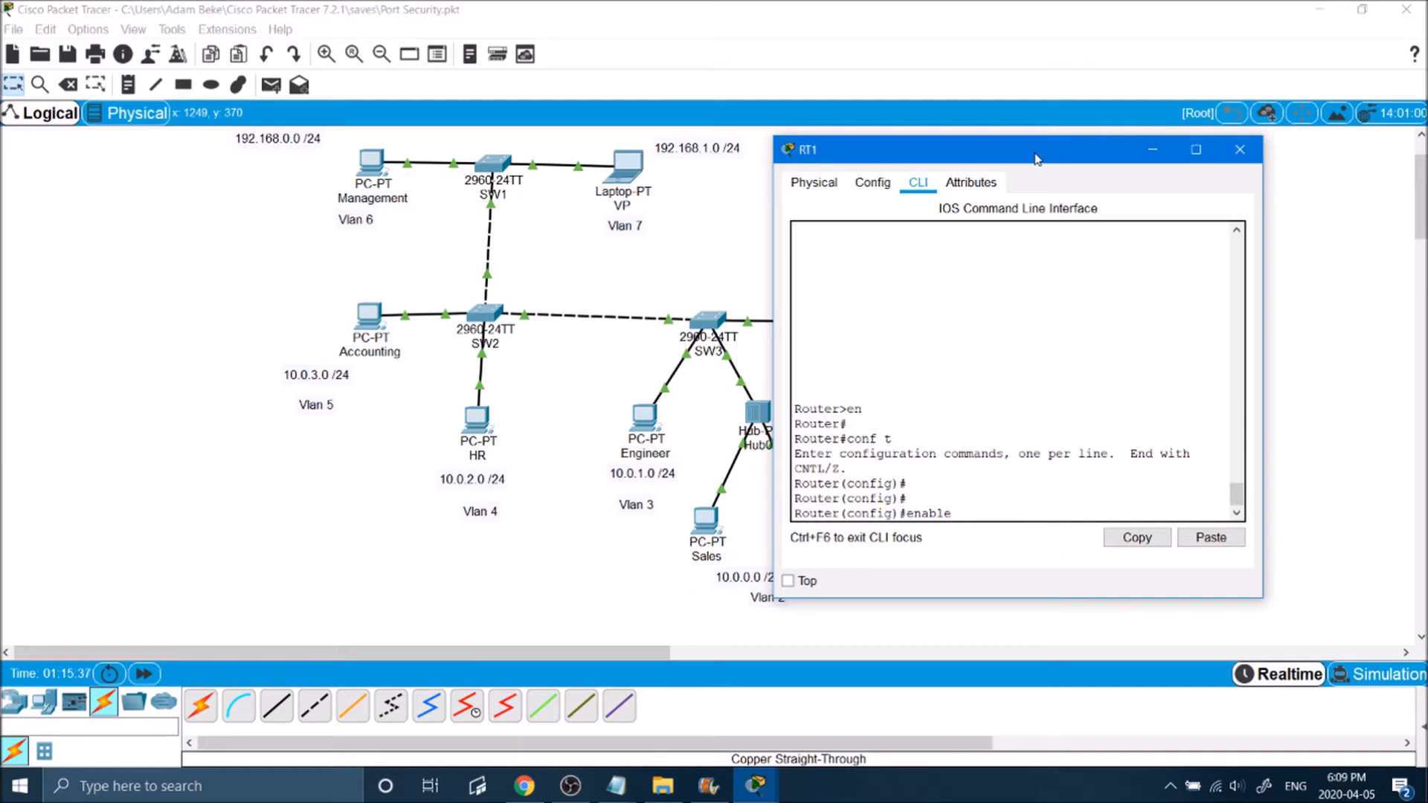
type("Pi")
key("BackSpace")
type("1b41146!")
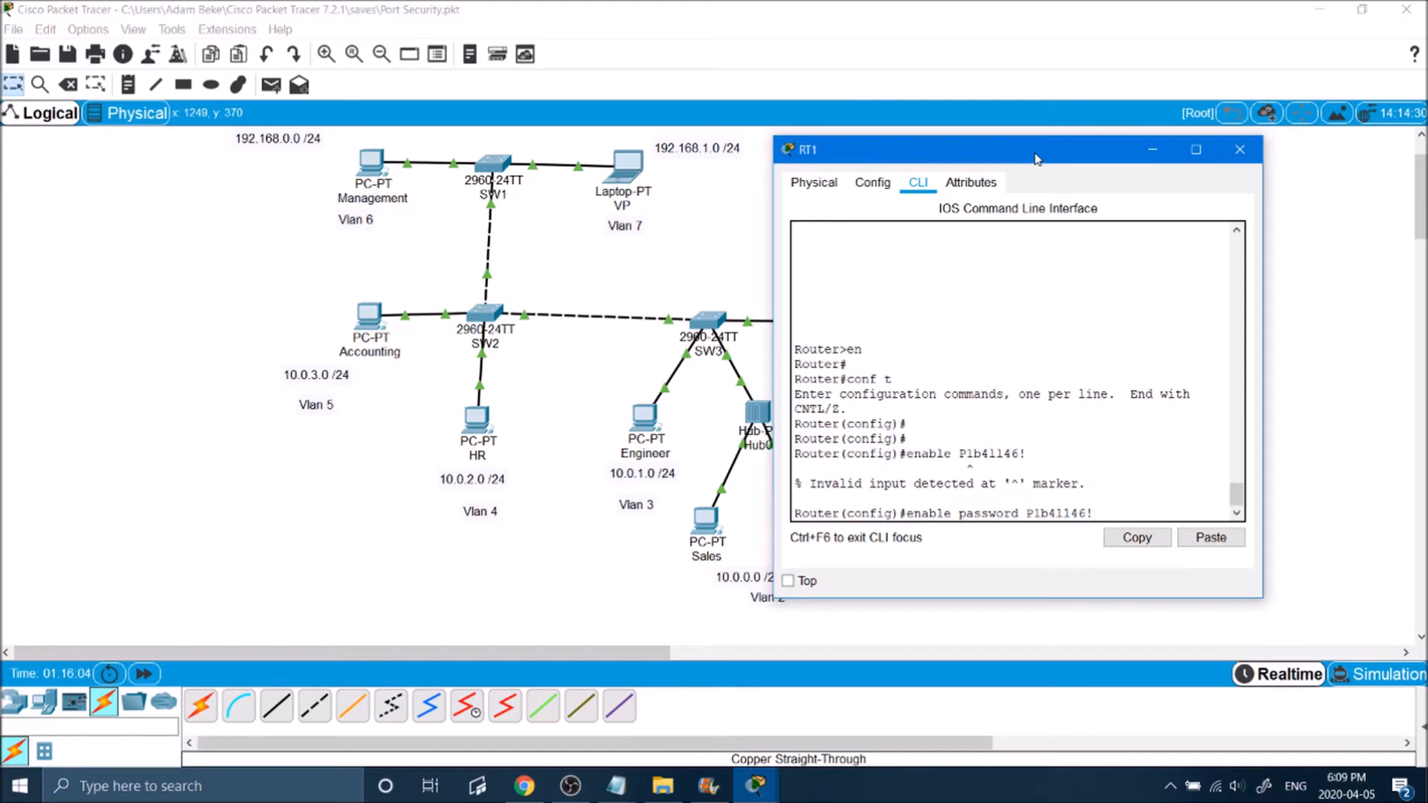
key("Return")
Step: Turn on service password-encryption on RT1
type("ser")
key("Tab")
type("pas")
key("Tab")
key("Return")
Step: Set the line password for RT1's console 0 and require login
type("line console 0")
key("Return")
type("line vt")
key("BackSpace")
key("BackSpace")
key("BackSpace")
key("BackSpace")
key("BackSpace")
key("BackSpace")
key("BackSpace")
type("password B4sketb41146!")
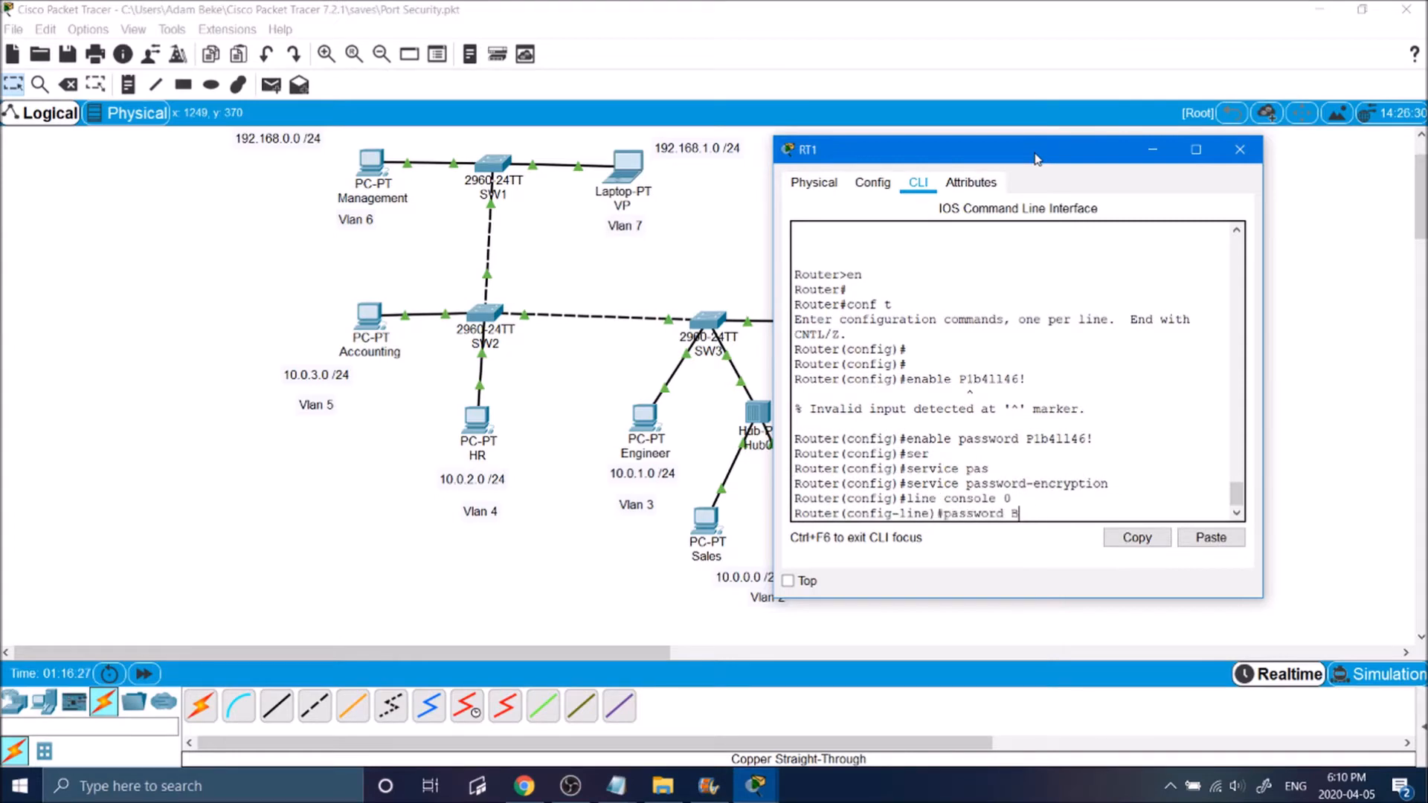
key("Return")
type("login")
key("Return")
key("Return")
Step: Set the line password for RT1's VTY lines 0 to 15 with login local, and close the RT1 window
type("line vty 0 15")
key("Return")
type("password B4sketb4ll46!")
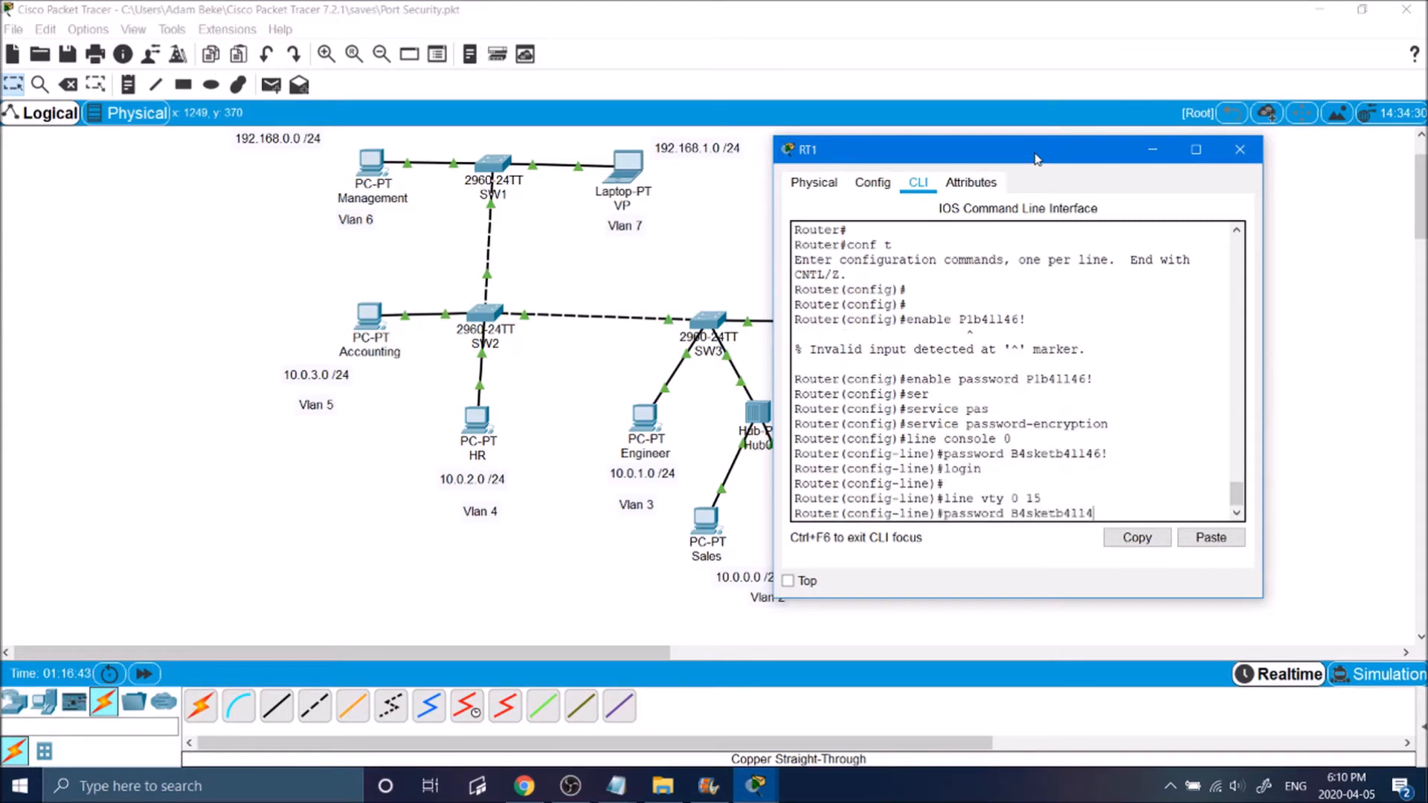
key("Return")
type("login local")
left_click(912, 89)
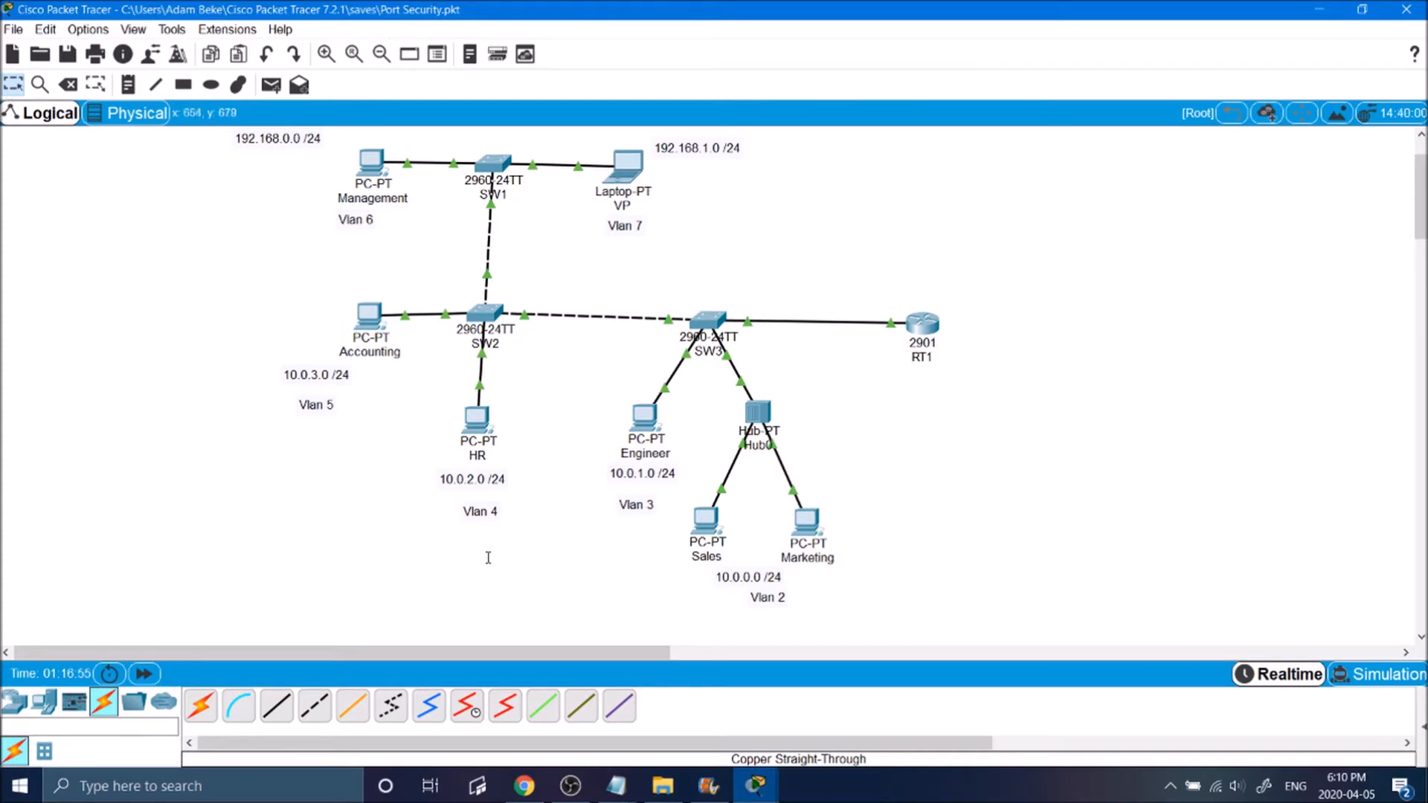
Step: Add a laptop end device to the workspace in the empty area below and to the right of RT1
left_click(15, 702)
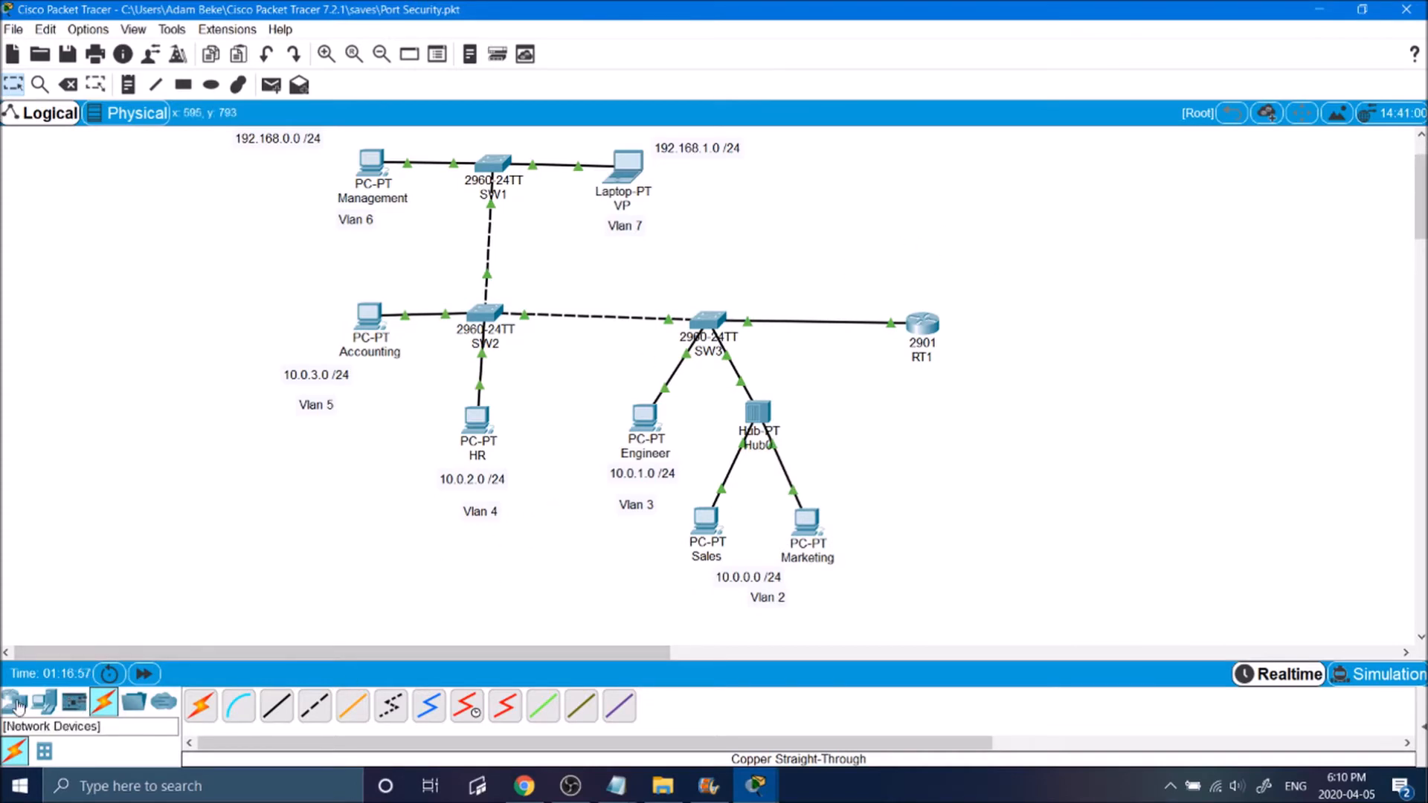
left_click(44, 702)
left_click(238, 705)
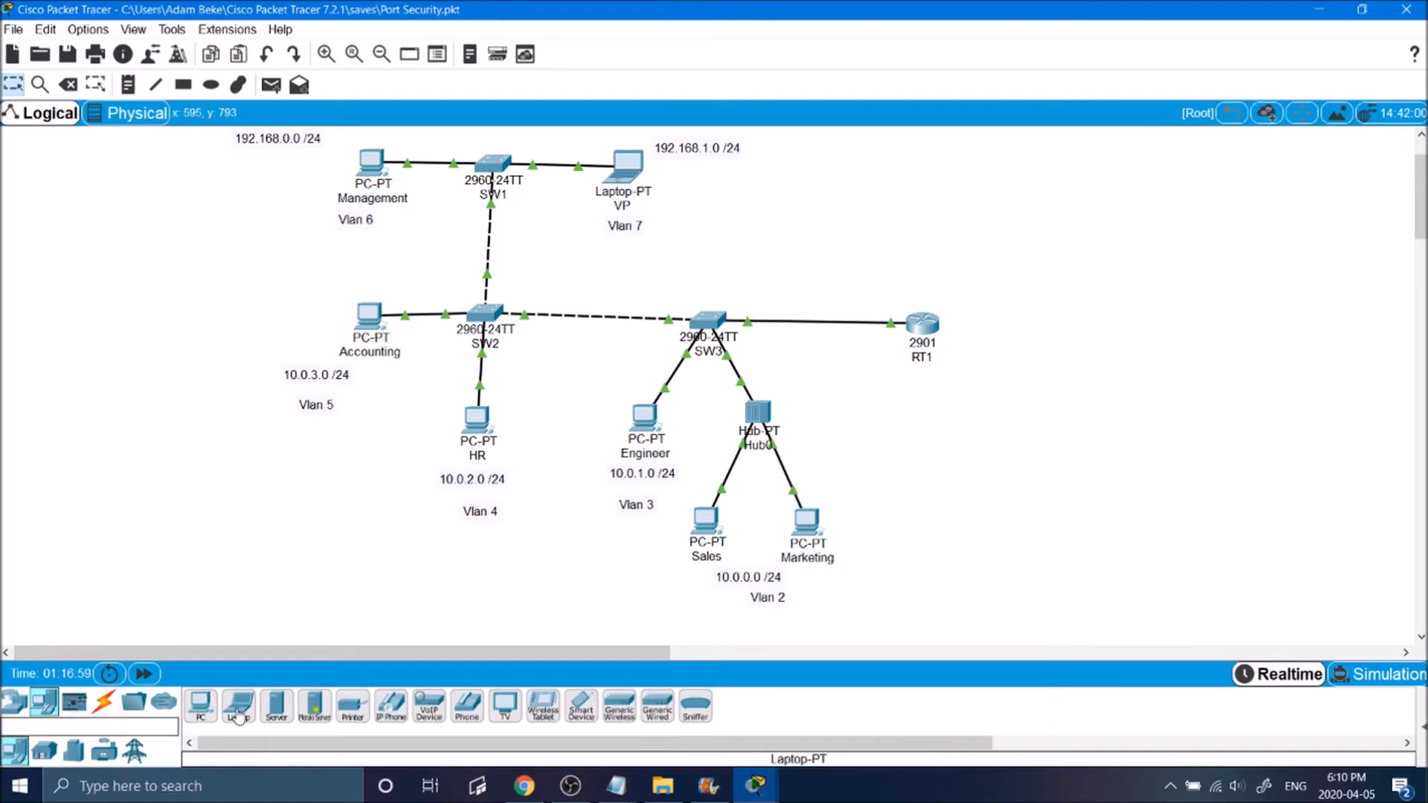
left_click(760, 216)
left_click_drag(760, 216, 1148, 476)
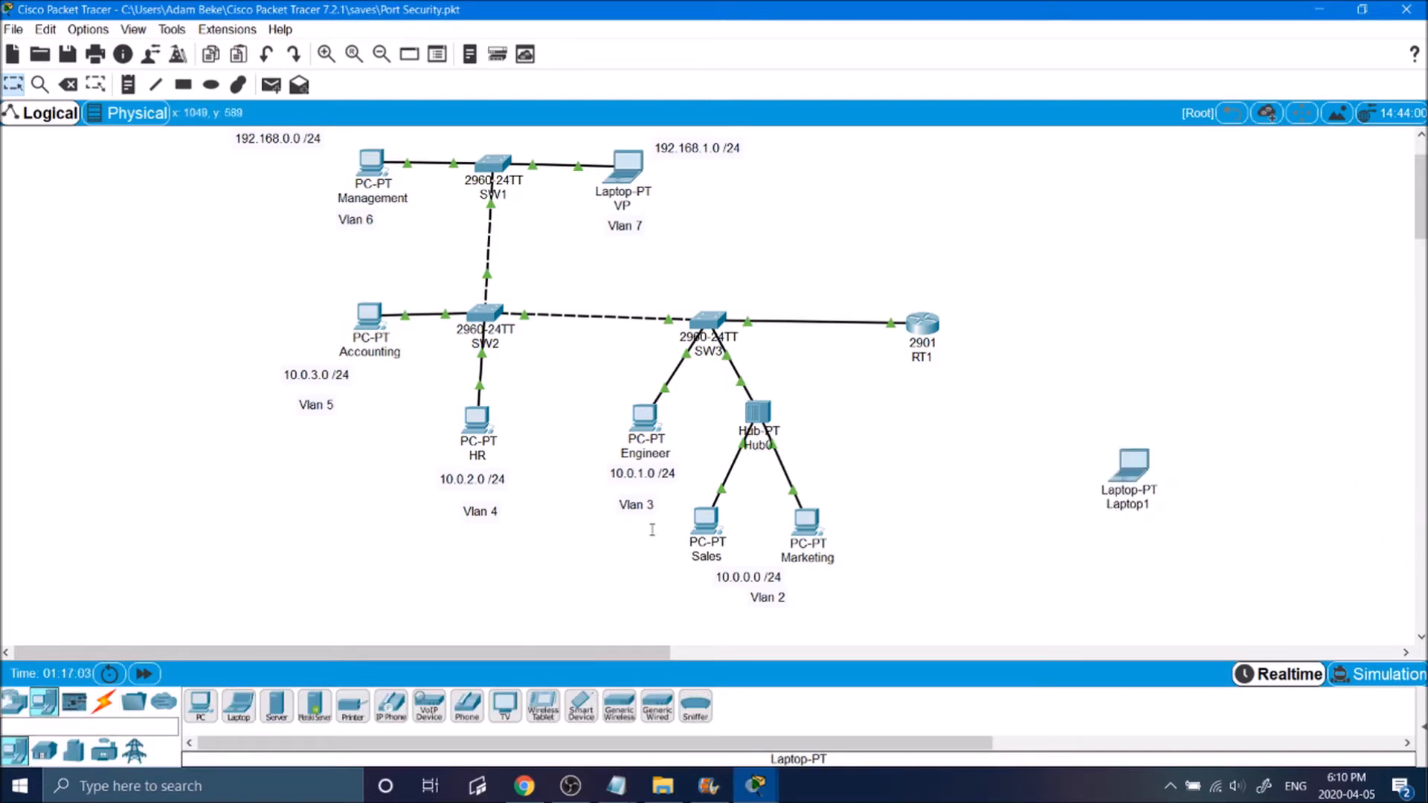
Step: Connect the new laptop to SW3's FastEthernet0/5 port with a copper straight-through cable
left_click(104, 705)
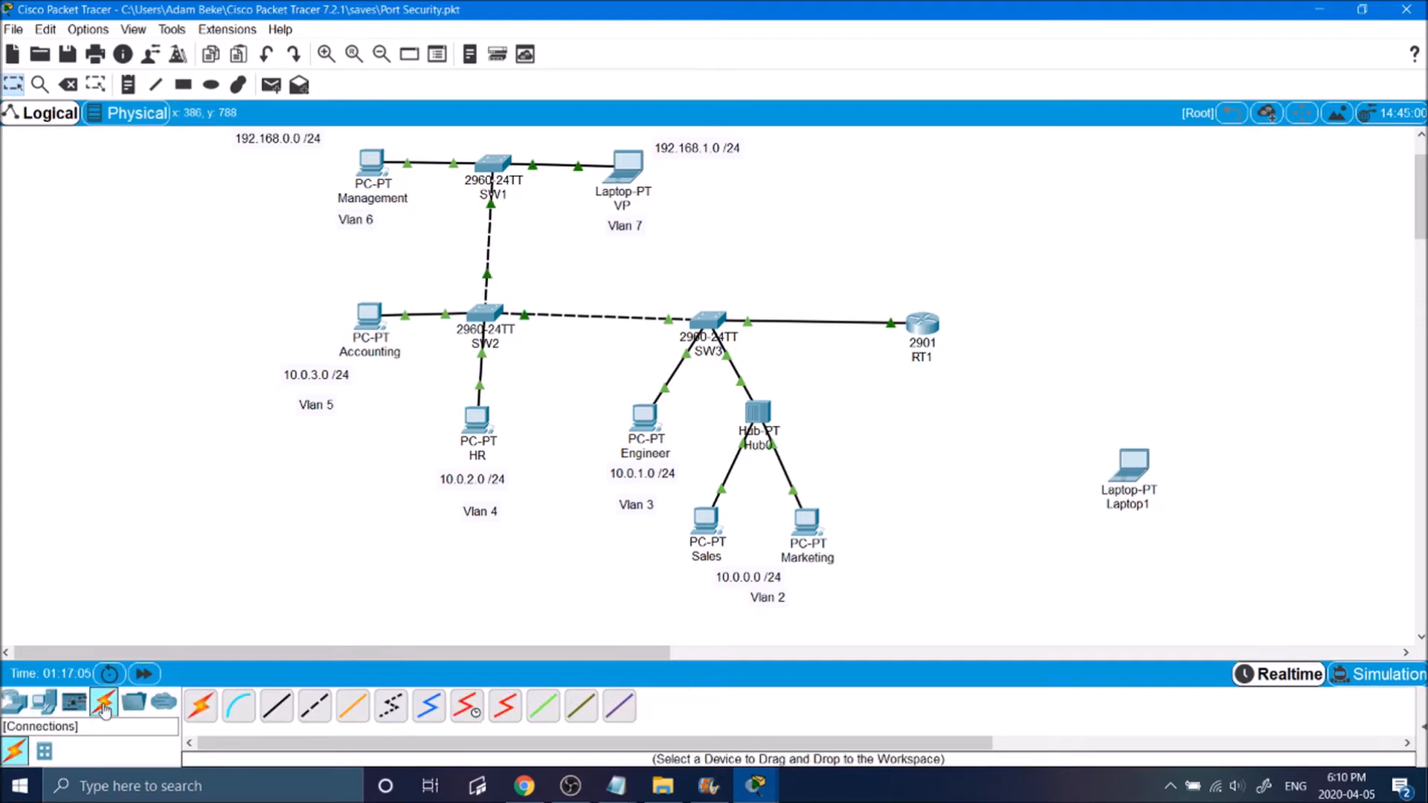
left_click(276, 706)
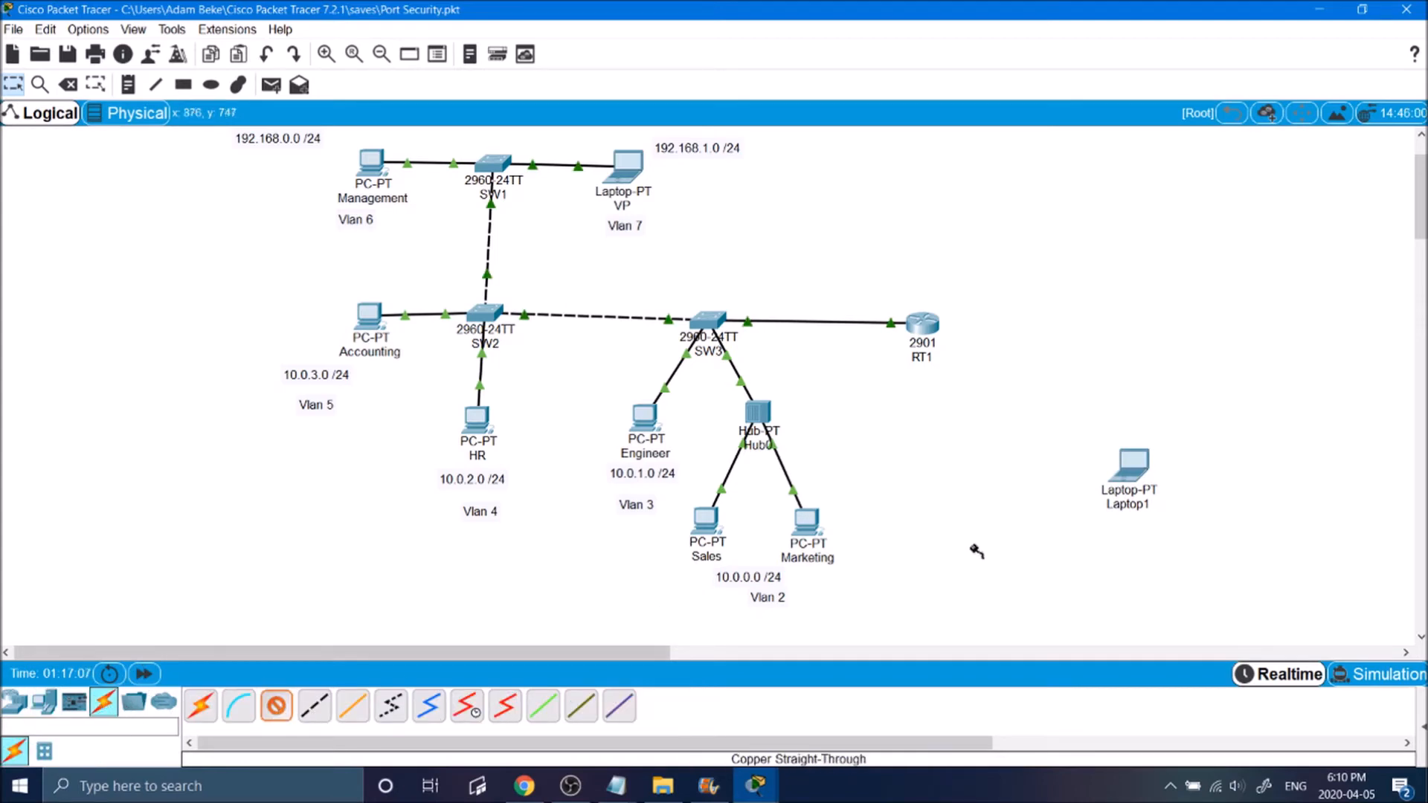
left_click(1127, 470)
left_click(1155, 537)
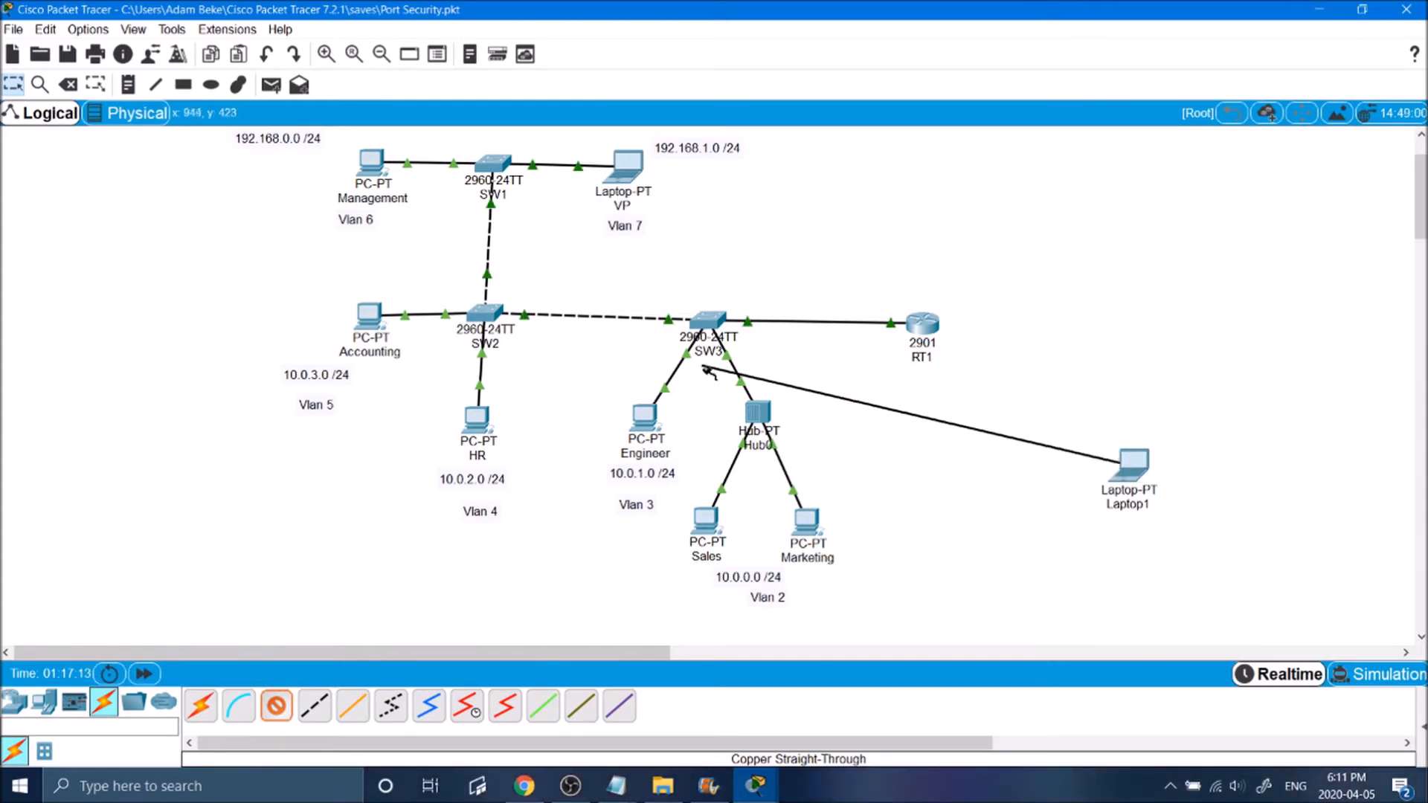
left_click(705, 322)
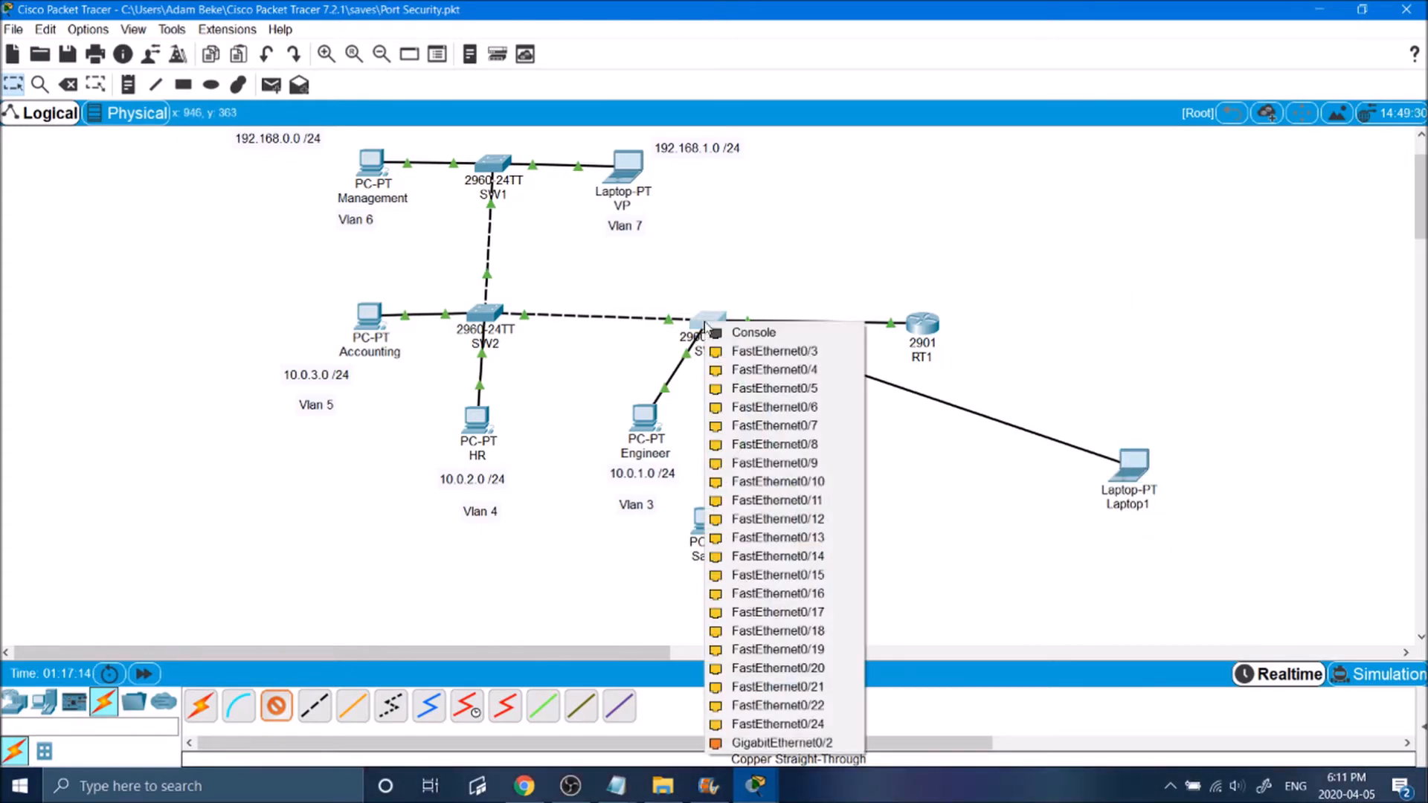
left_click(779, 388)
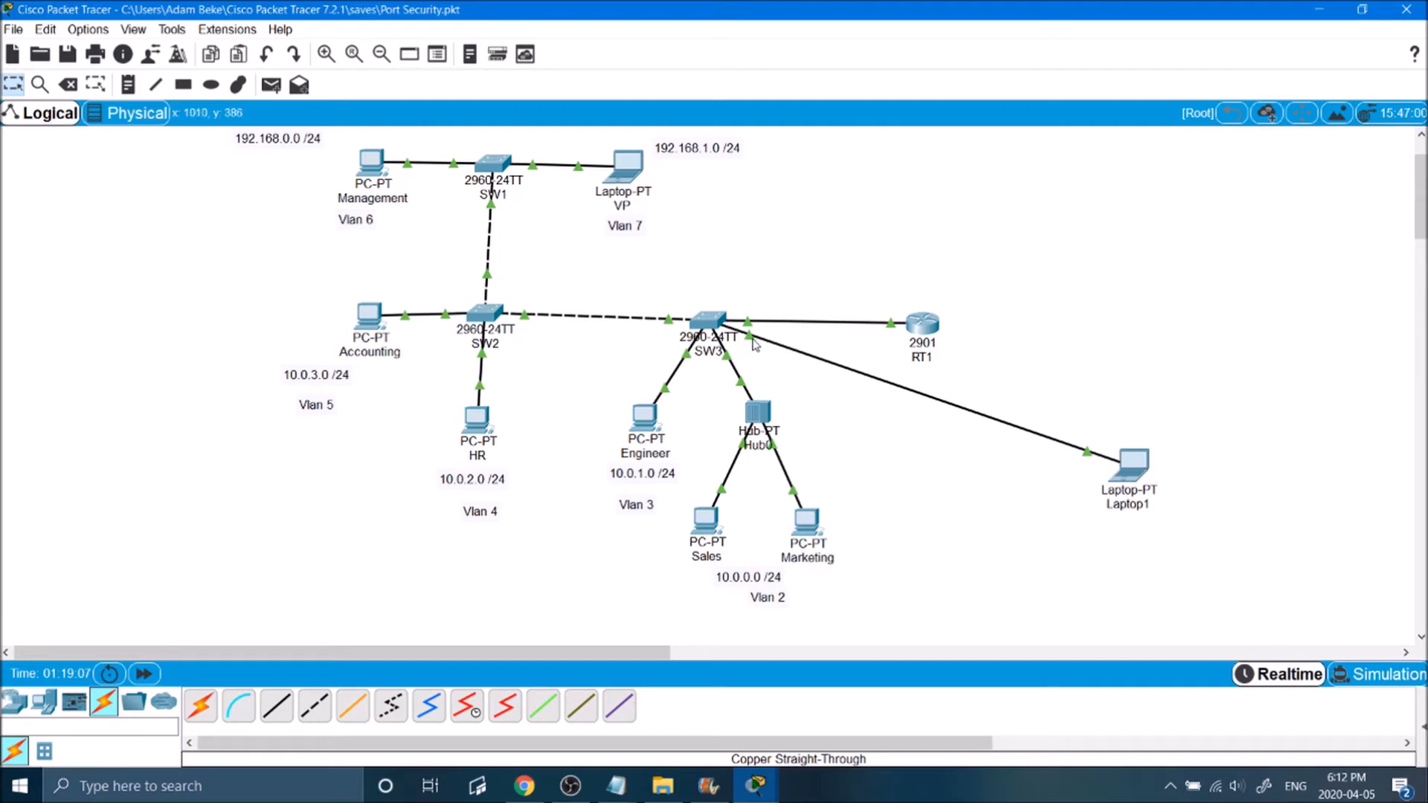
Step: Check SW3's command line, close its window, and move Laptop1 slightly lower in the workspace
left_click(711, 326)
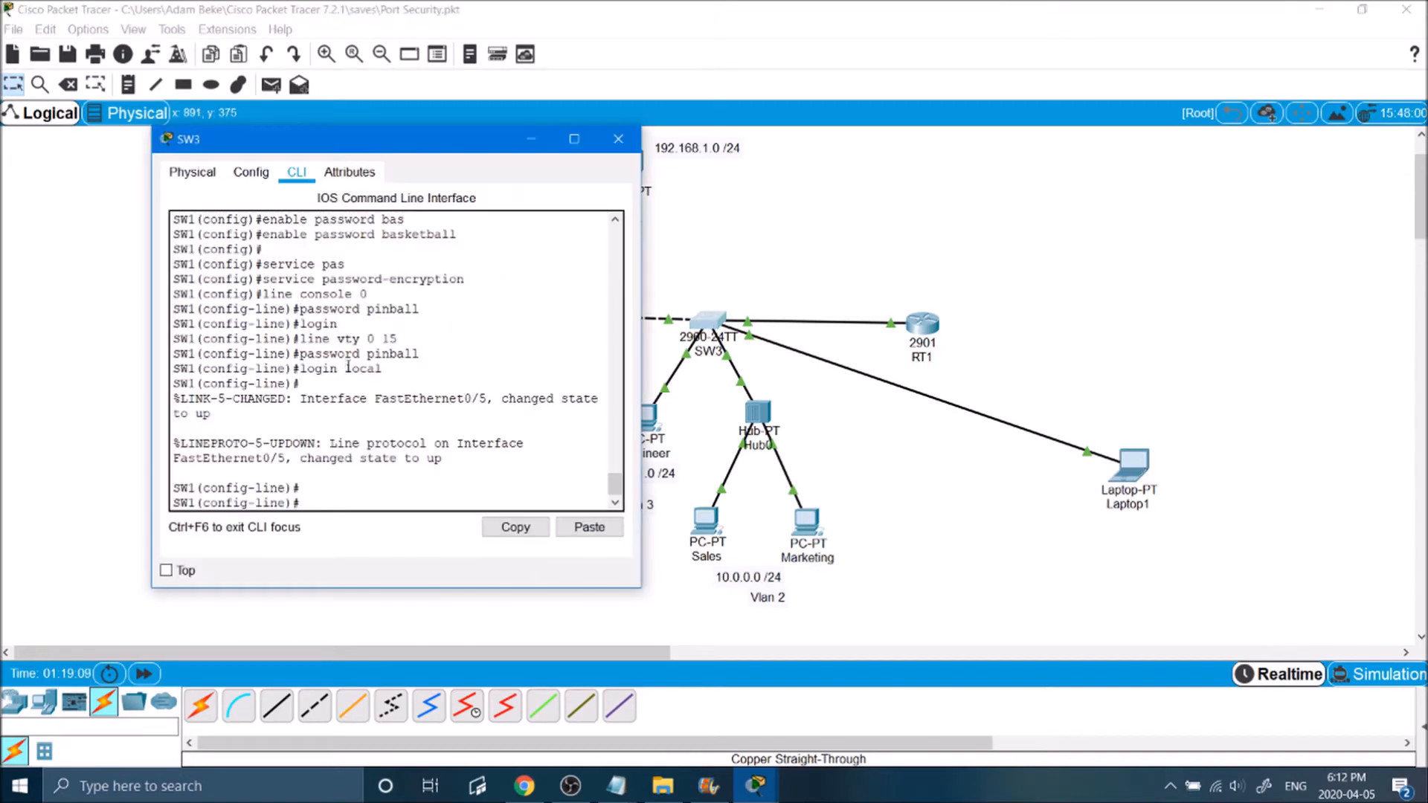
left_click(618, 139)
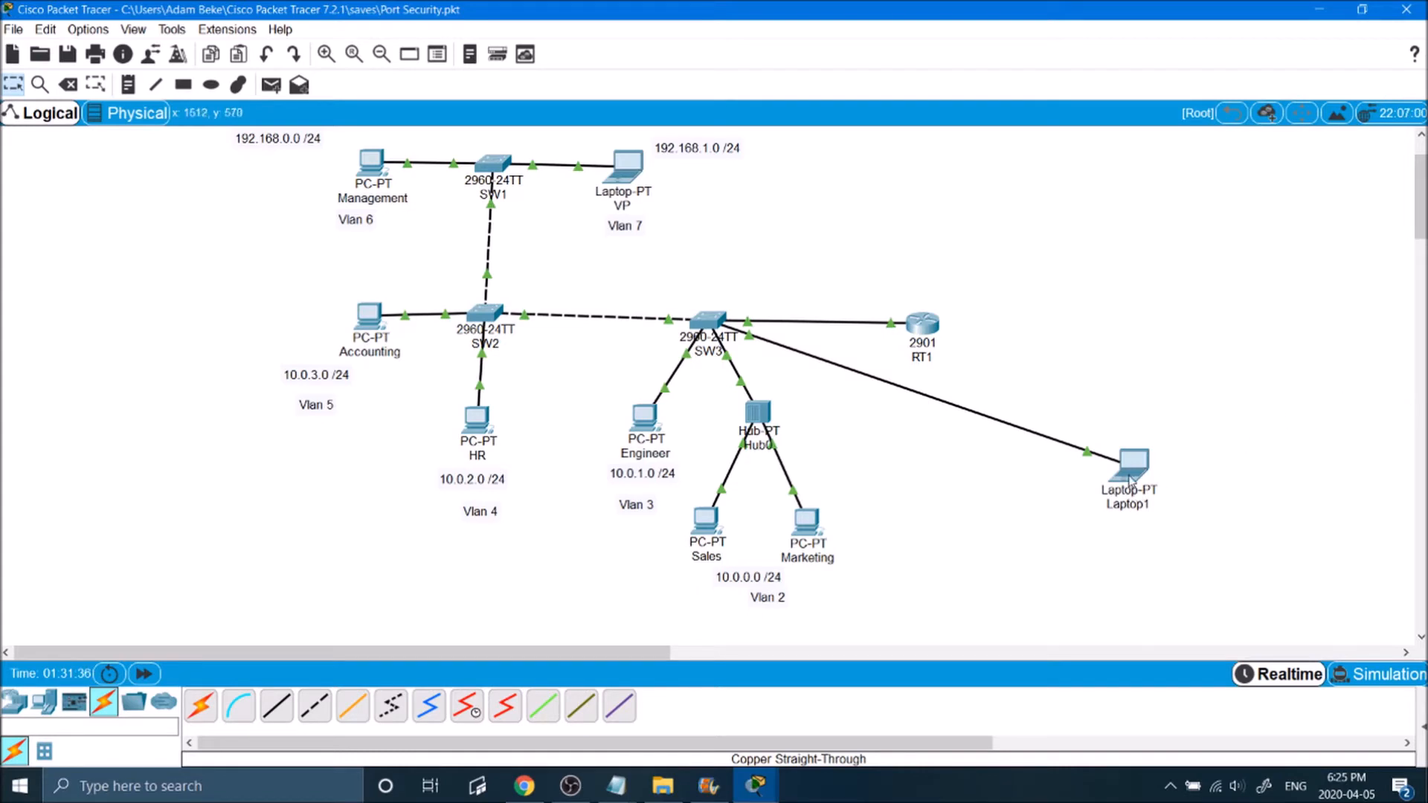
left_click_drag(1131, 480, 1128, 502)
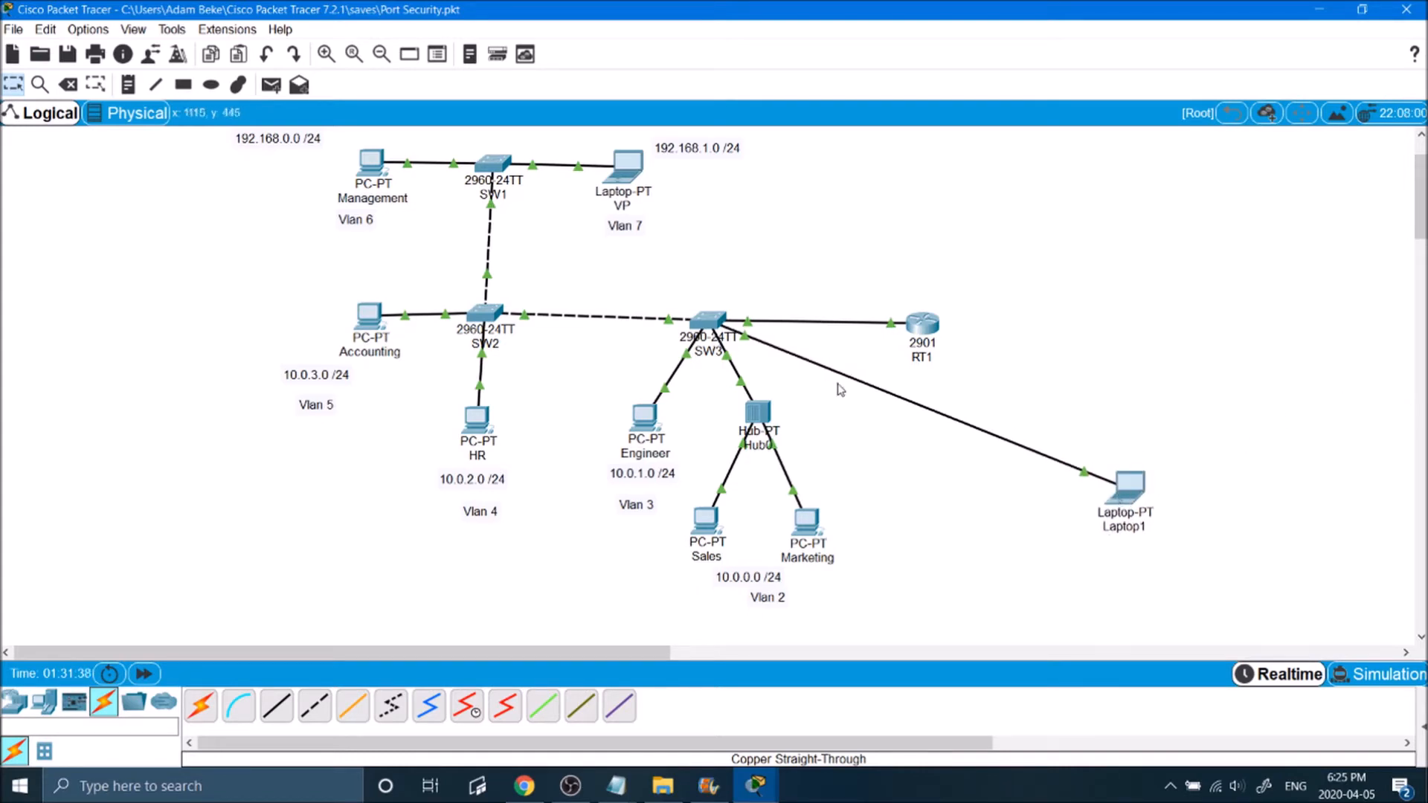
mouse_move(1140, 493)
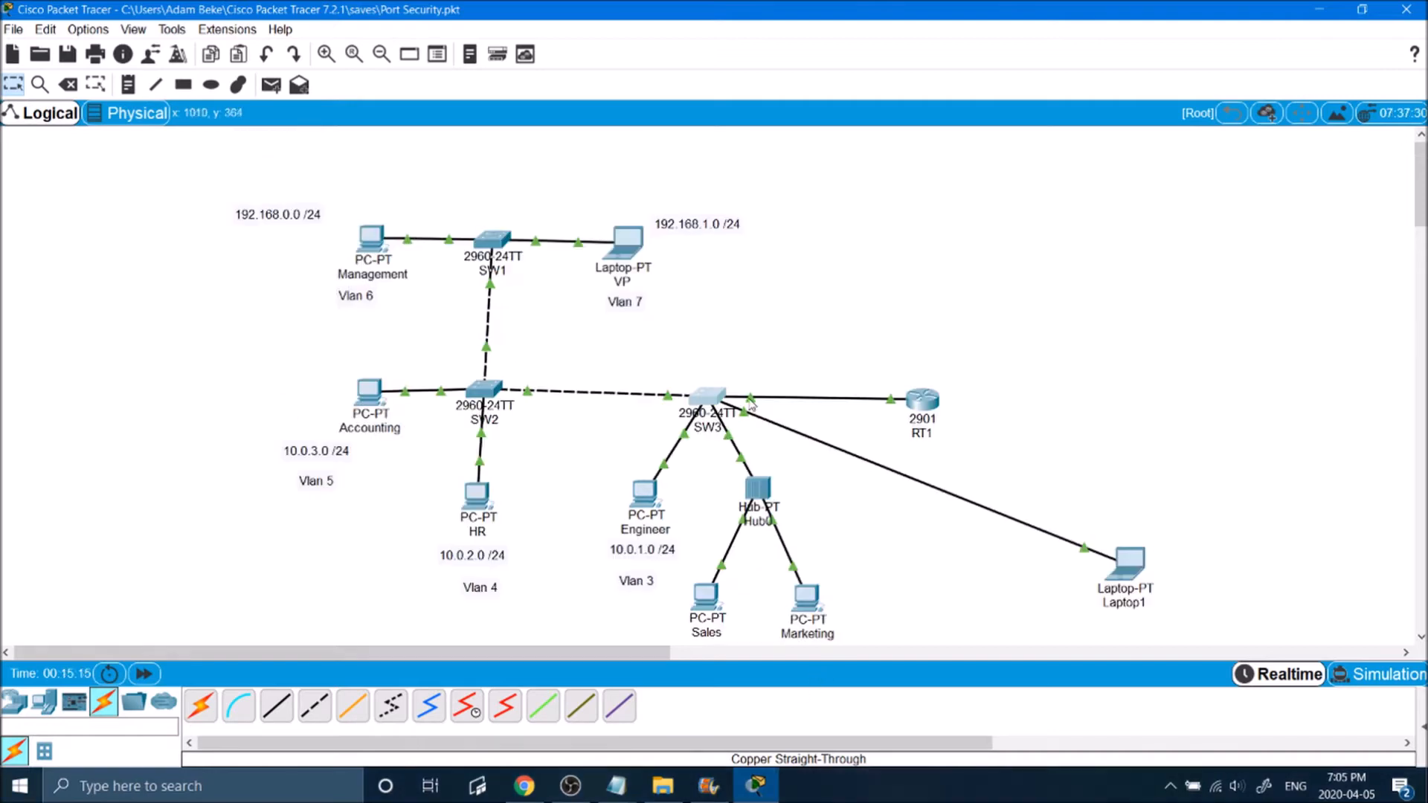
Step: Open SW3's command line, log in with the console password, and enter privileged mode with the enable password
left_click(714, 397)
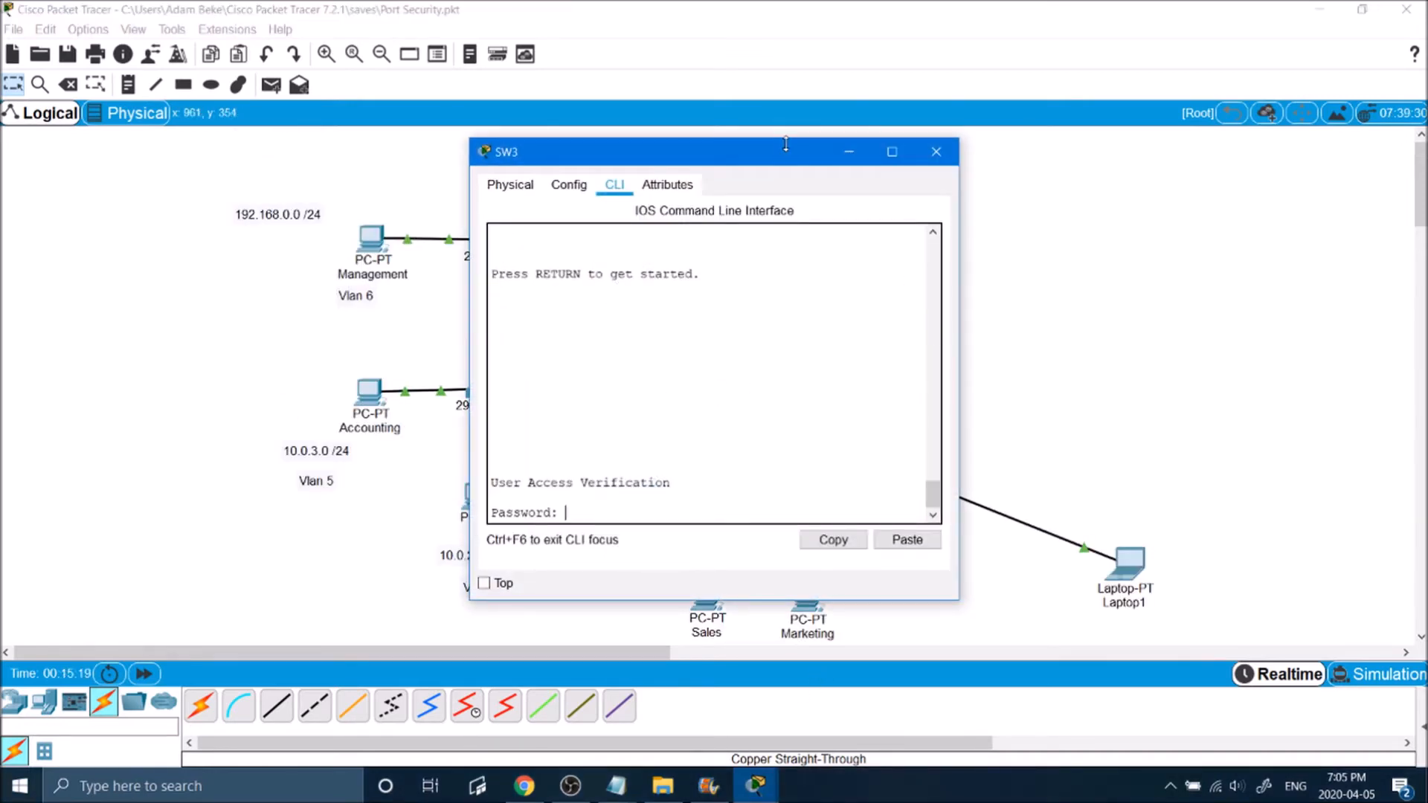
key("Return")
type("en")
key("Return")
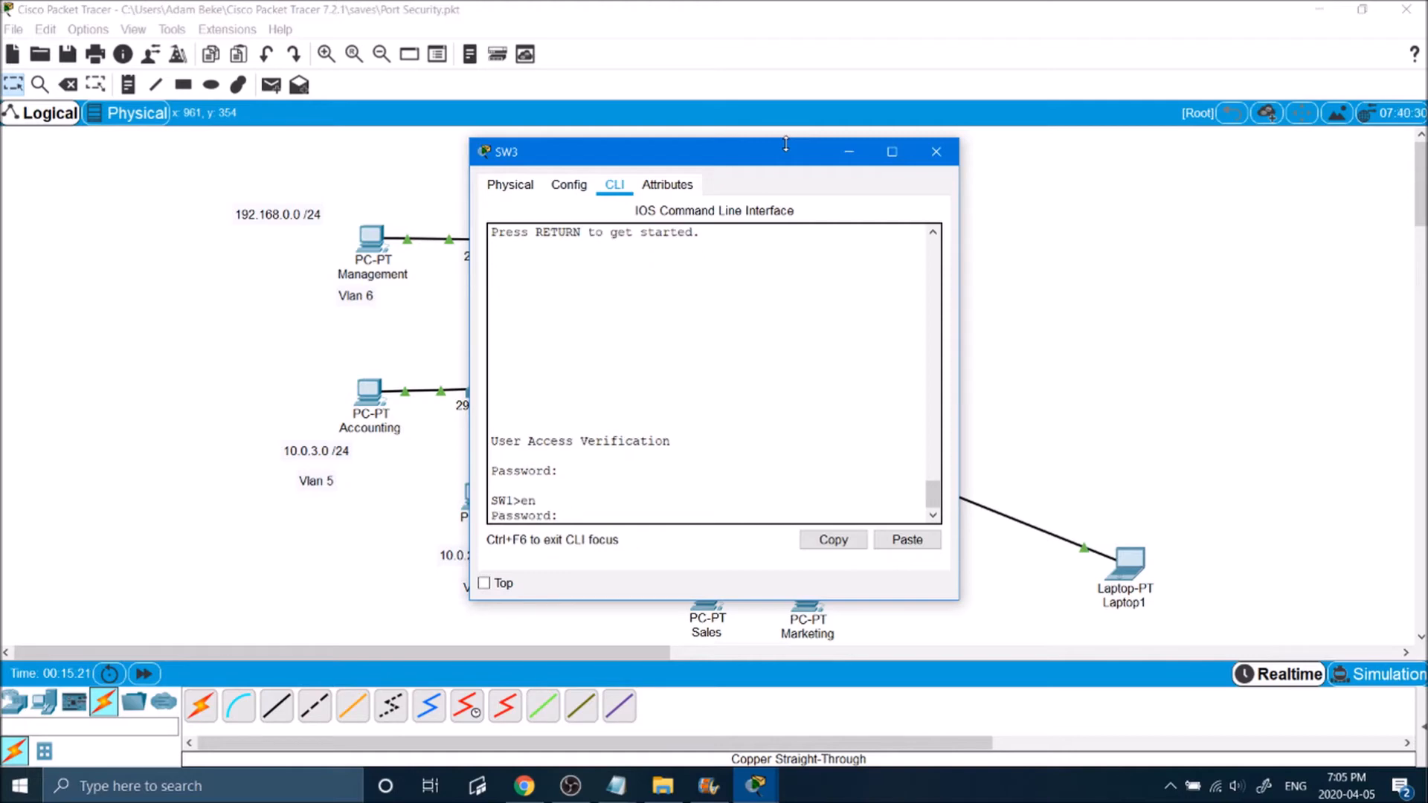
key("Return")
key("Return")
Step: Run show port-security on SW3 to check the switch-wide port security
type("show")
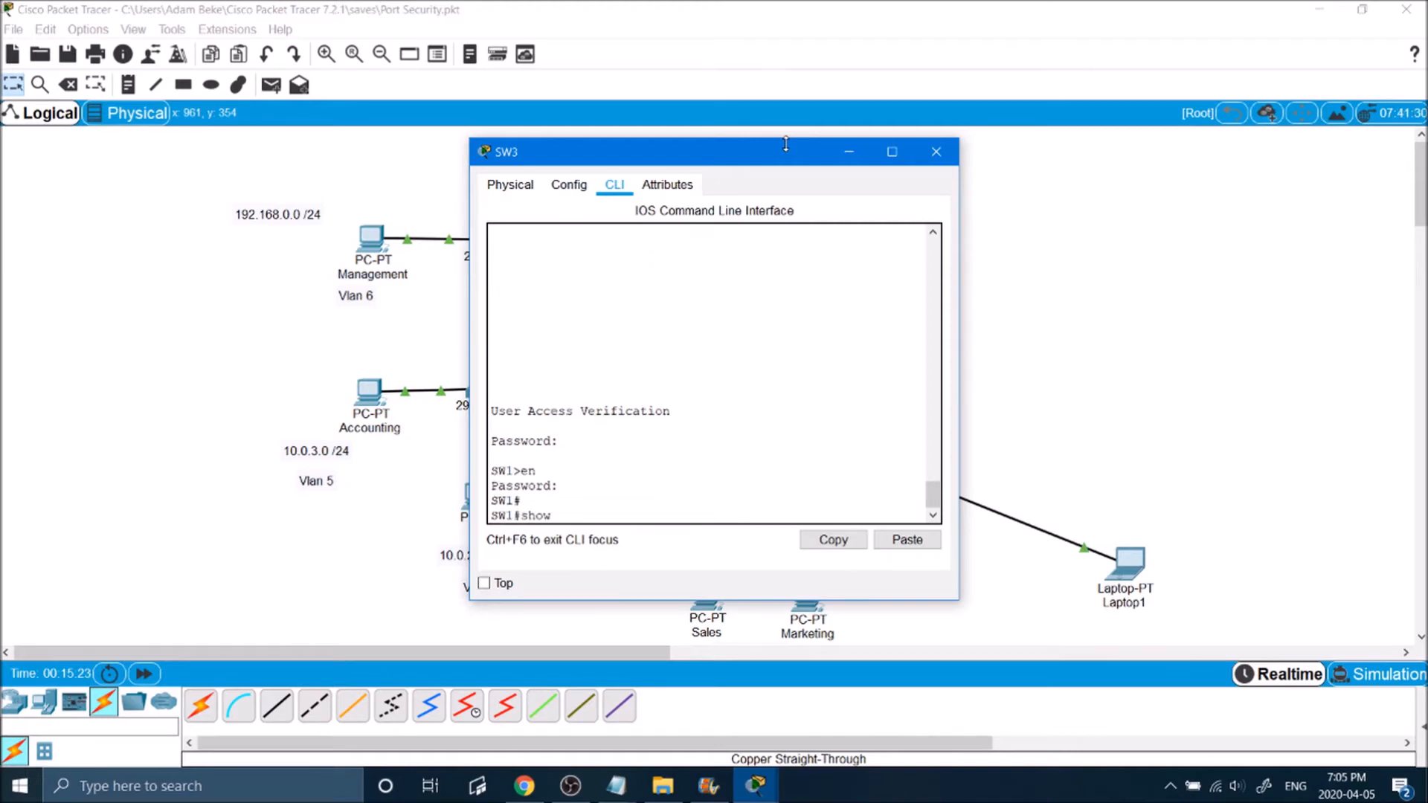
type(" port")
key("Tab")
key("Return")
key("Return")
key("Return")
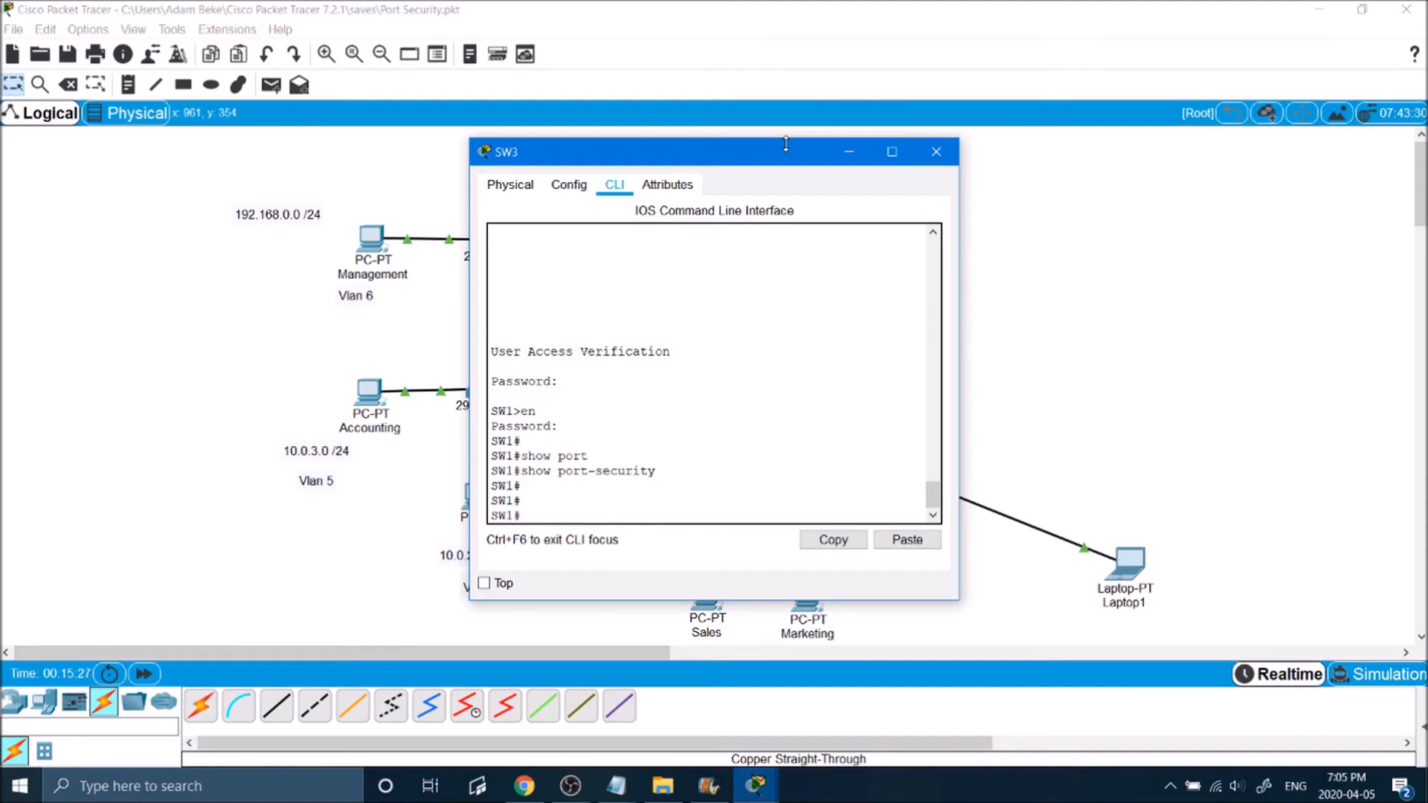
Step: Display the port security settings of SW3's fa0/5 with show port-security interface fa0/5
type("show port")
key("Tab")
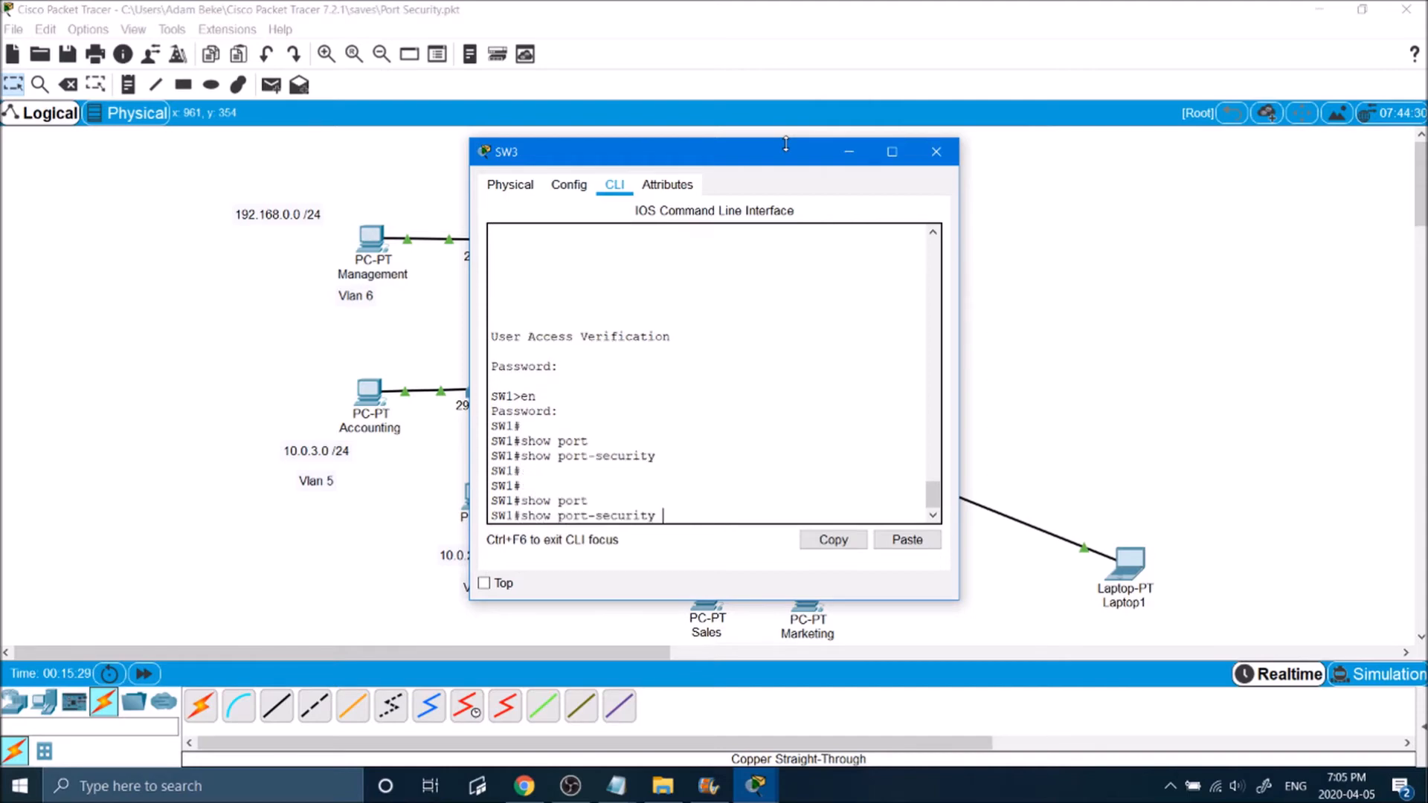
type("interface fa0/5")
key("Return")
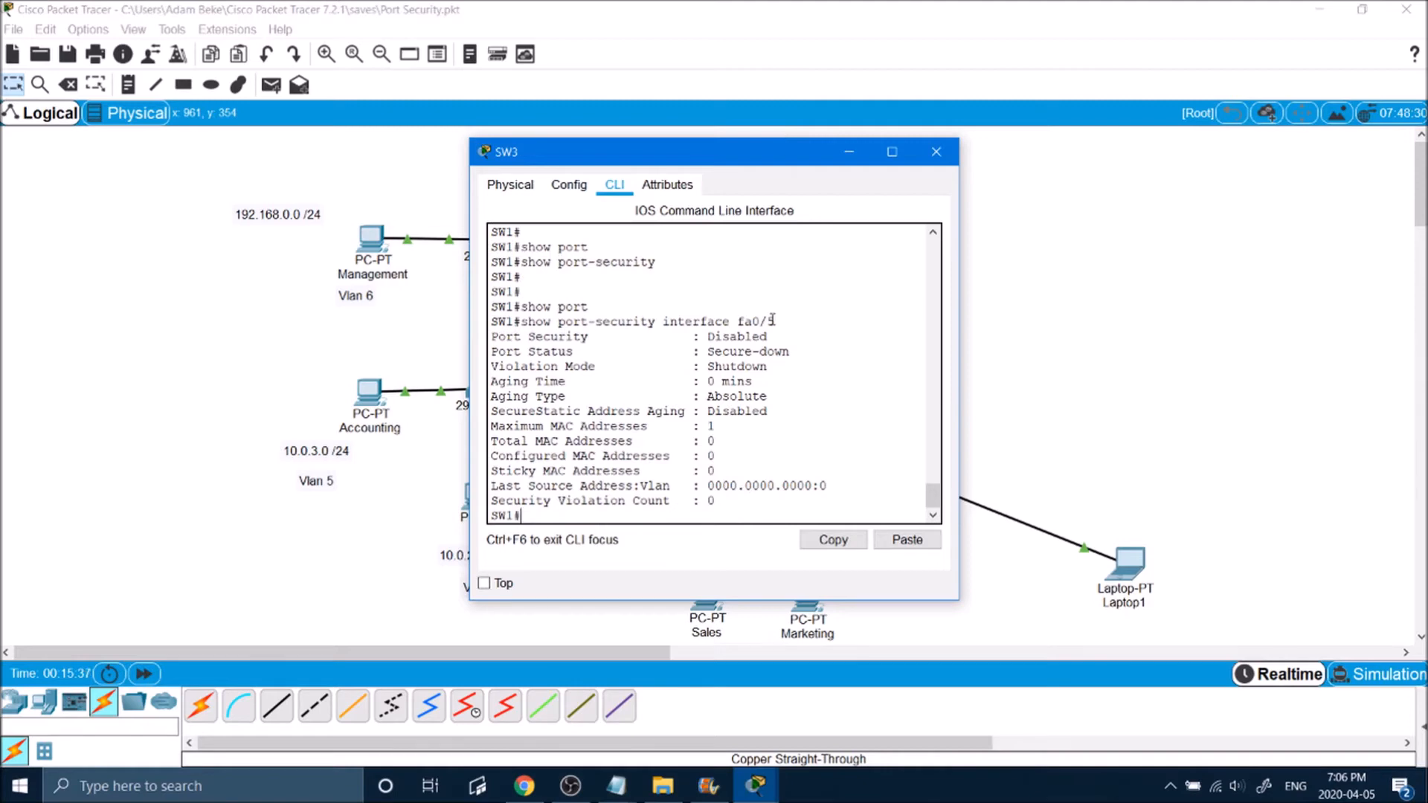
Step: Examine the port security state, violation mode and MAC address limits and counts listed for fa0/5
left_click_drag(800, 336, 476, 337)
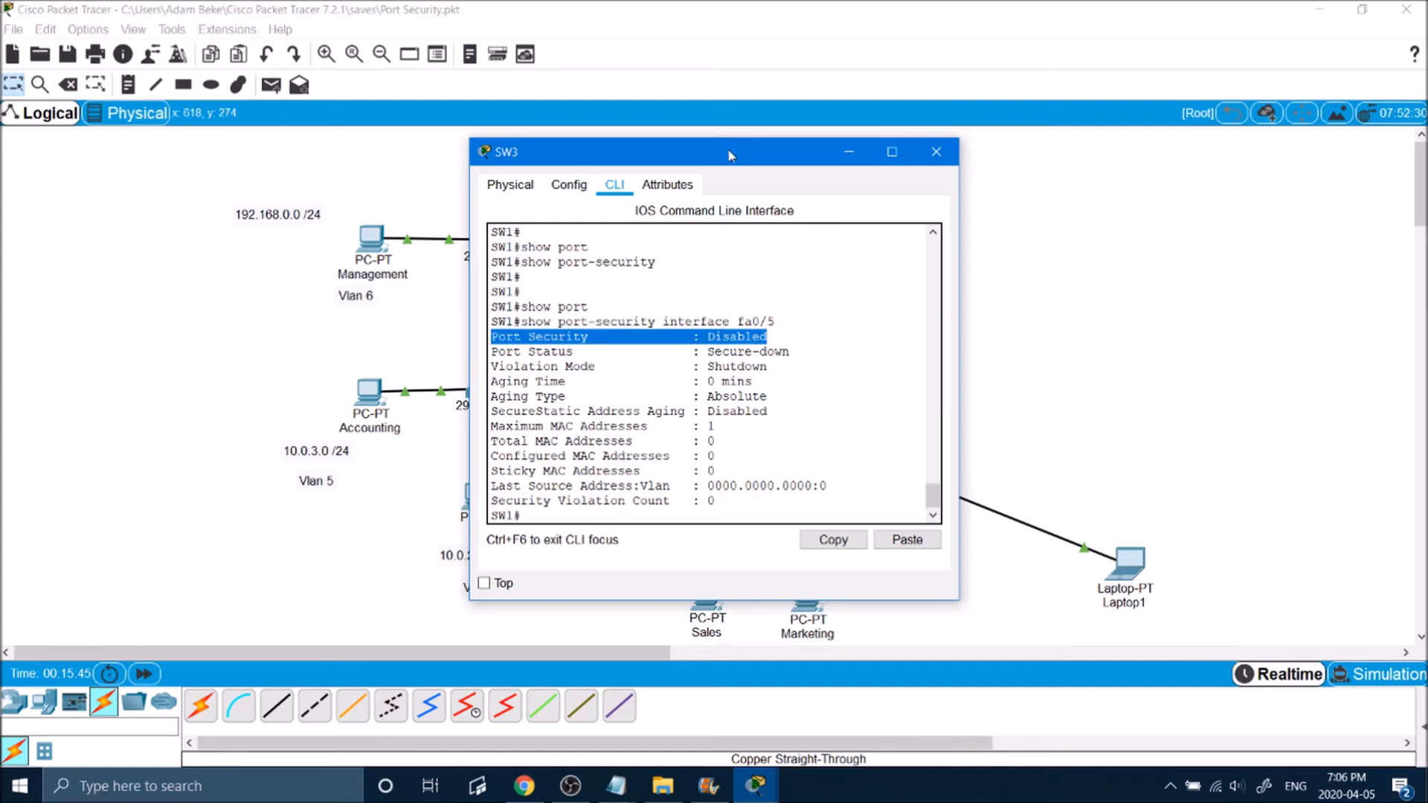
left_click_drag(788, 336, 498, 339)
left_click(562, 248)
left_click_drag(531, 260, 646, 271)
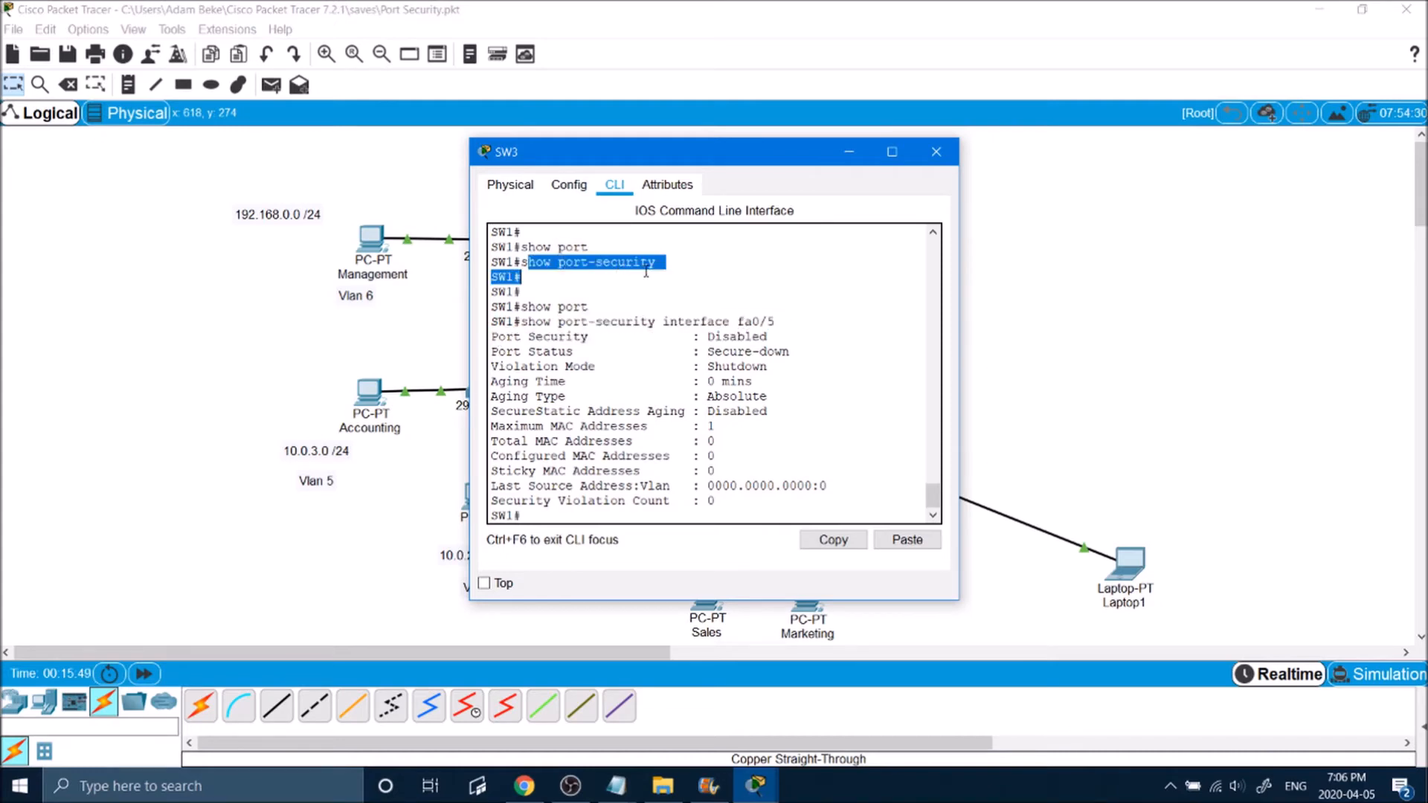
left_click(663, 264)
left_click_drag(787, 338, 485, 348)
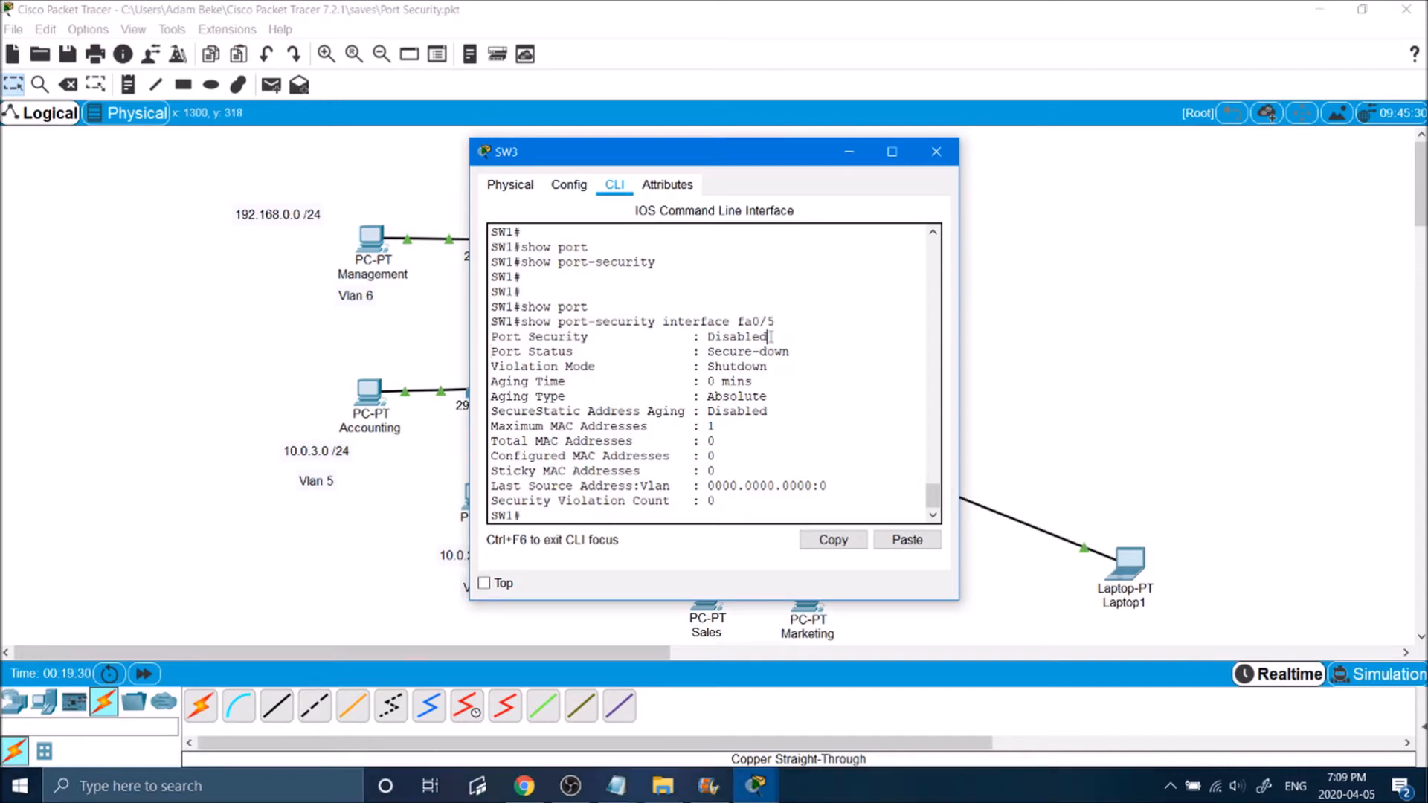
left_click_drag(769, 366, 705, 367)
left_click(769, 366)
left_click_drag(766, 153, 455, 150)
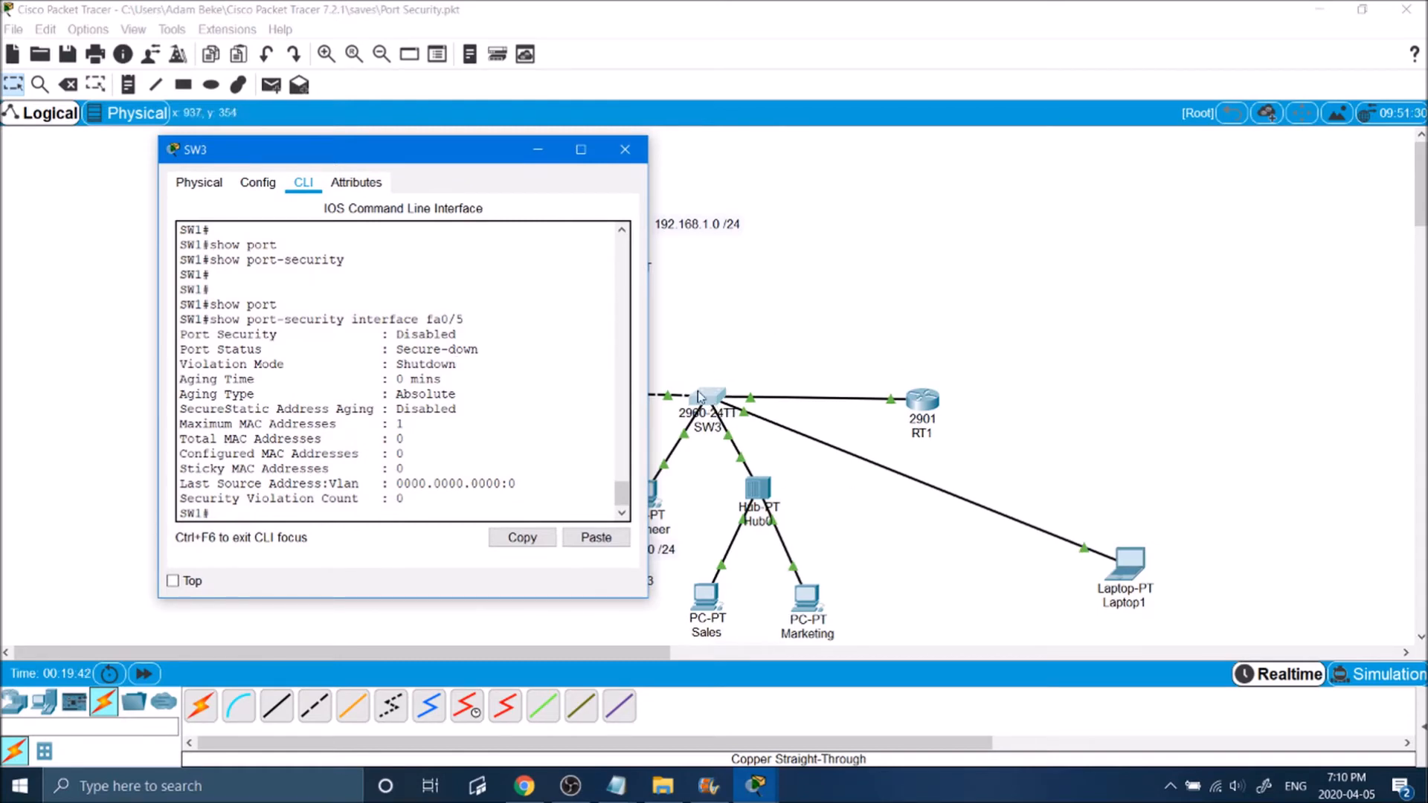
left_click_drag(456, 364, 355, 366)
left_click_drag(467, 423, 200, 424)
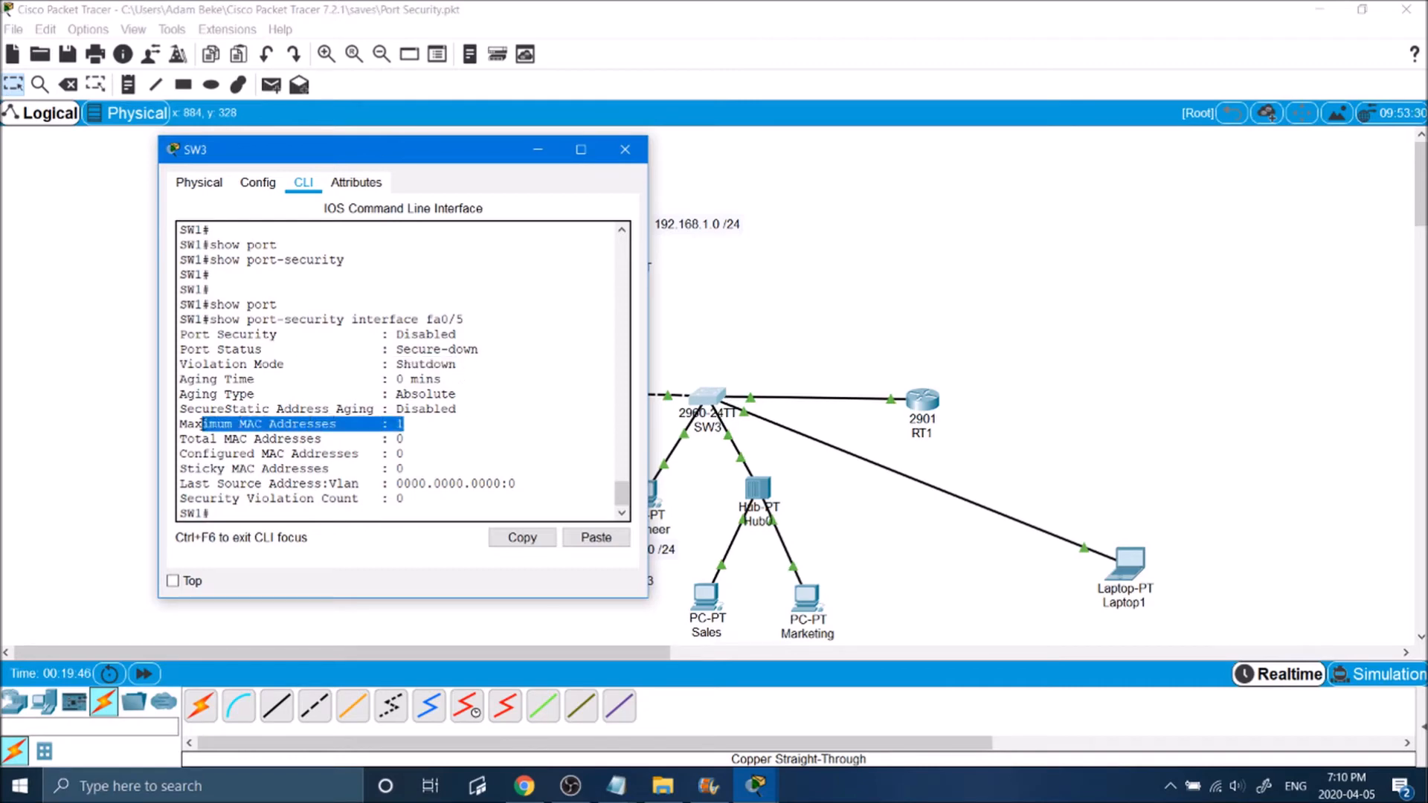
left_click(200, 424)
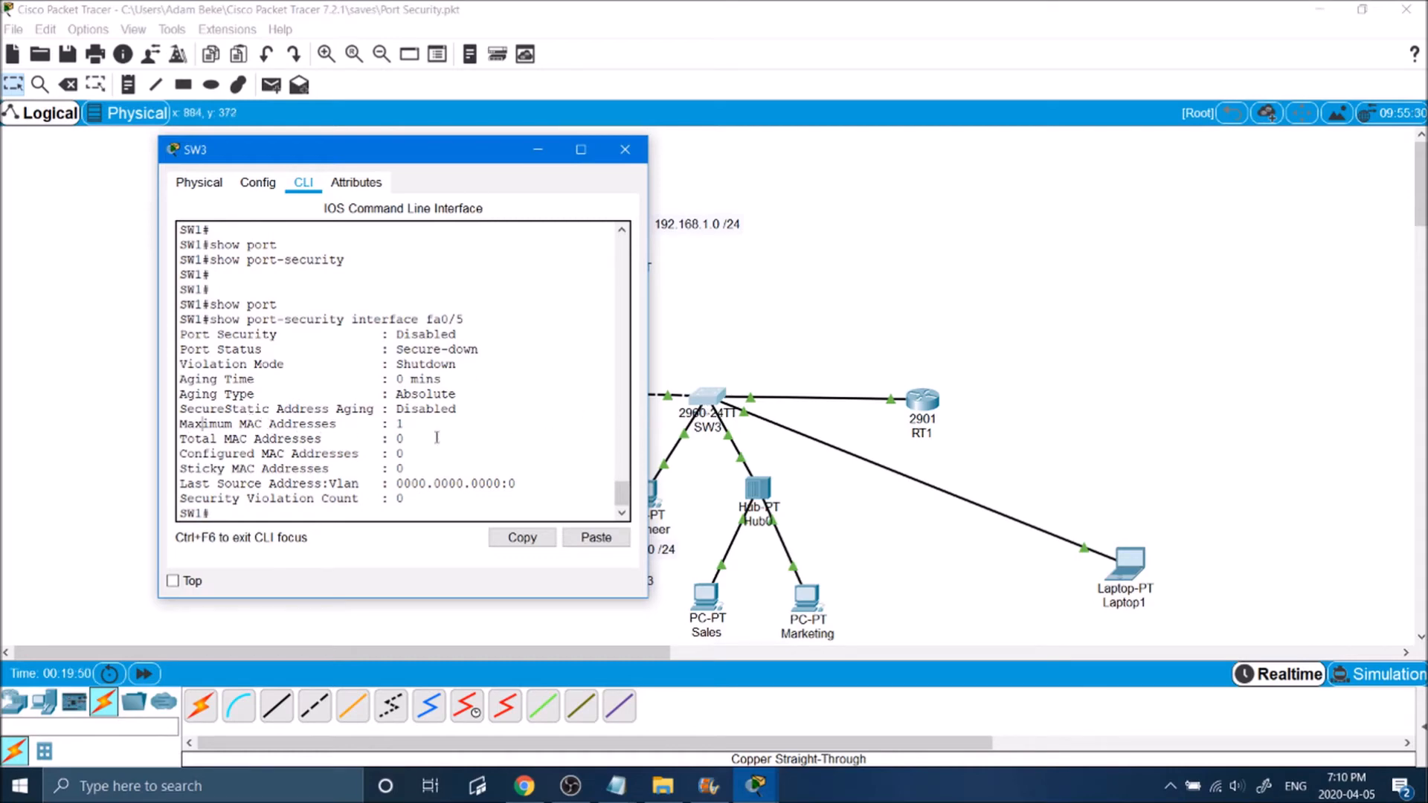
double_click(401, 453)
left_click(416, 456)
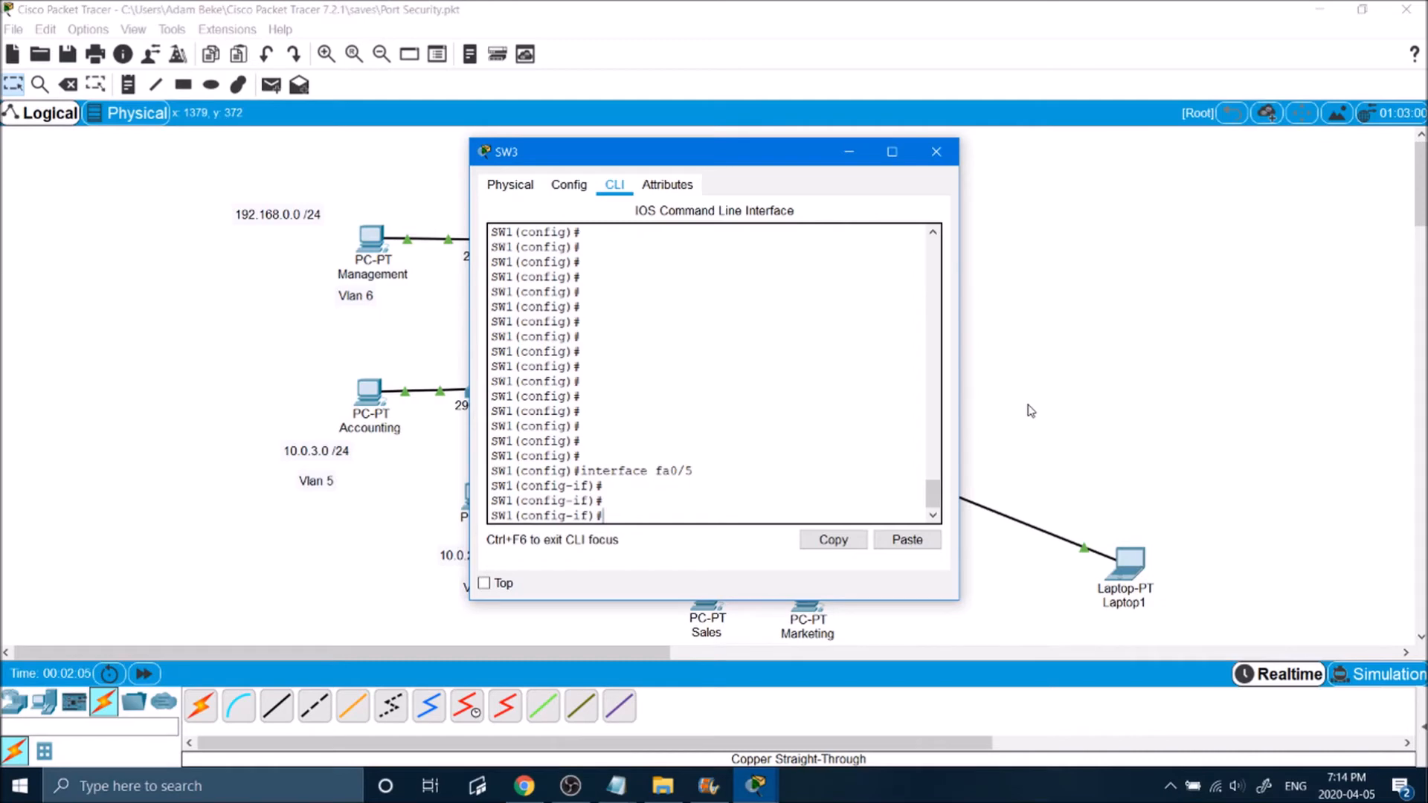
Step: Set SW3's interface fa0/5 to access mode with switchport mode access
type("switch")
key("Tab")
type("mode access")
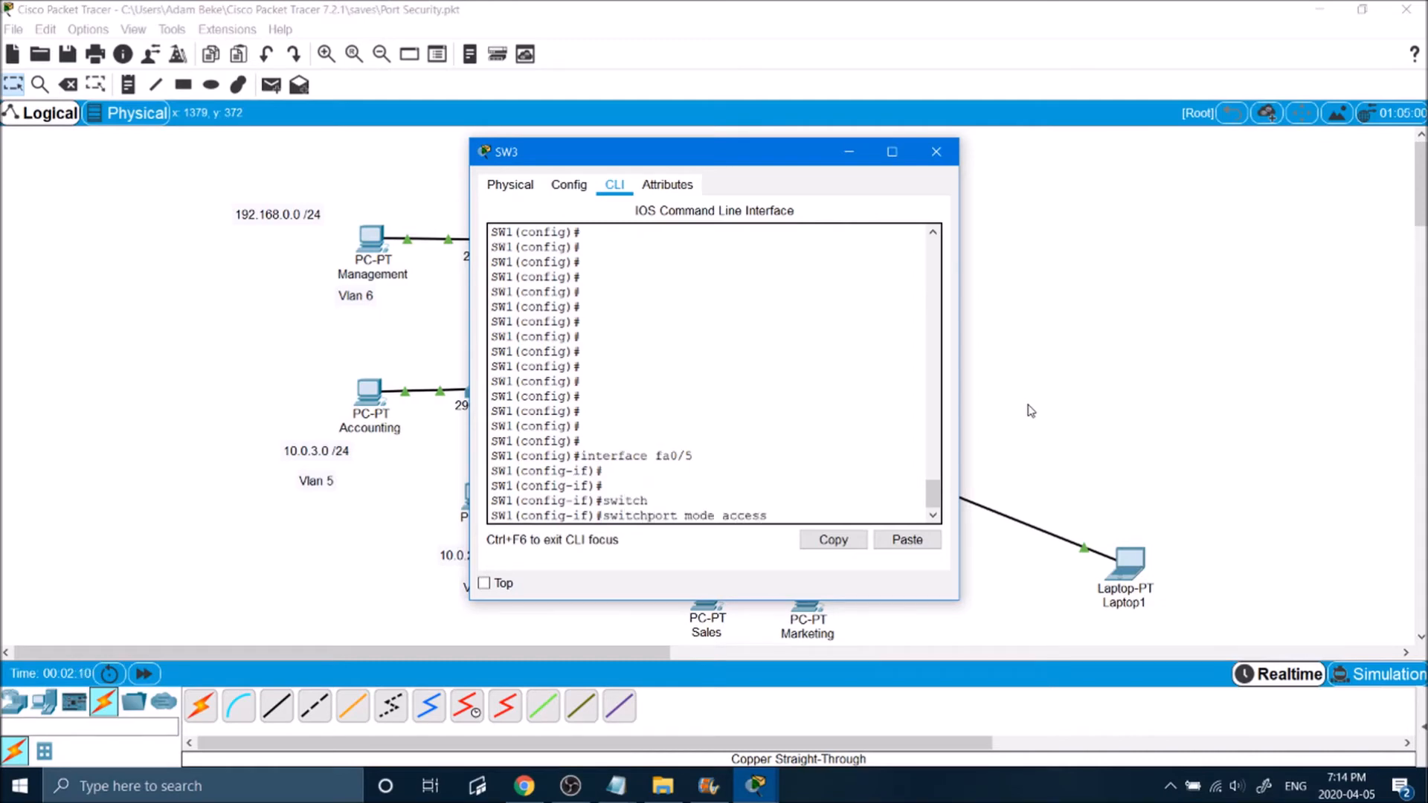
key("Return")
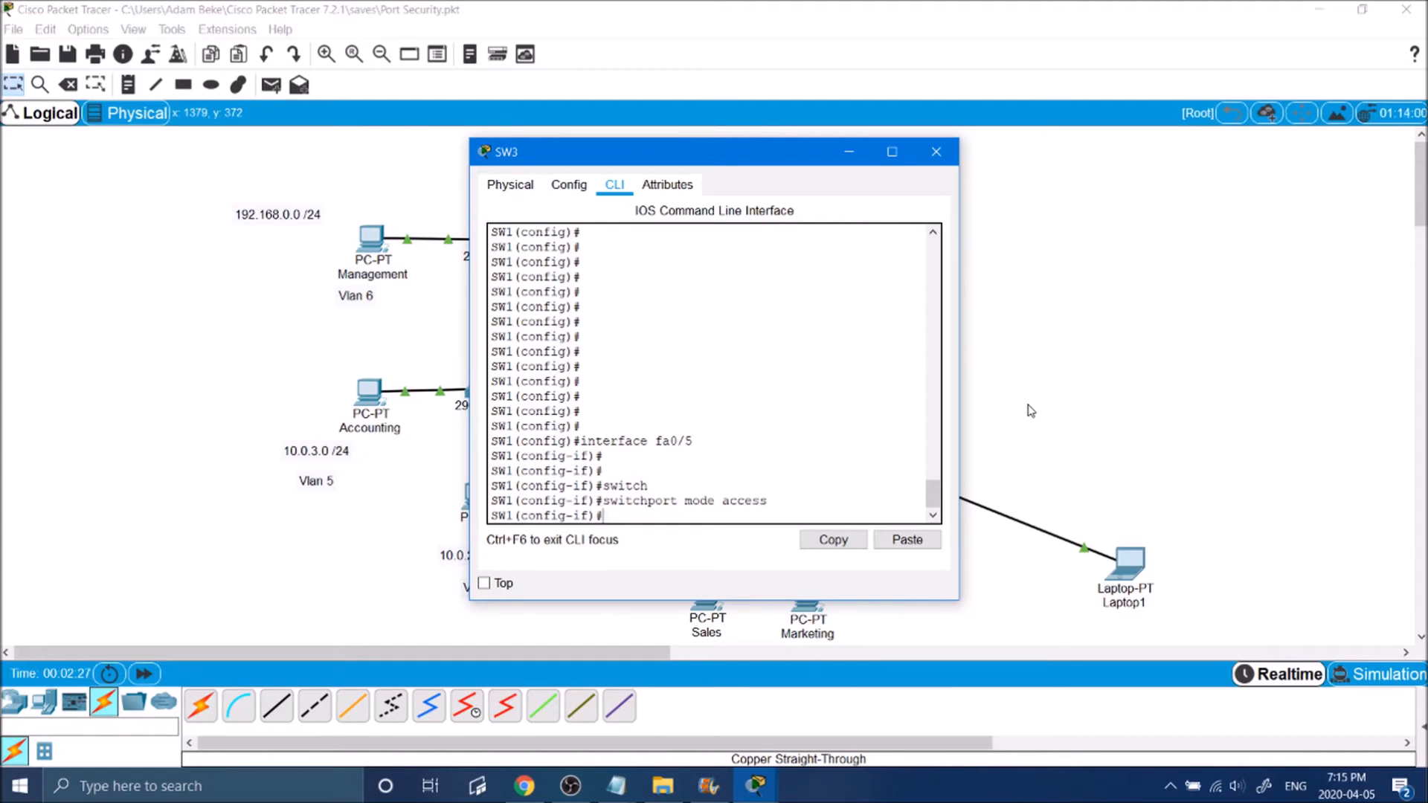
Step: Enable port security on fa0/5 with switchport port-security and exit back to privileged mode
type("swi")
key("Tab")
type("port")
key("Tab")
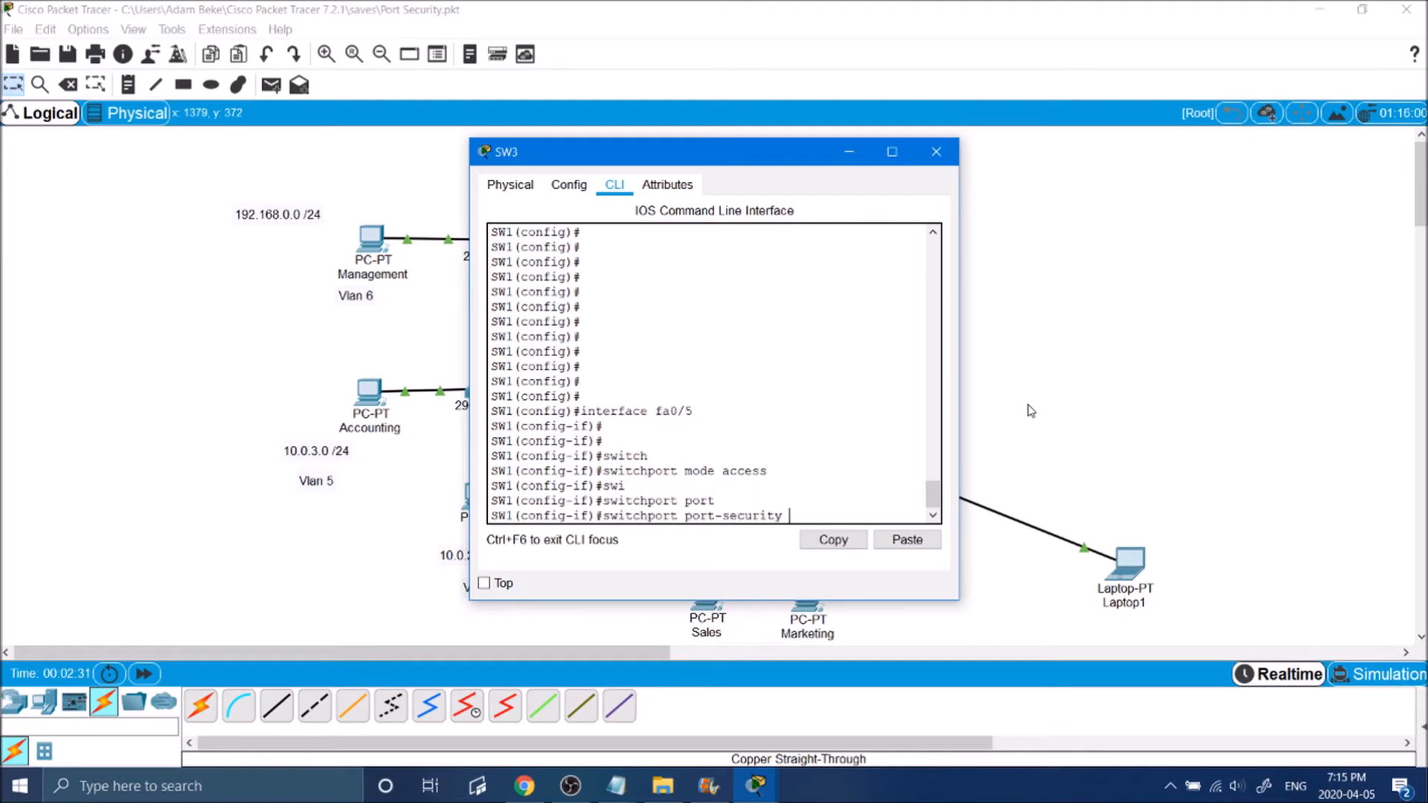
key("Return")
key("Return")
key("Return")
type("exit")
key("Return")
key("Return")
type("exit")
key("Return")
Step: Run show port-security int fa0/5 again to verify the port's security state and status
type("show")
key("Tab")
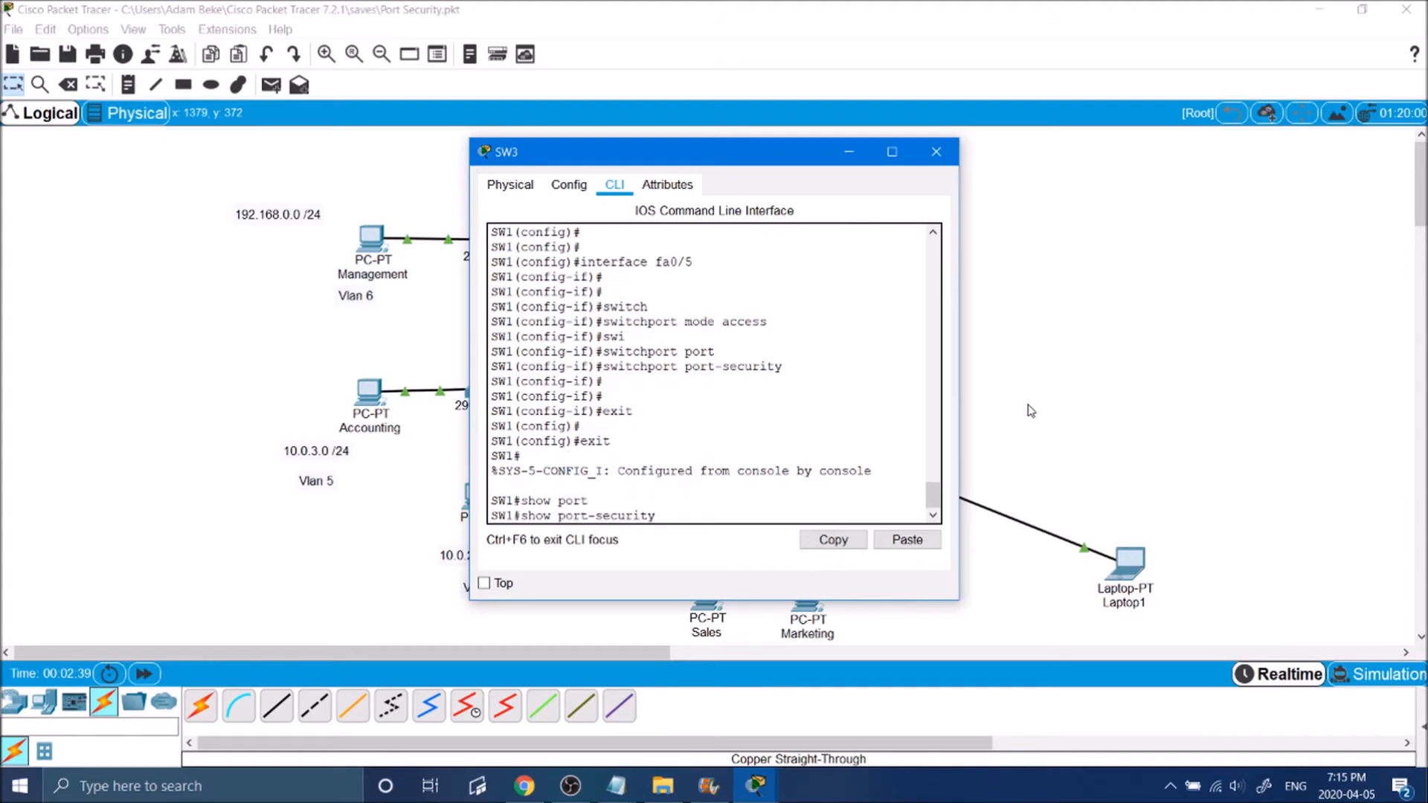
type("int fa0/5")
key("Return")
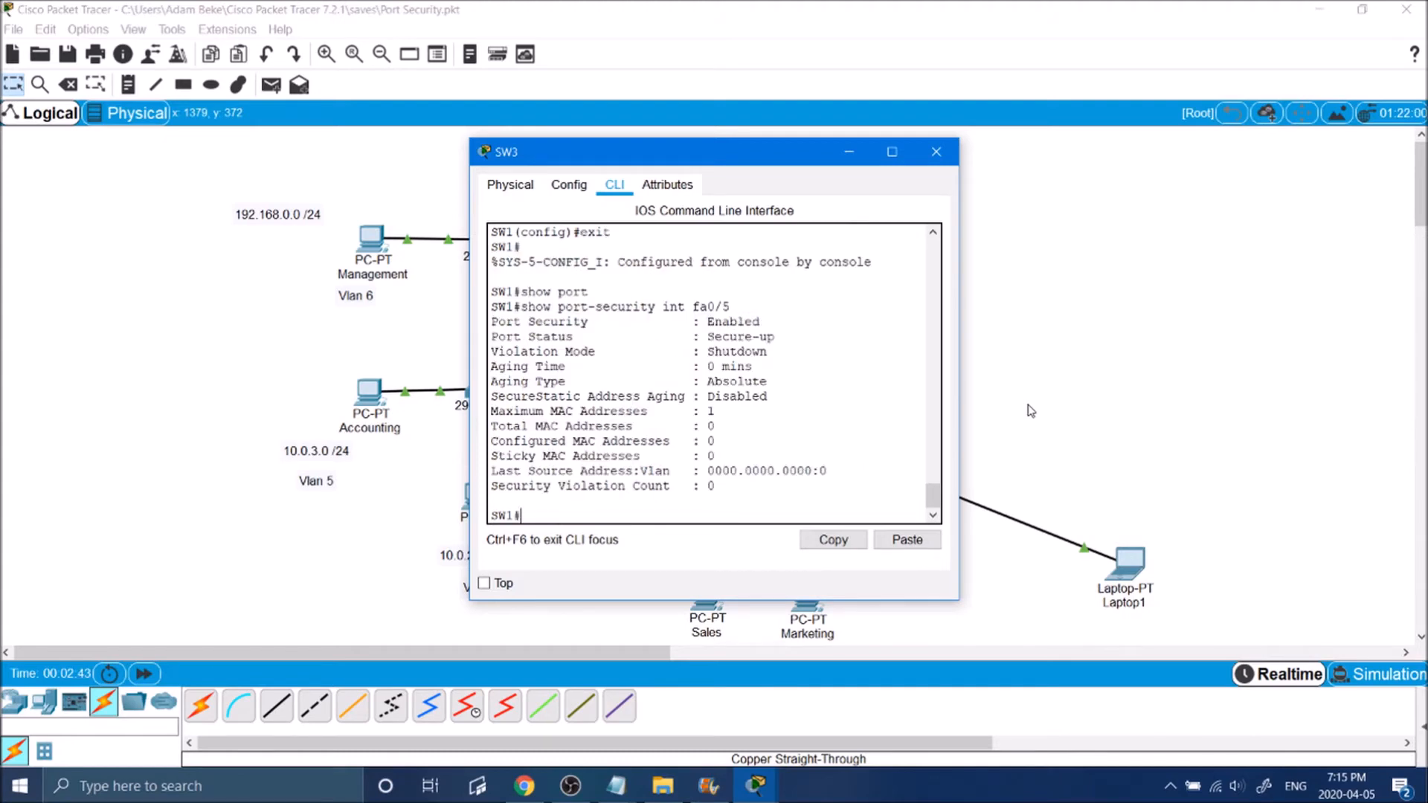
left_click_drag(491, 337, 665, 336)
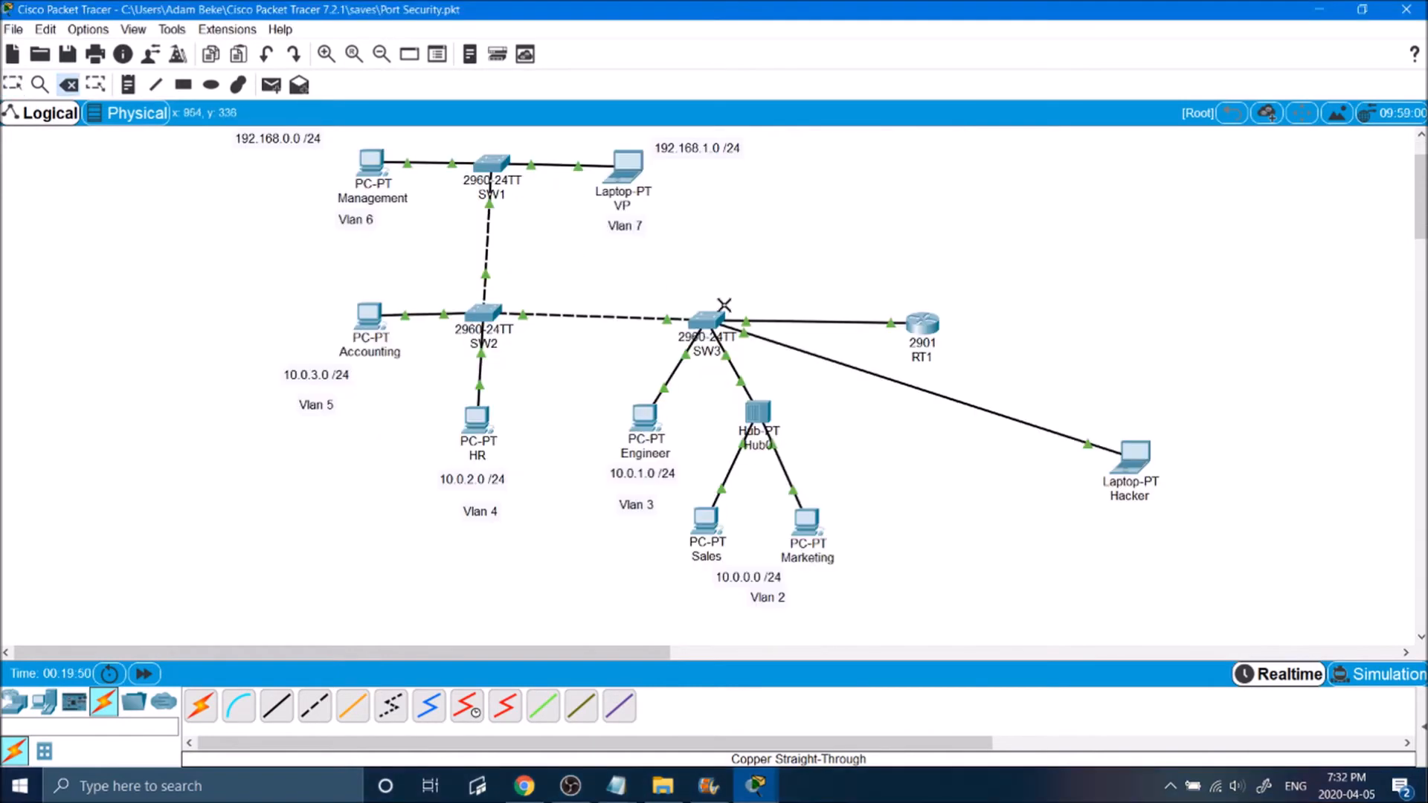
Step: Remove the Hacker laptop's cable to SW3 and add another laptop named Executive below the Hacker laptop
key("Escape")
left_click(44, 702)
left_click(238, 705)
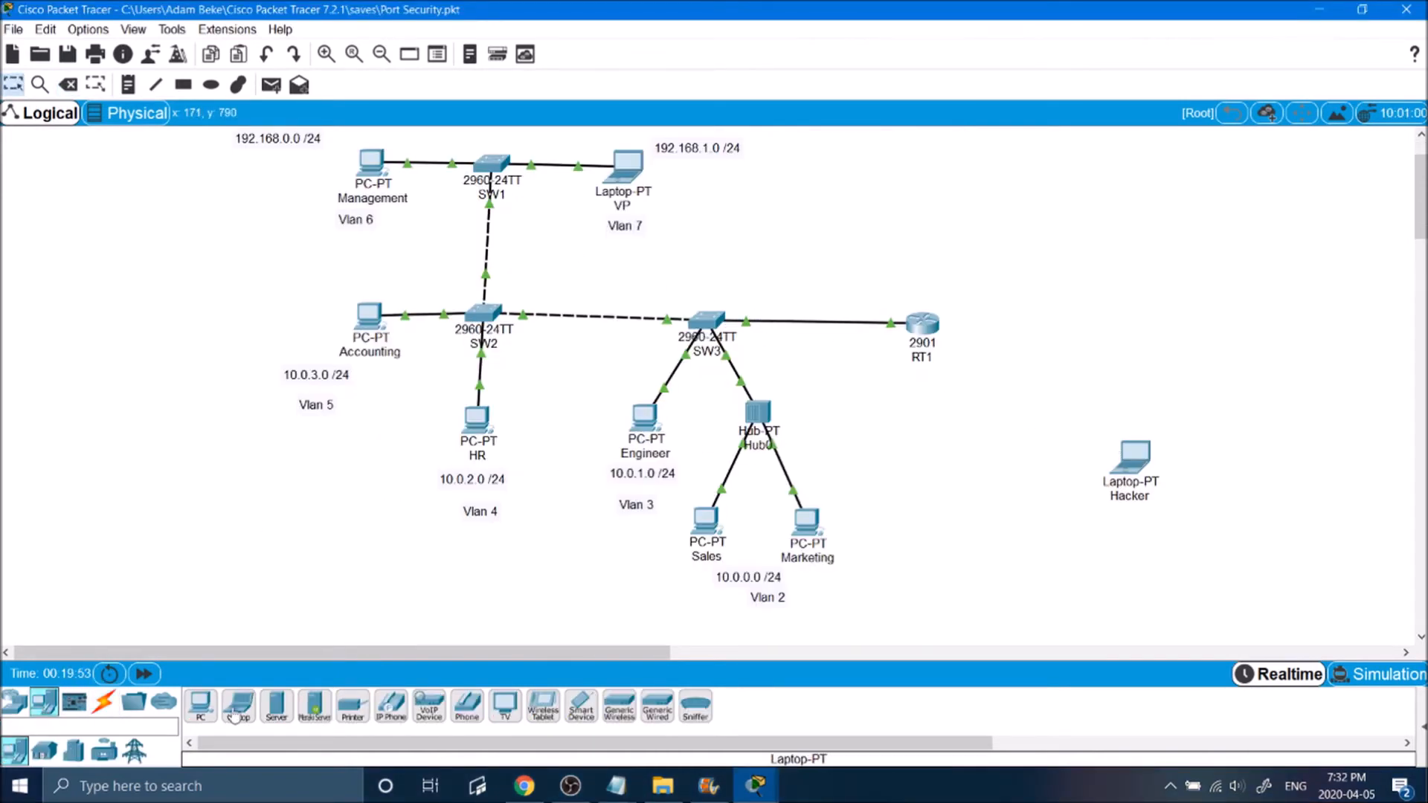
left_click(1036, 545)
left_click(1055, 589)
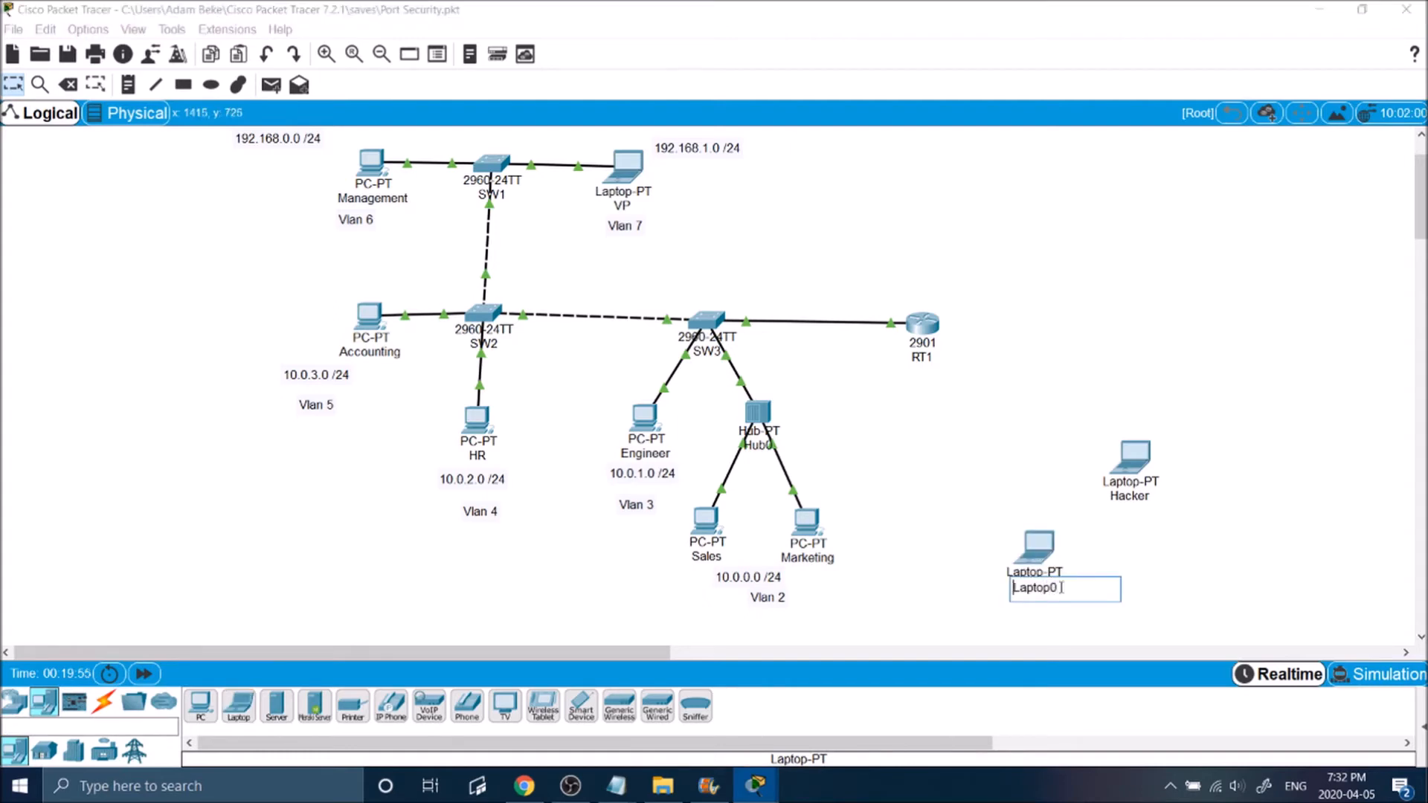
type("Executive")
key("Return")
Step: Reposition the Executive and Hacker laptops closer to the network, with Hacker above Executive
left_click_drag(1043, 543, 1010, 561)
left_click_drag(1144, 472, 1108, 472)
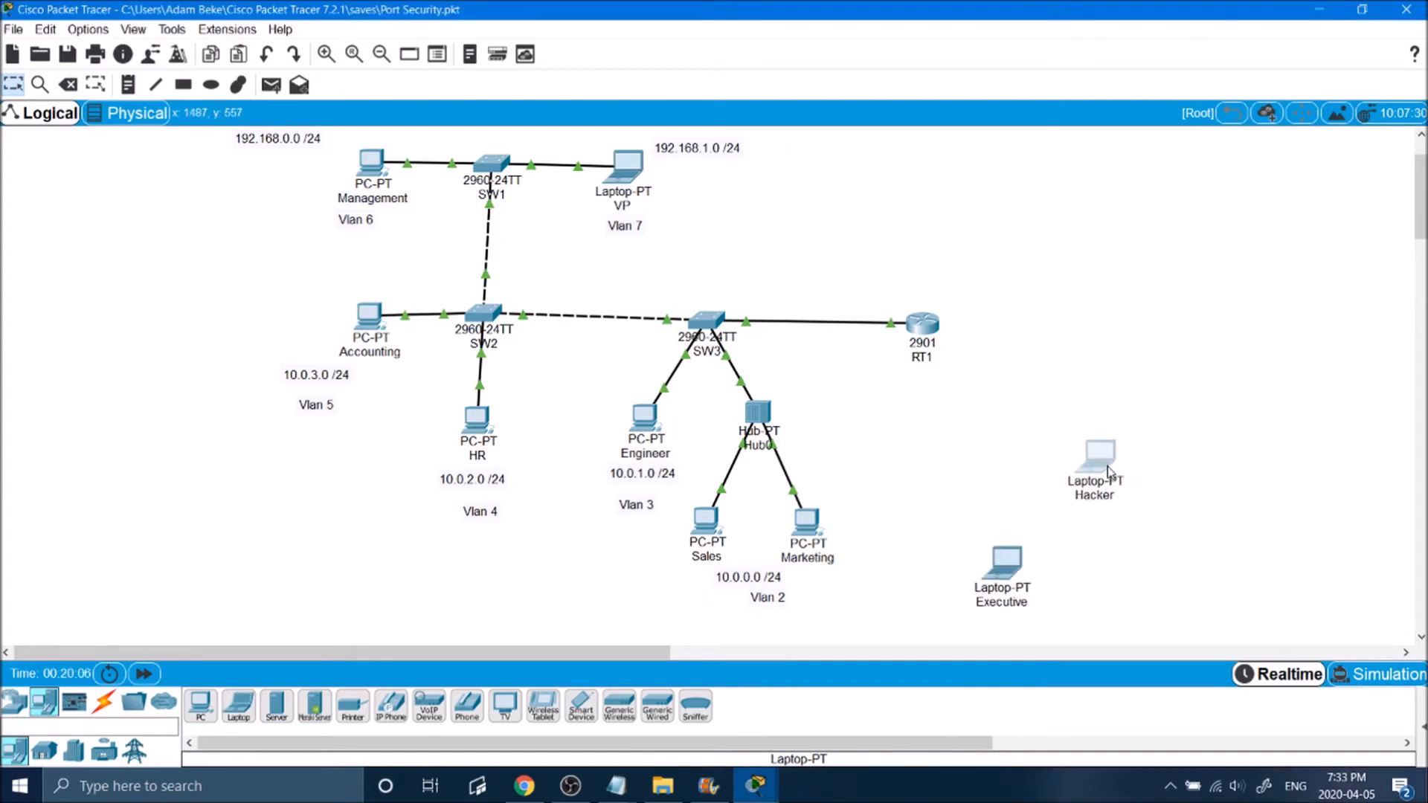
left_click_drag(1021, 556, 1031, 584)
left_click_drag(1099, 468, 1055, 443)
Step: Open SW3's command line again, log in with the console password, and enter privileged mode with the enable password
left_click(707, 319)
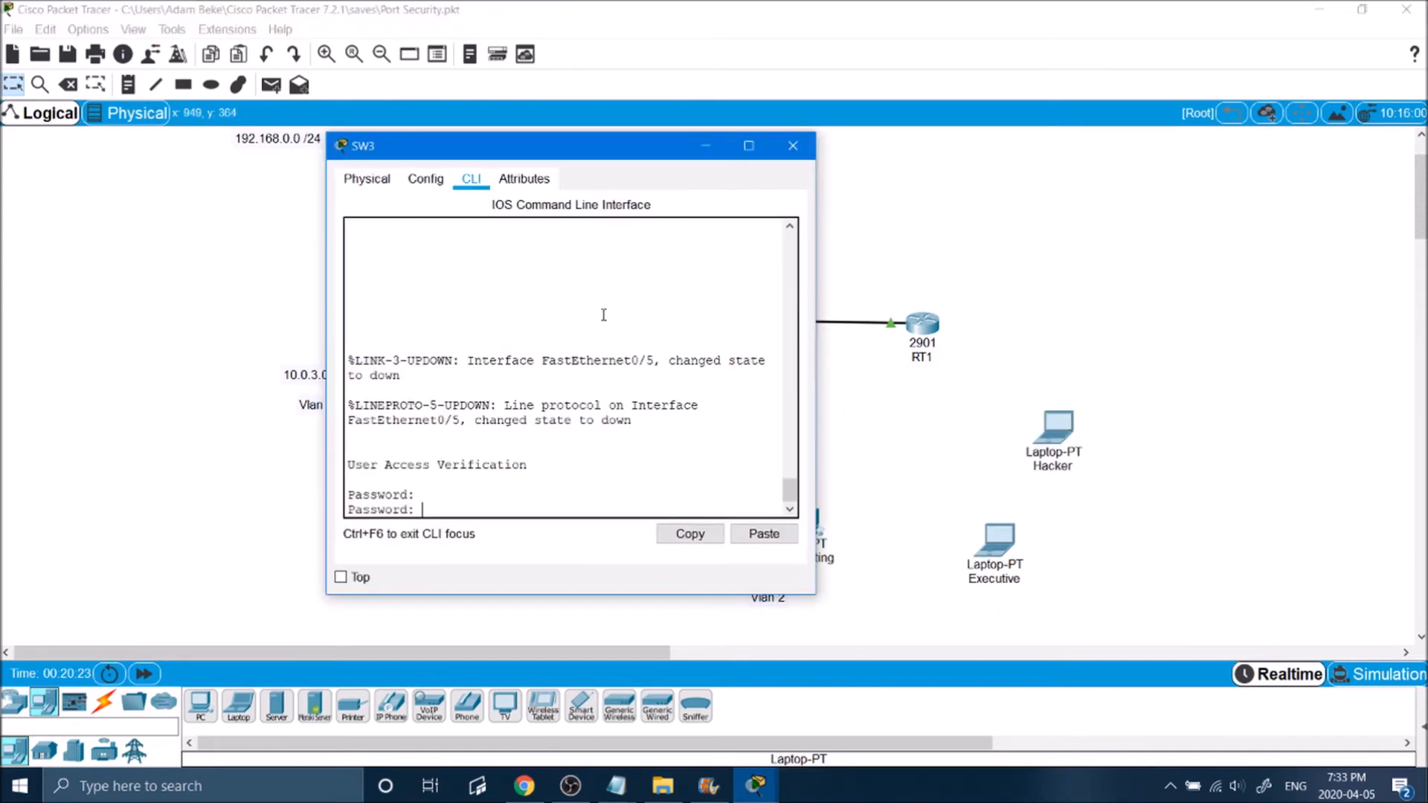
key("Return")
type("en")
key("Return")
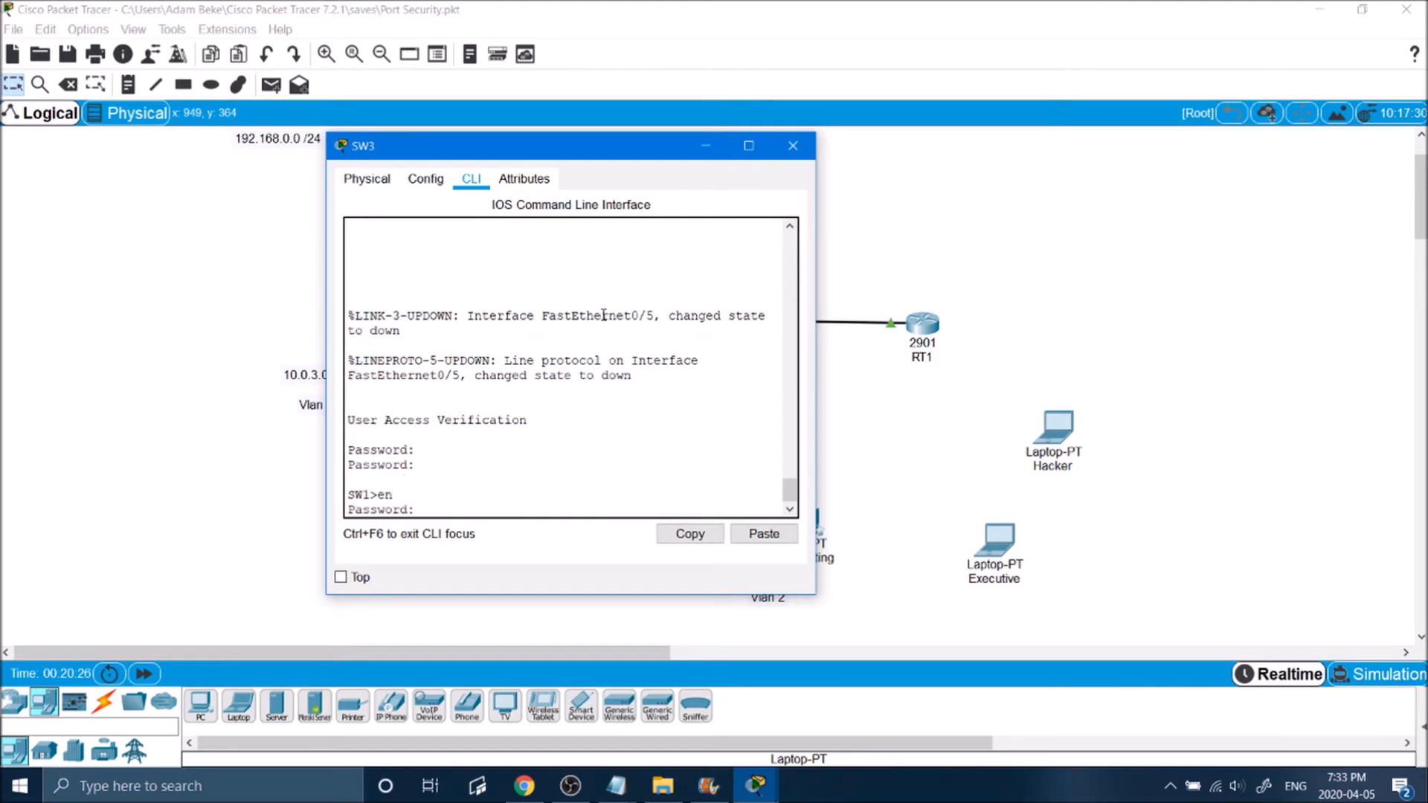
key("Return")
key("Return")
key("Return")
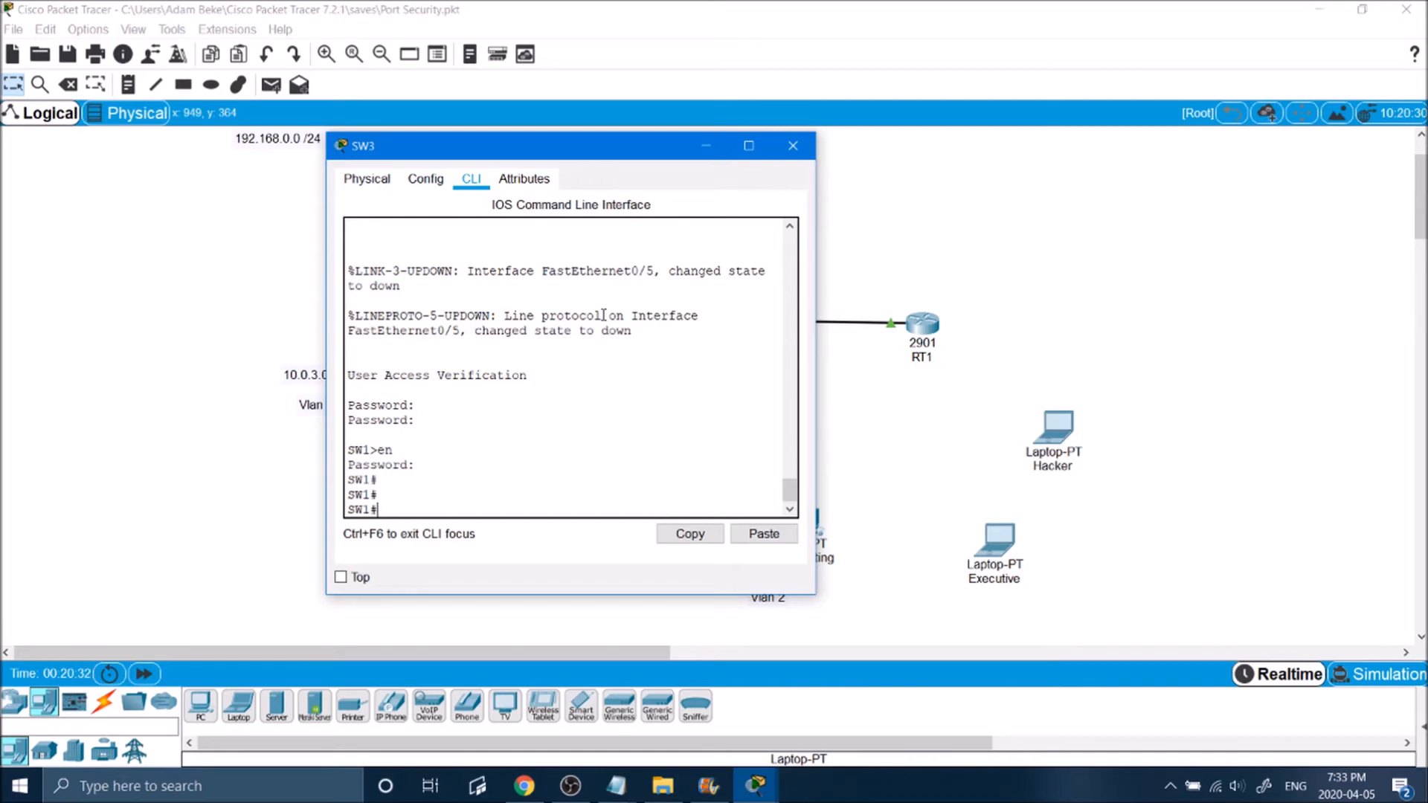
Step: Display SW3's MAC address table with show mac address-table and examine its VLAN and address entries
type("show mac ad")
key("Tab")
key("Return")
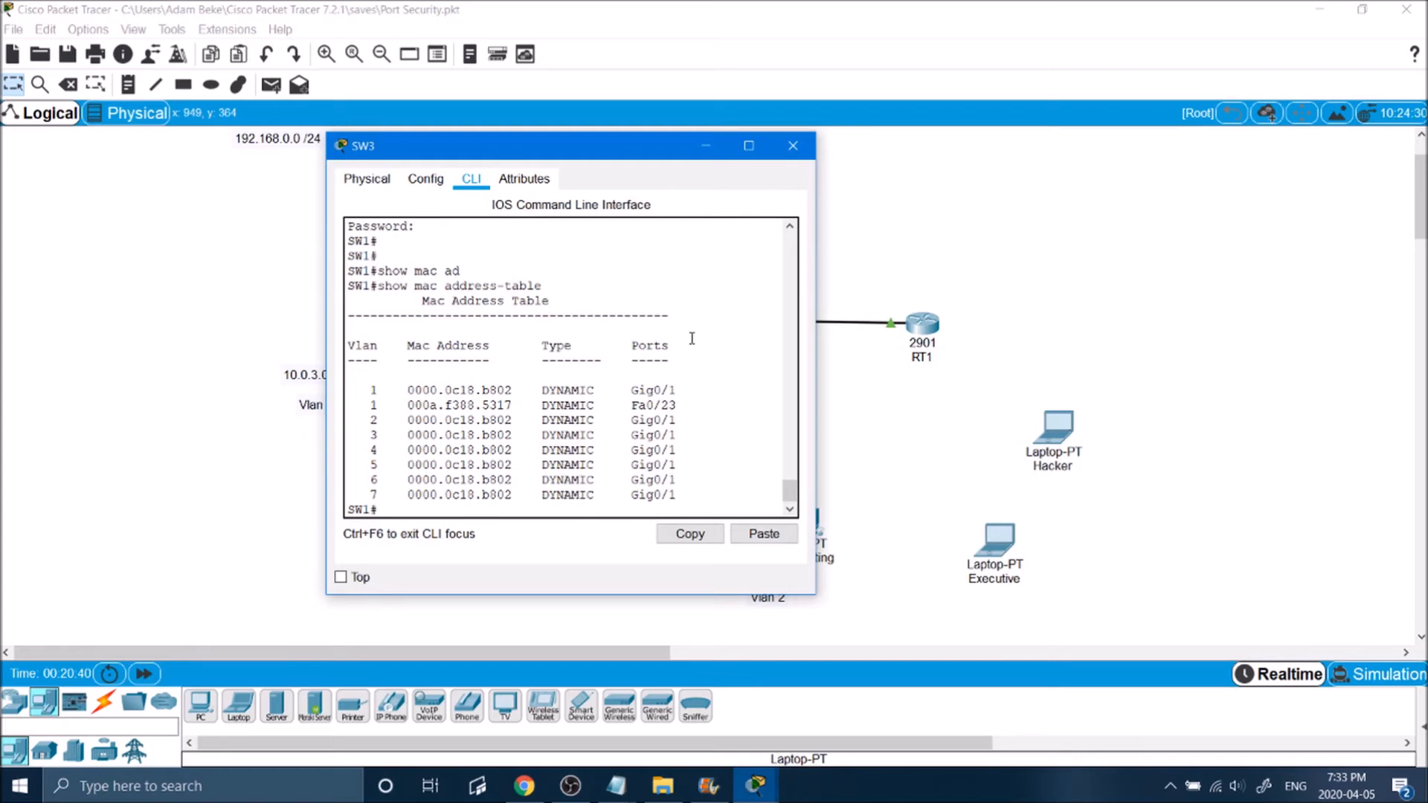
left_click_drag(519, 394, 437, 392)
left_click_drag(446, 145, 957, 110)
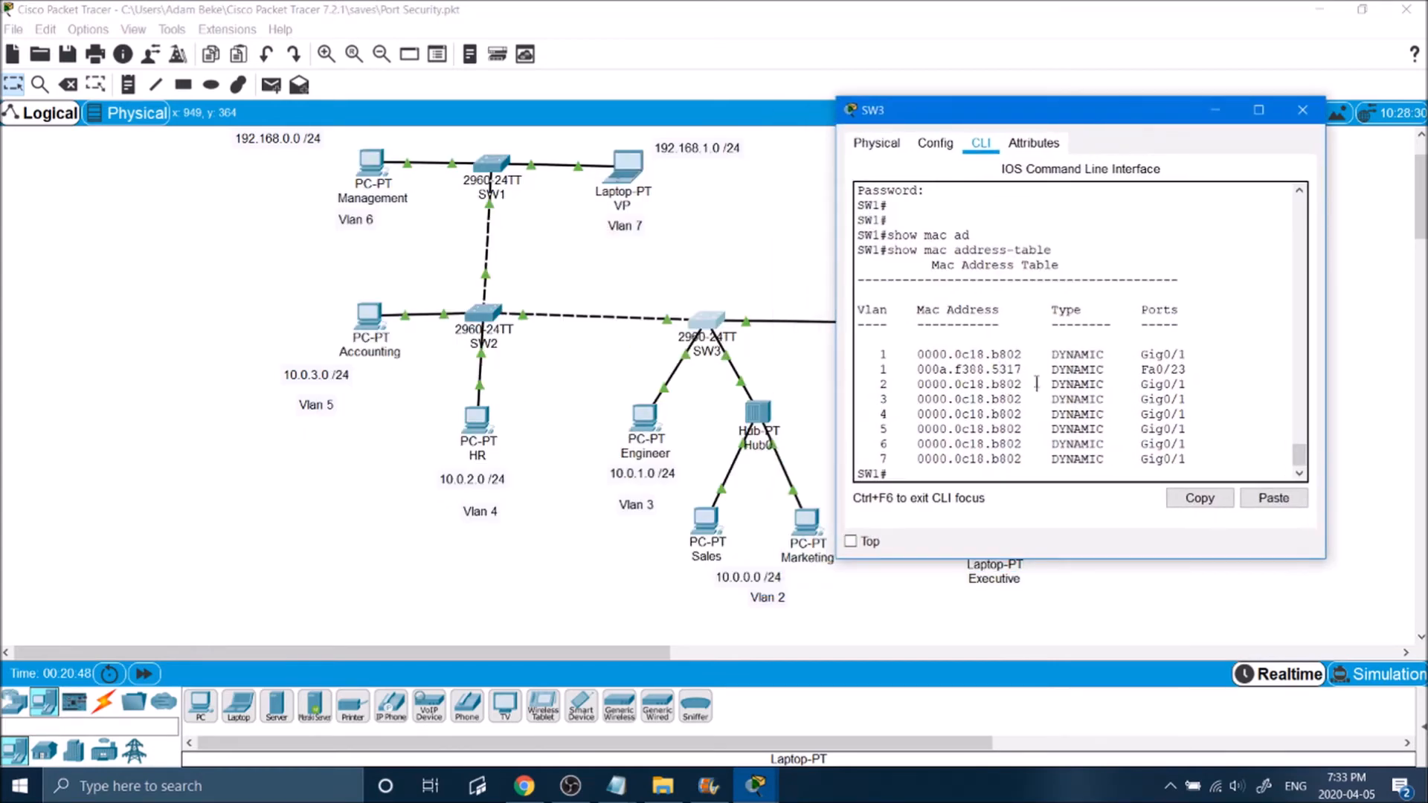
left_click_drag(900, 361, 906, 469)
left_click(945, 445)
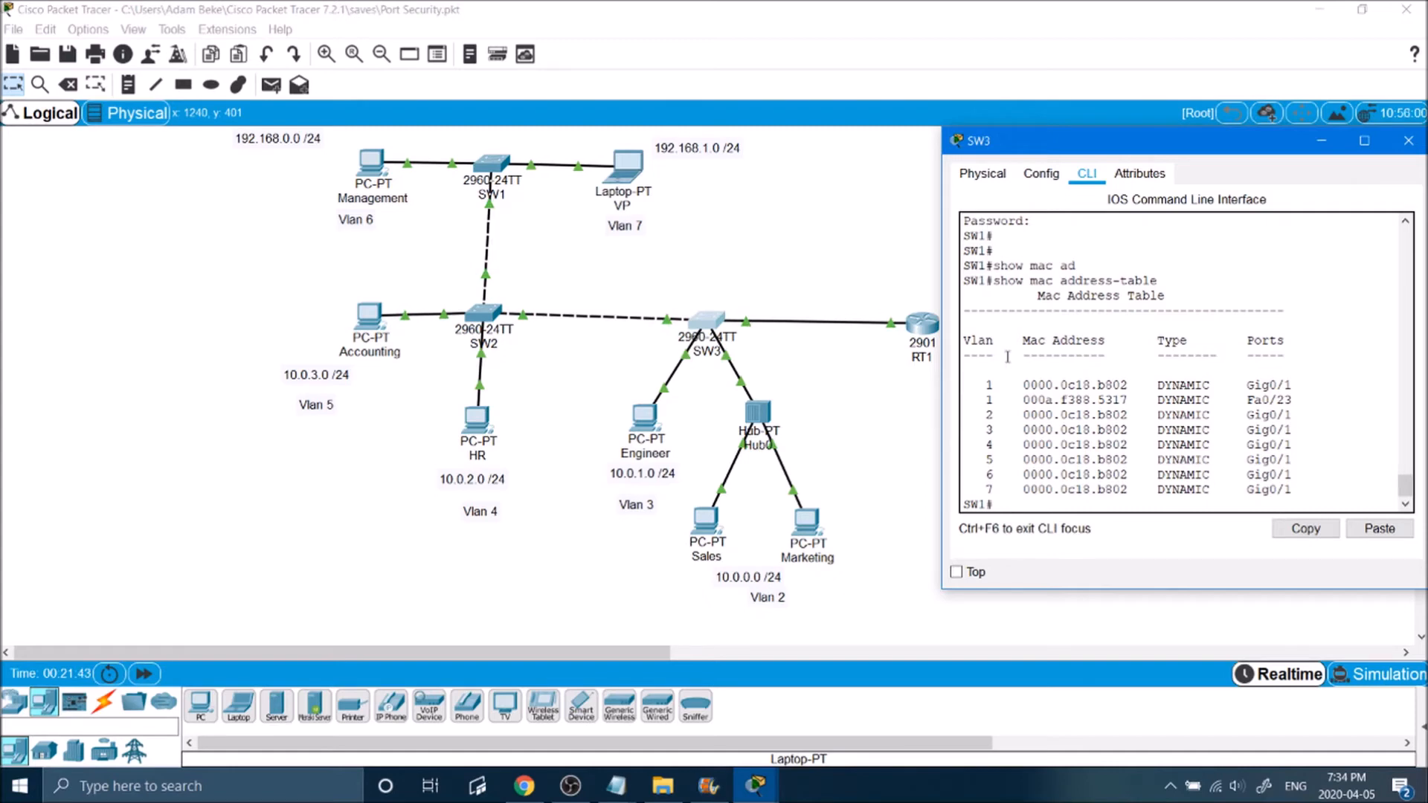
Step: Detach the RT1 cable at SW3 to check its port and reconnect it to GigabitEthernet0/1
left_click(745, 324)
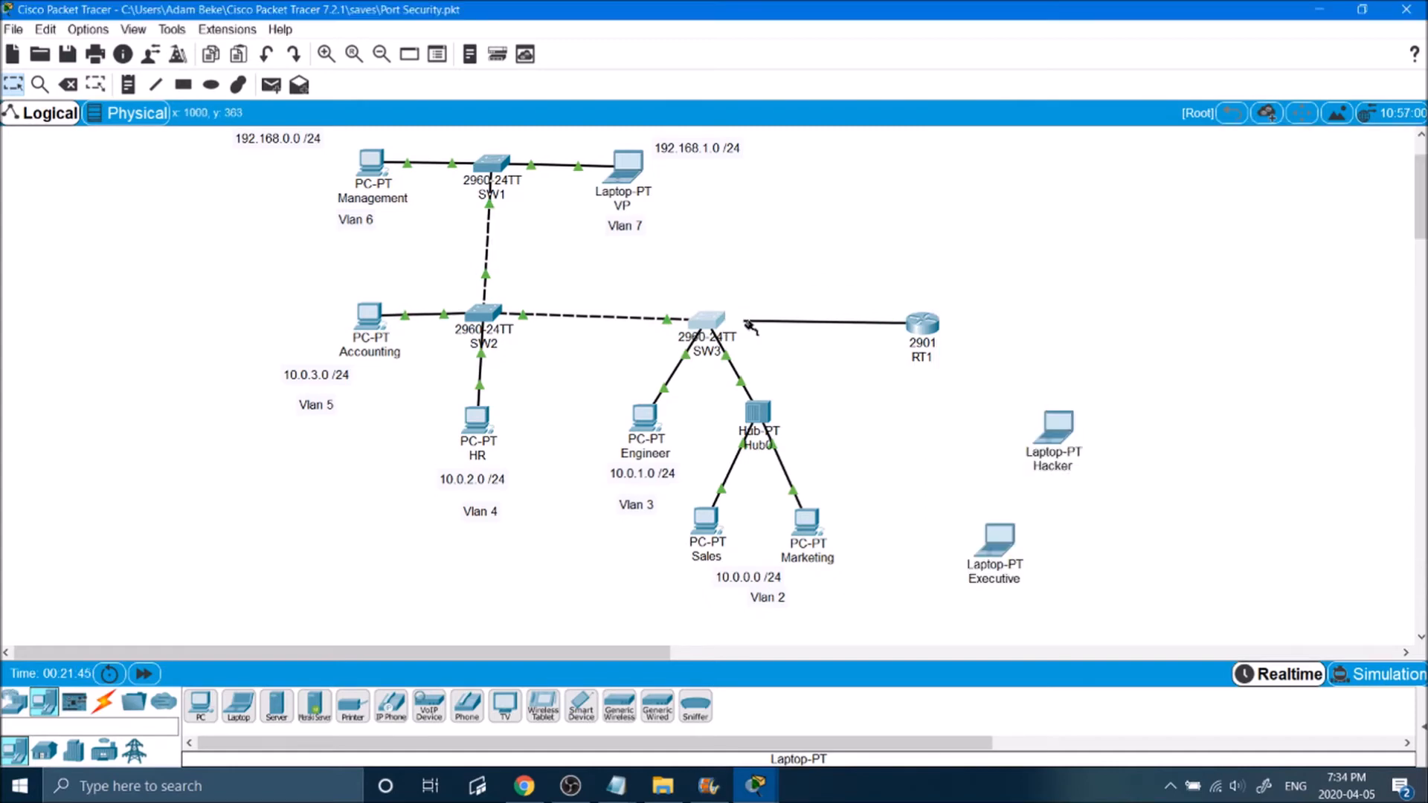
left_click(713, 320)
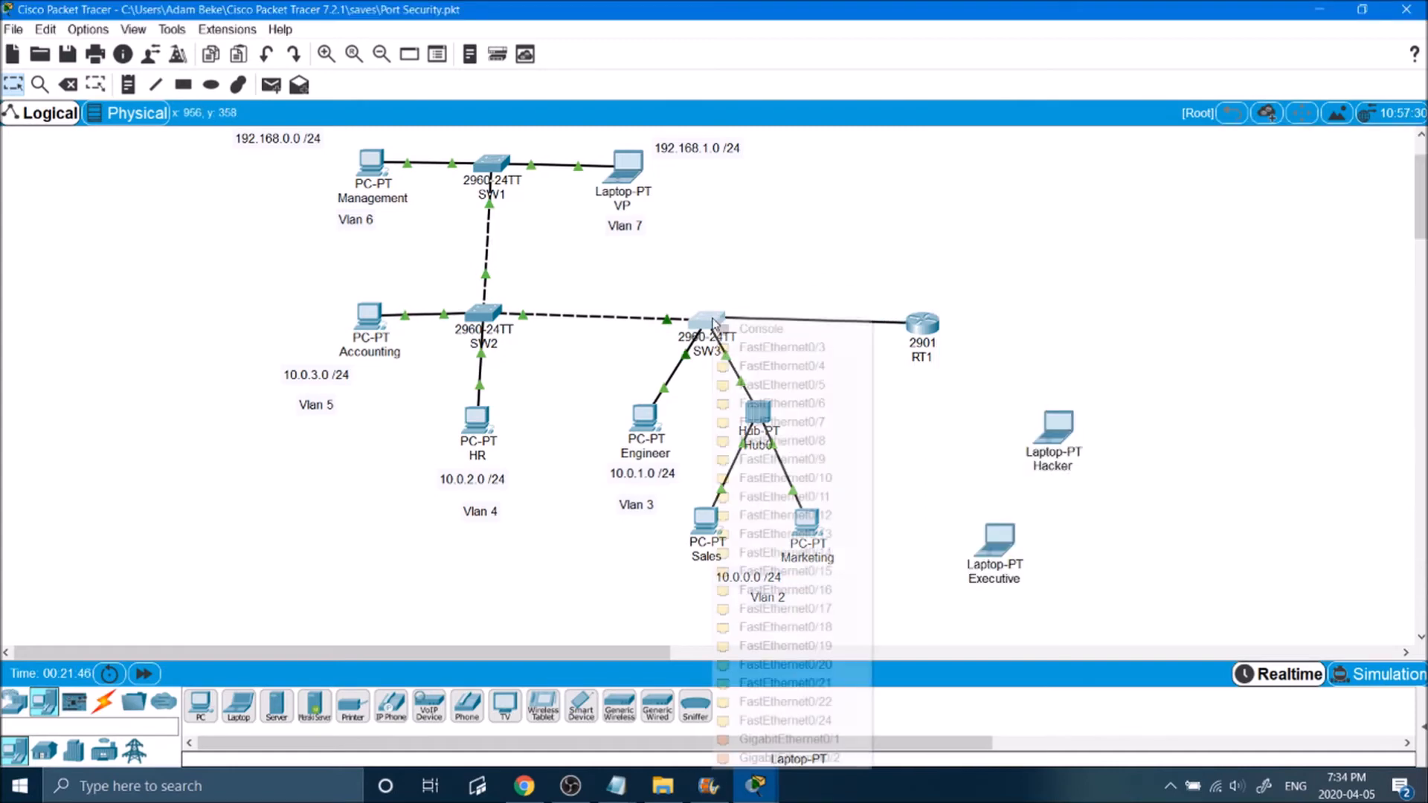
left_click(789, 738)
Step: Detach the SW2 cable at SW3 to check its port and reconnect it to FastEthernet0/23
left_click(664, 325)
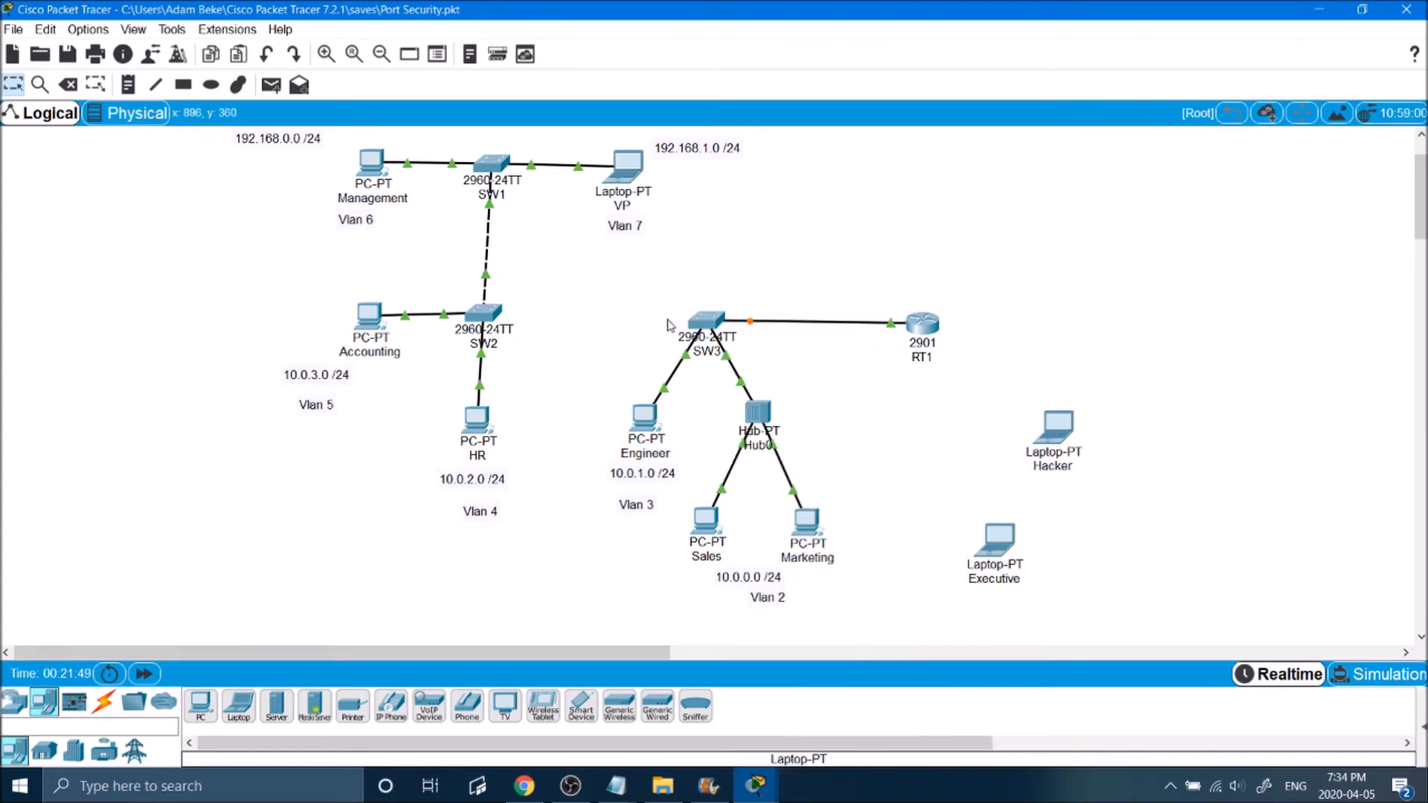
left_click(708, 320)
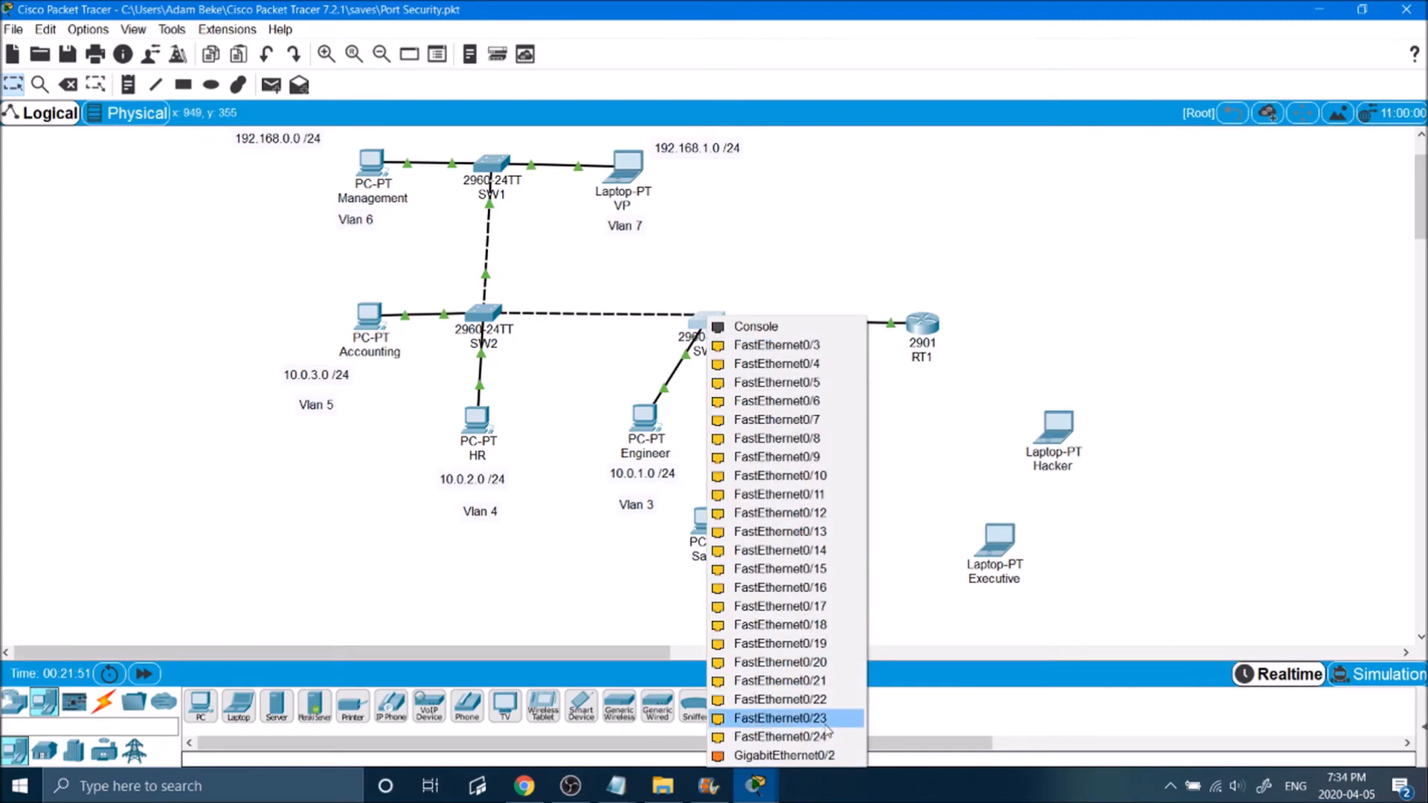
left_click(789, 736)
Step: Review SW3's MAC address table output, comparing its MAC address entries and ports with the SW2 and RT1 links in the topology
left_click(700, 320)
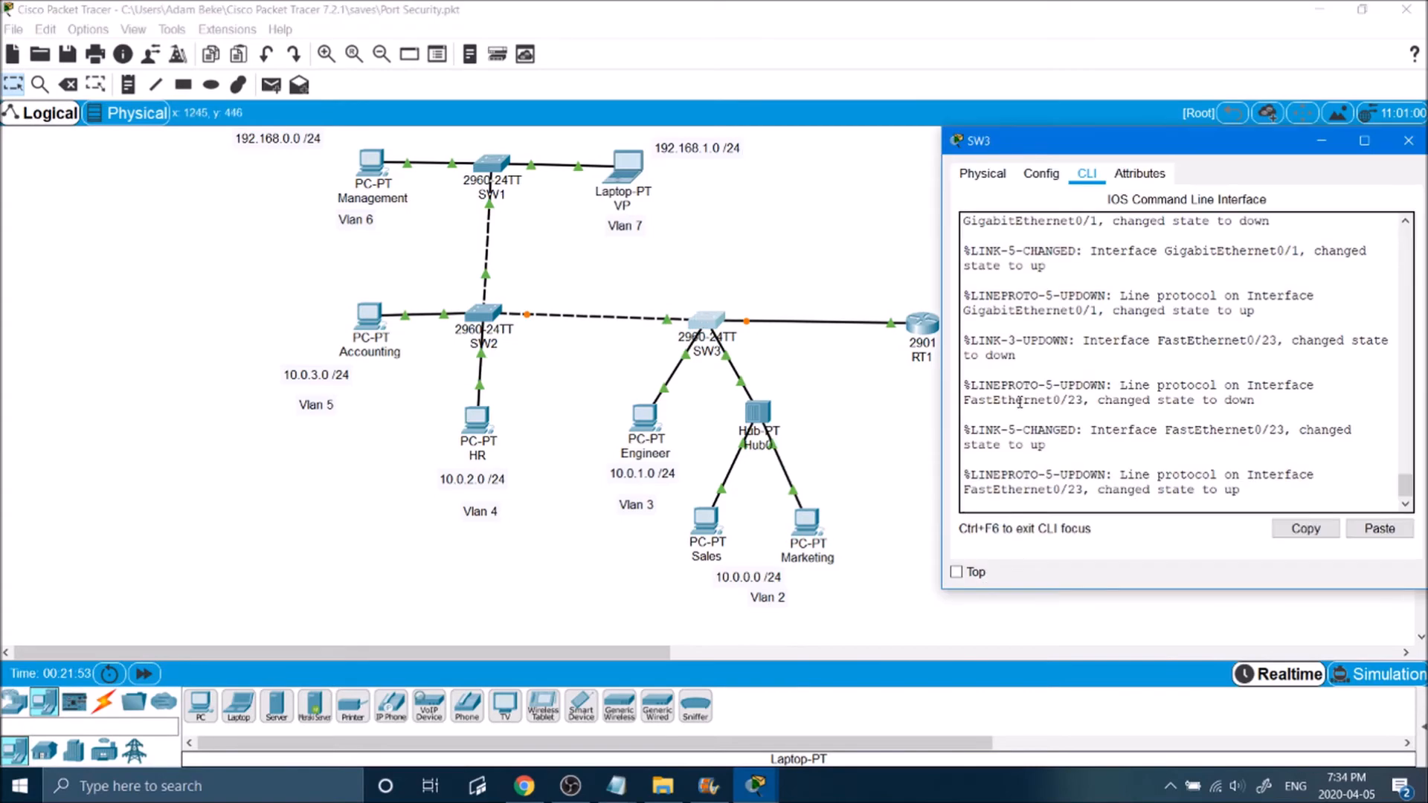
scroll(1112, 411, "up", 3)
scroll(1112, 412, "up", 3)
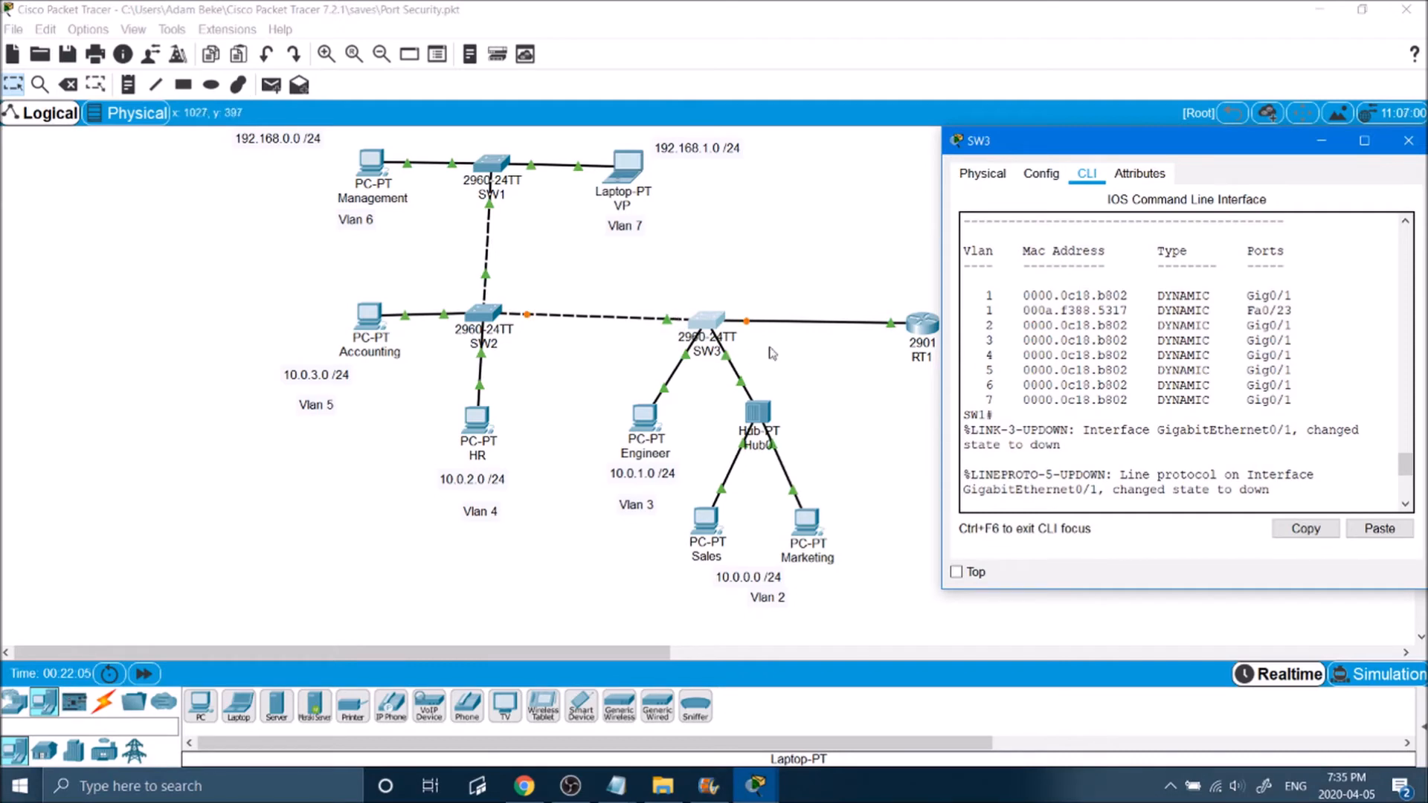
left_click_drag(846, 352, 599, 575)
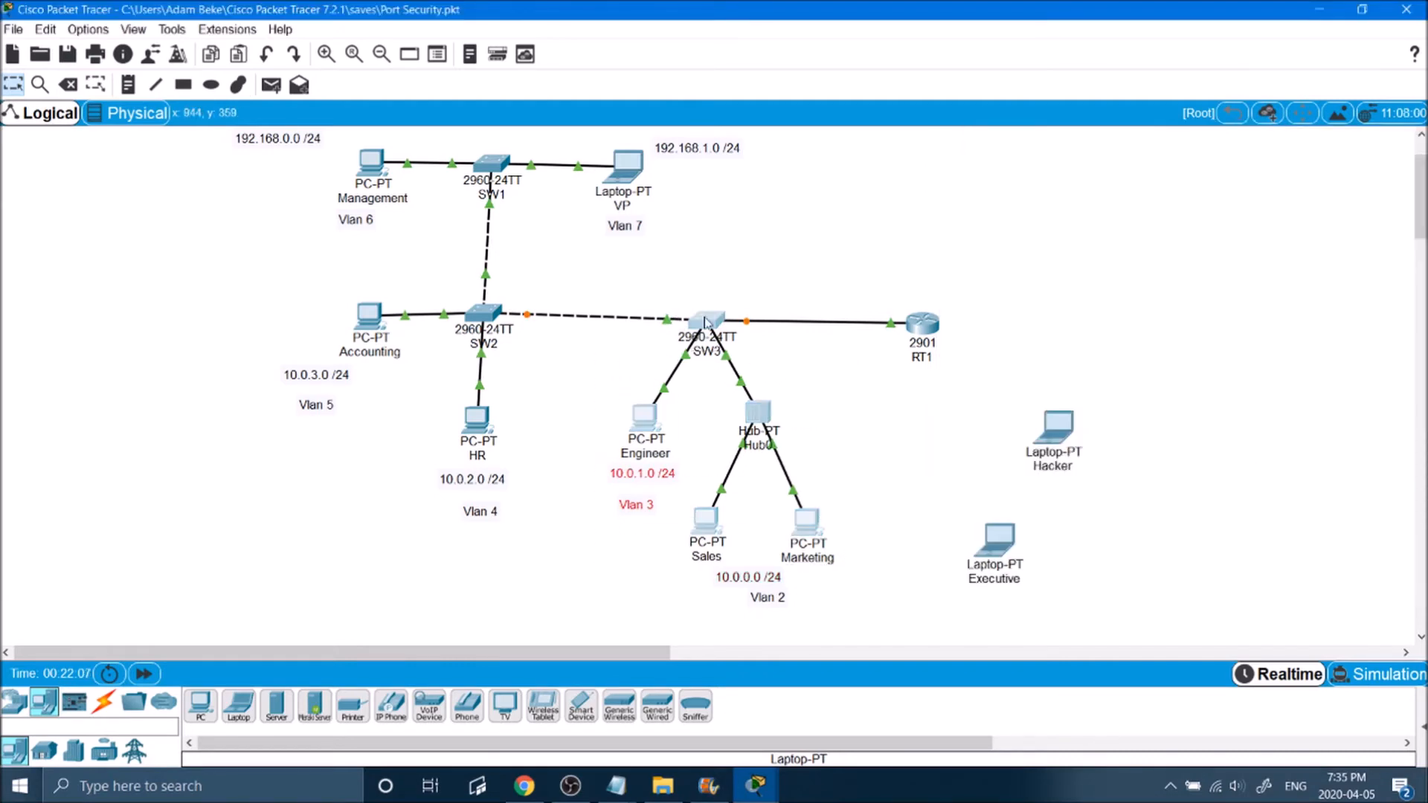
left_click(715, 316)
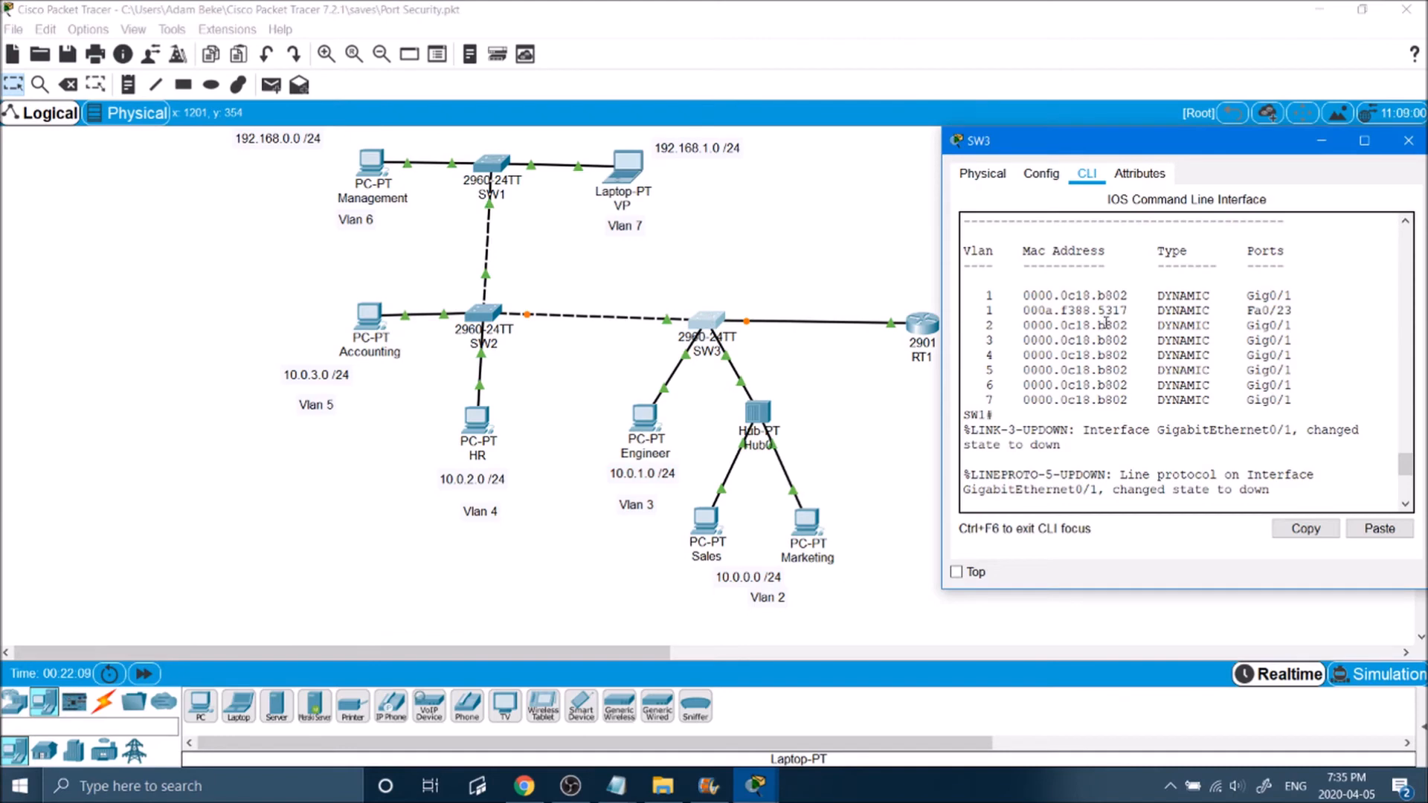
left_click_drag(1018, 296, 1148, 400)
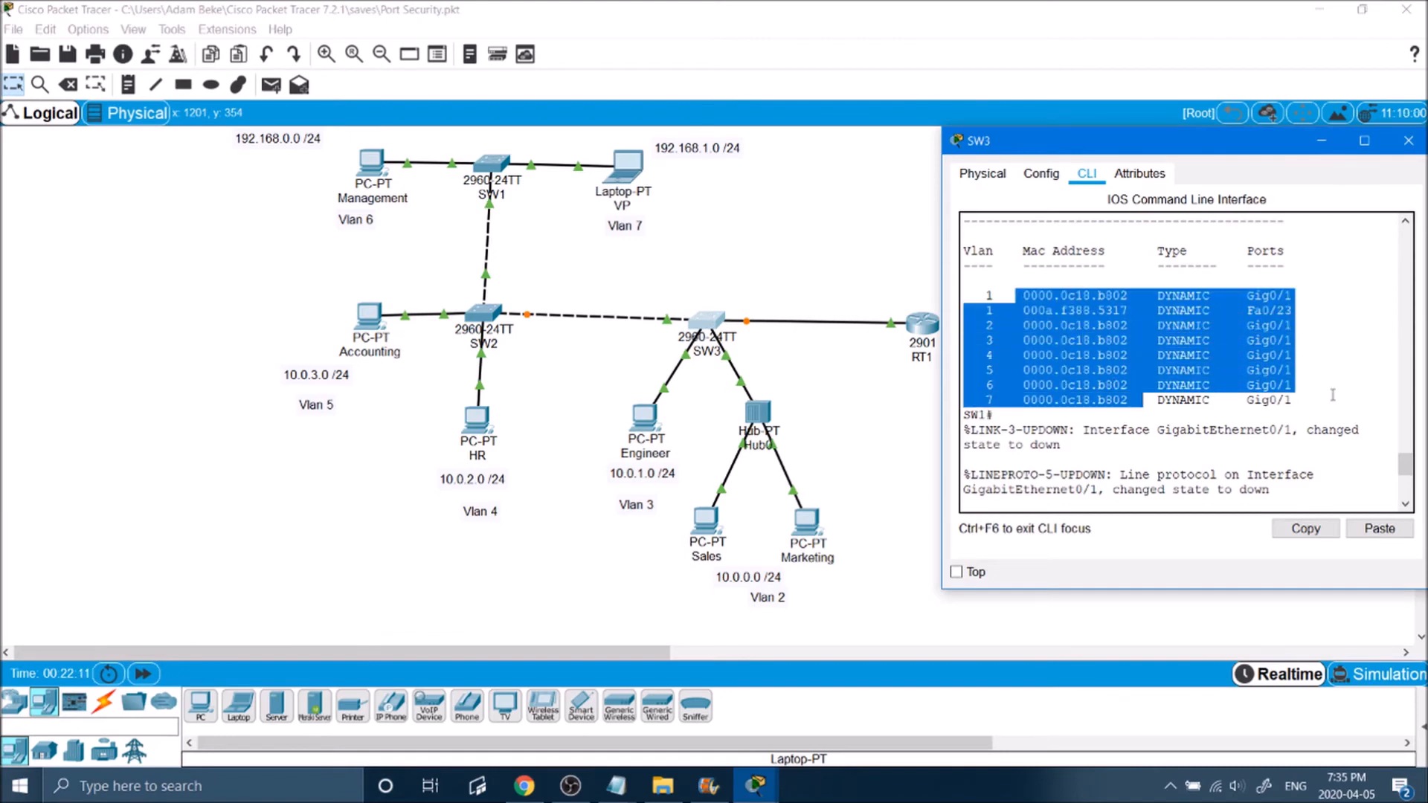
left_click(1123, 346)
left_click(788, 243)
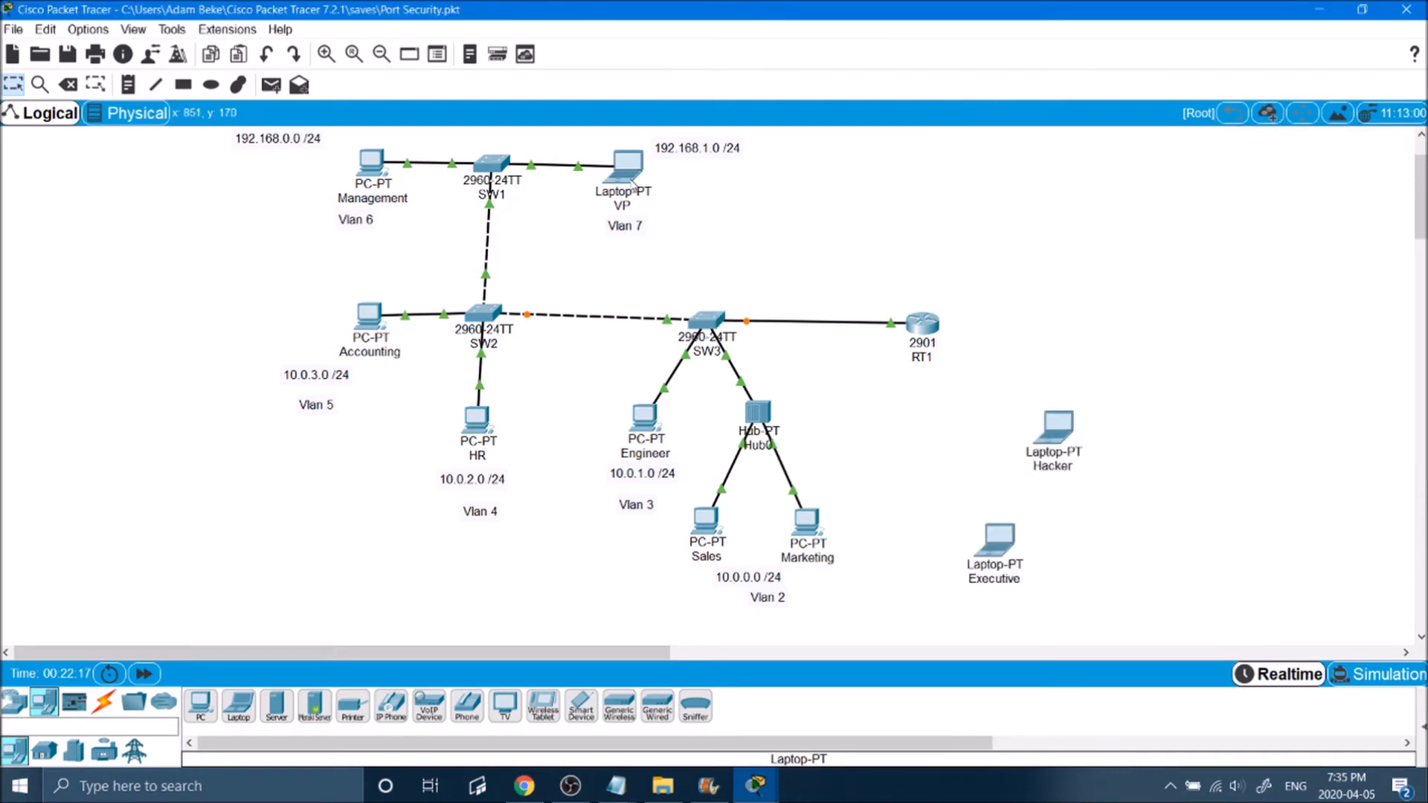
left_click(629, 167)
left_click(262, 210)
left_click(703, 323)
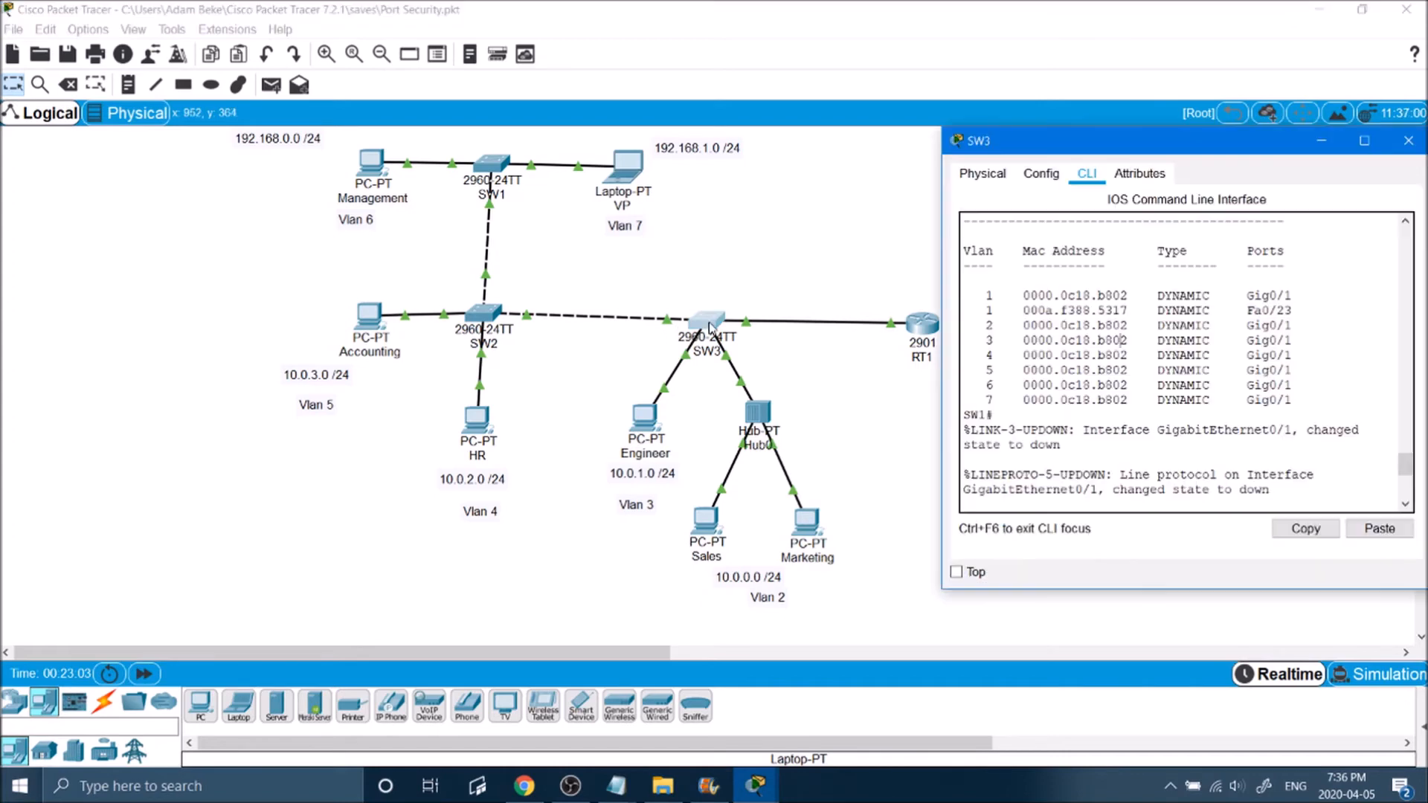
left_click_drag(1019, 304, 1264, 406)
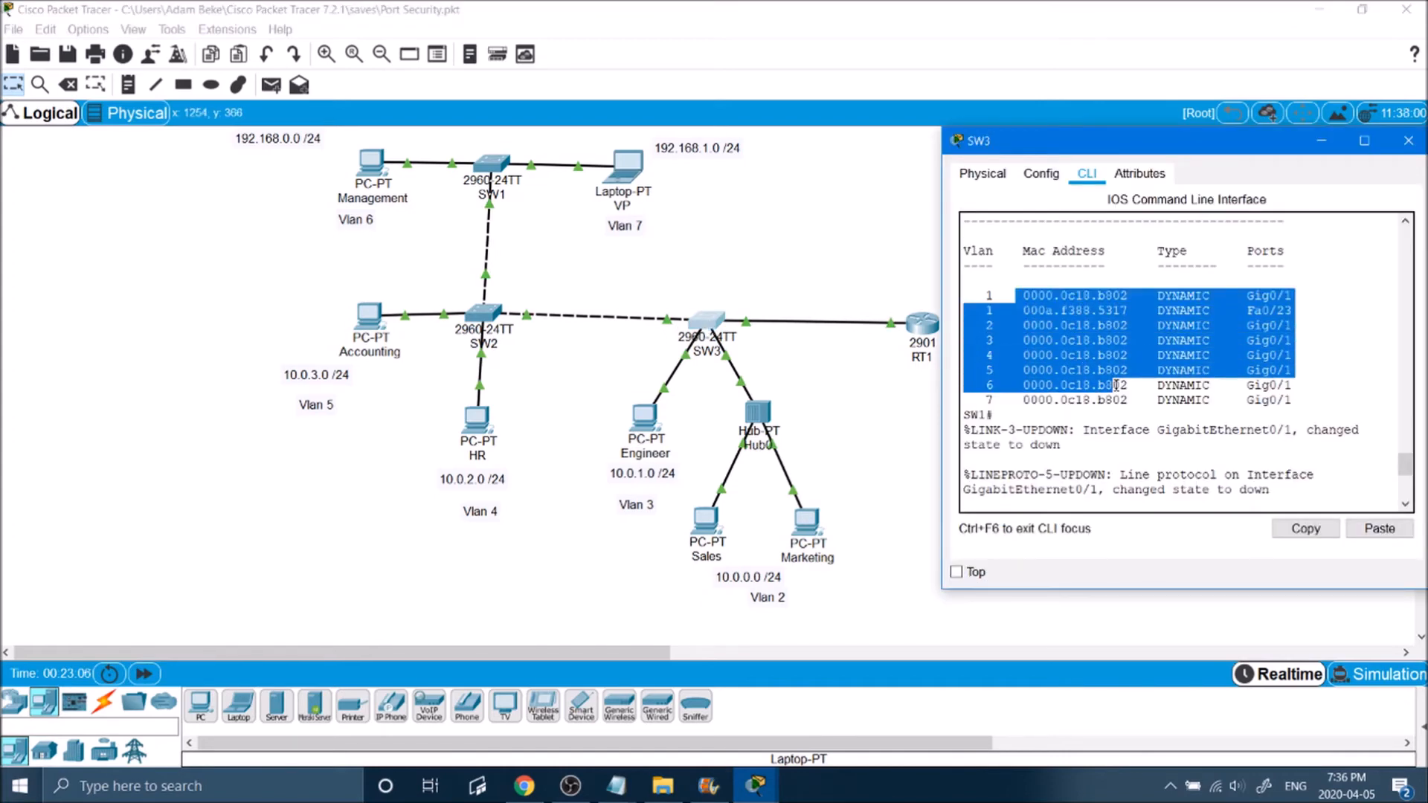
left_click_drag(1020, 281, 1156, 398)
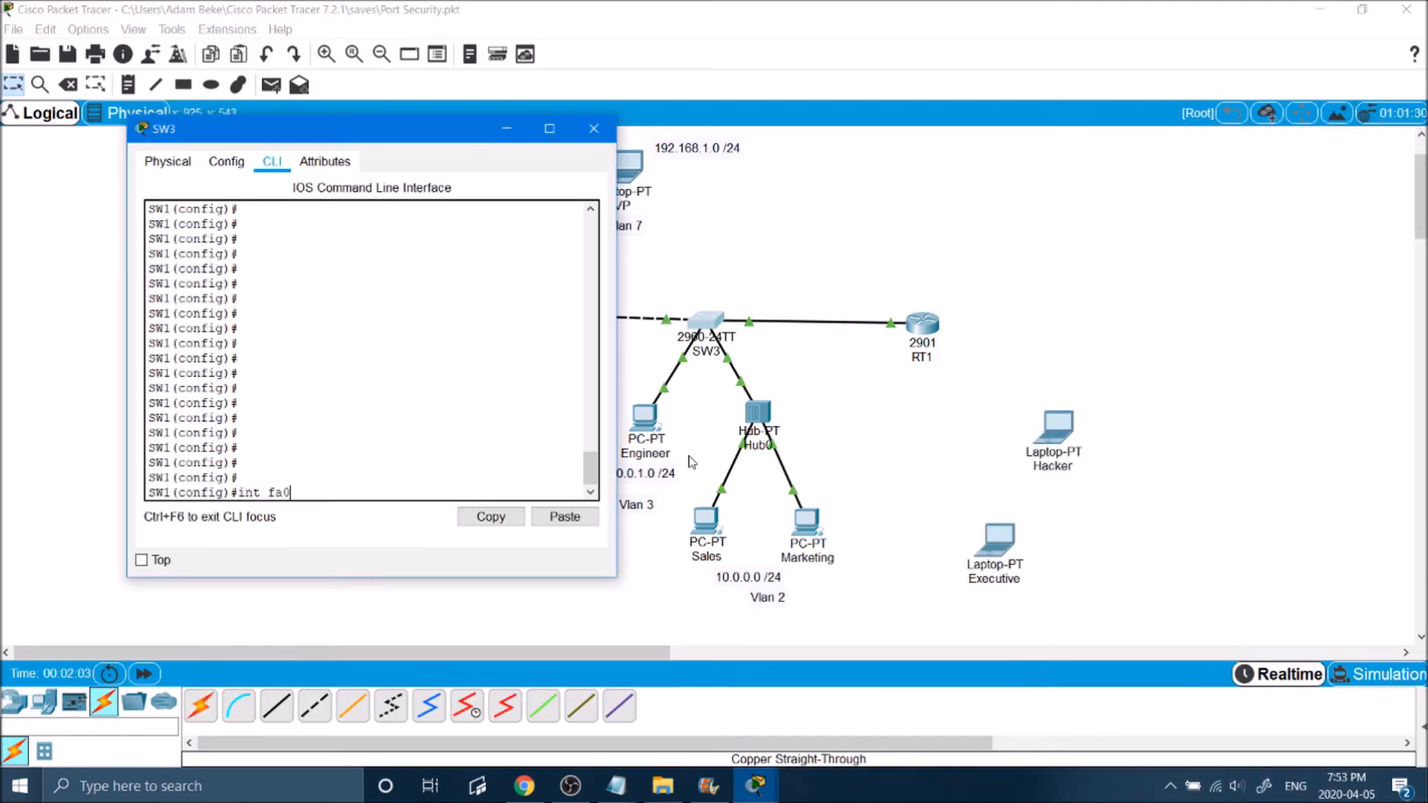
Step: Enter interface configuration for fa0/5 on SW3 and list the available switchport port-security options
key("Return")
type("swi")
key("Tab")
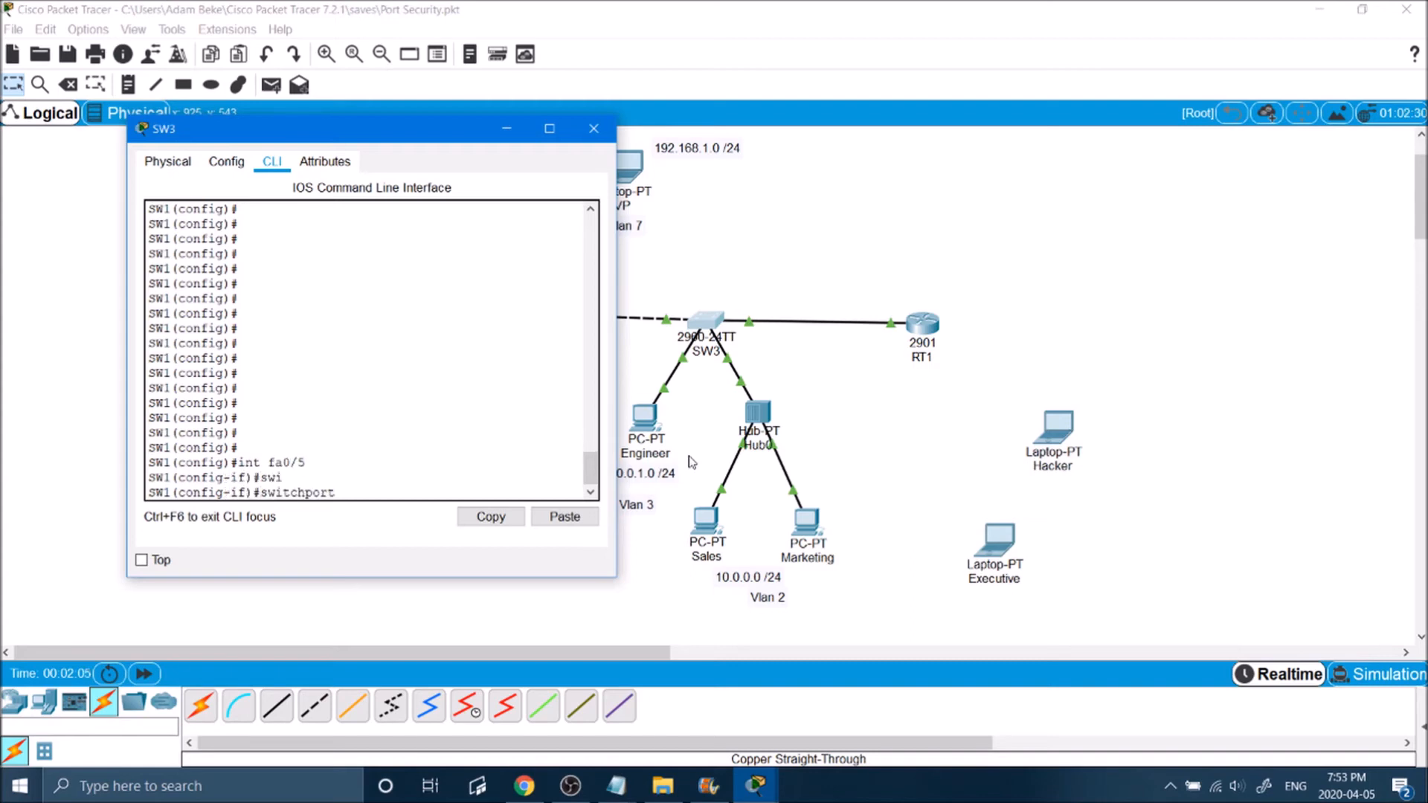
type("port")
key("Tab")
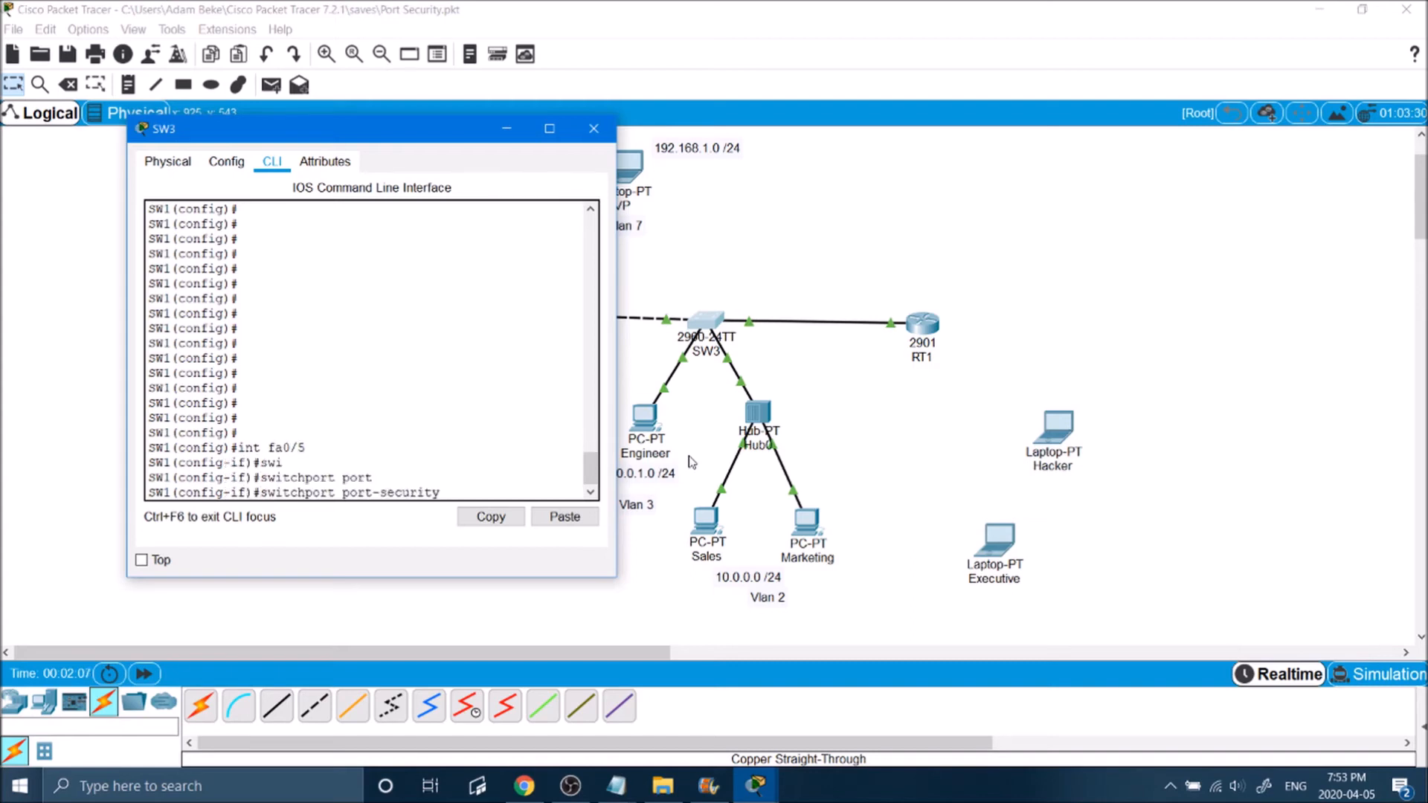
type("?")
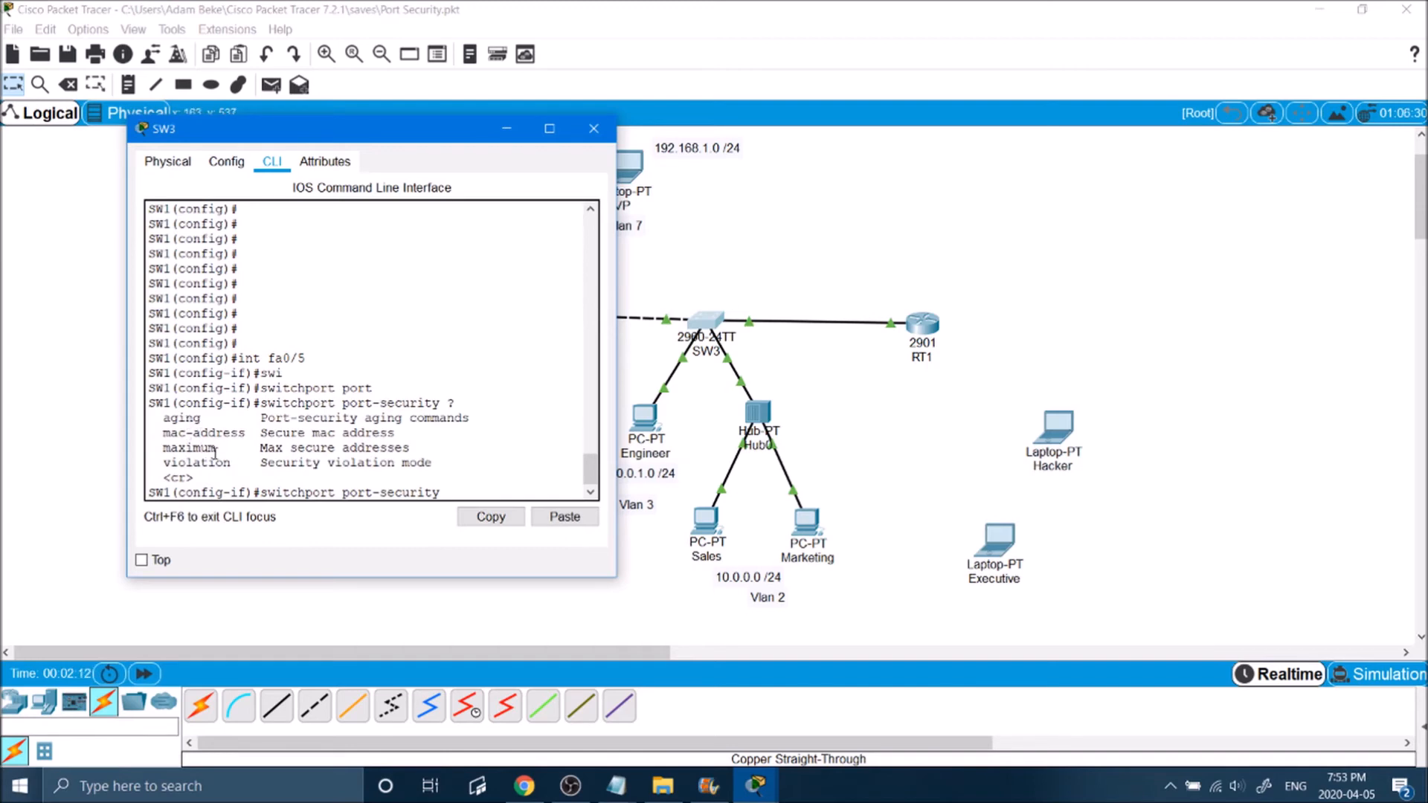
type("mac")
Step: List the options of switchport port-security mac-address and examine the H.H.H and sticky choices
key("Tab")
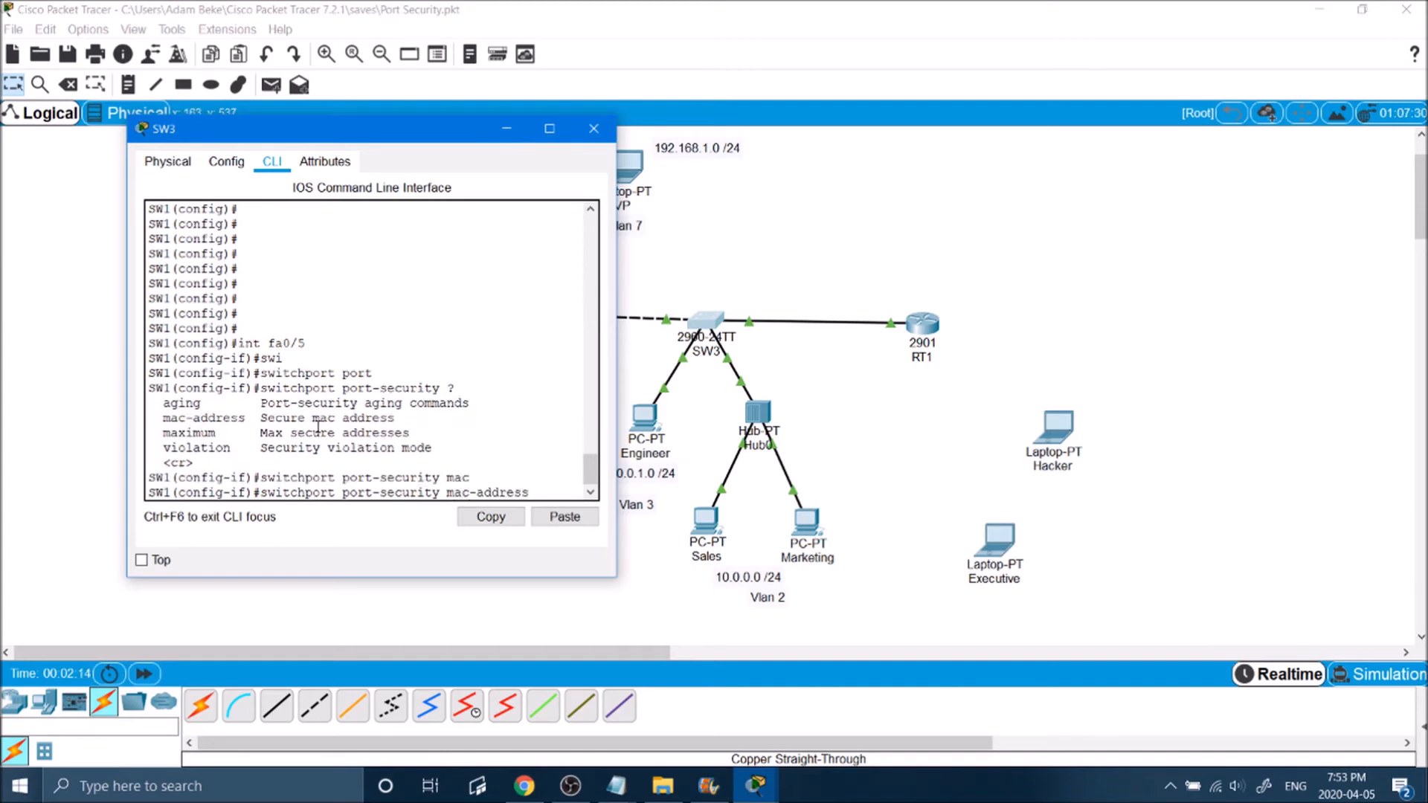
key("Return")
key("Up")
type("?")
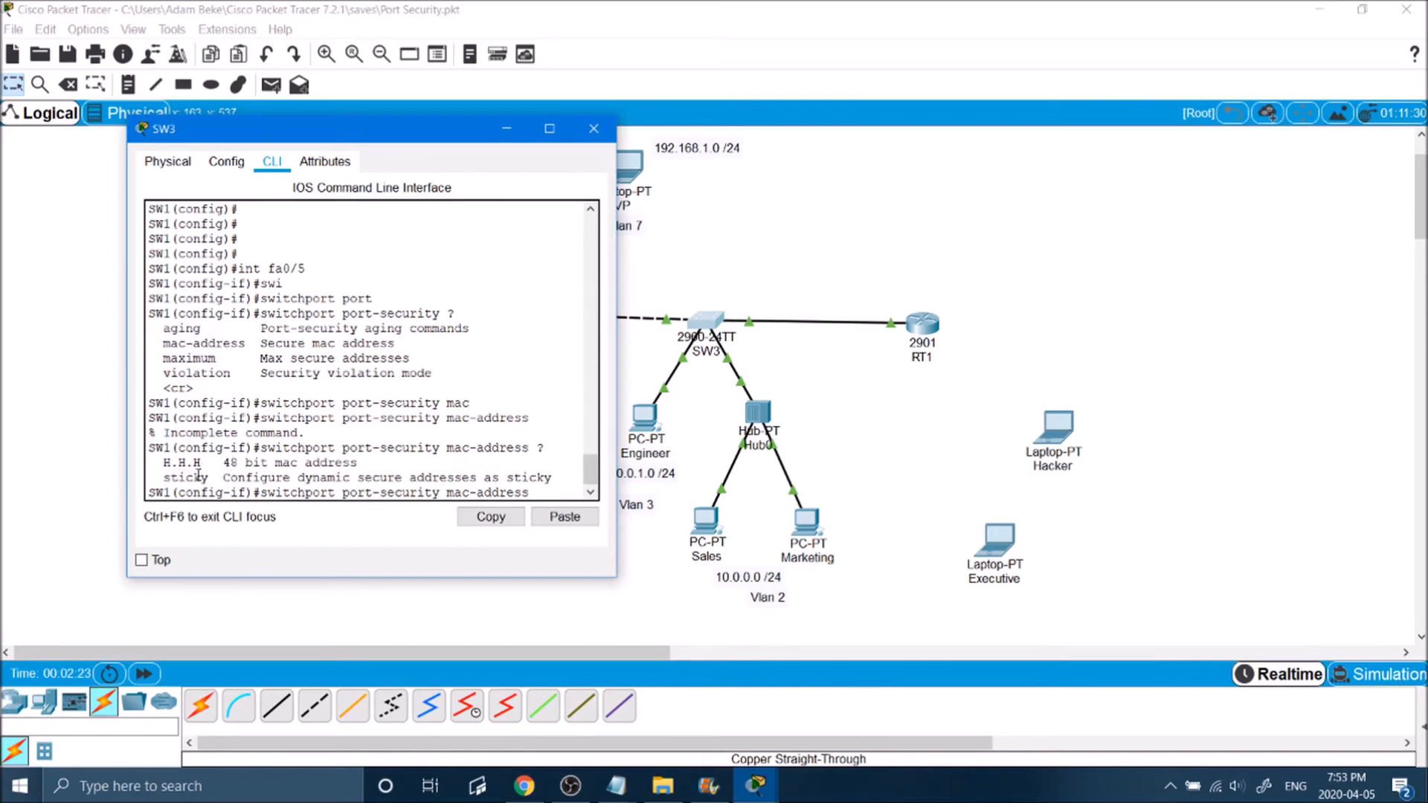
left_click_drag(209, 463, 157, 462)
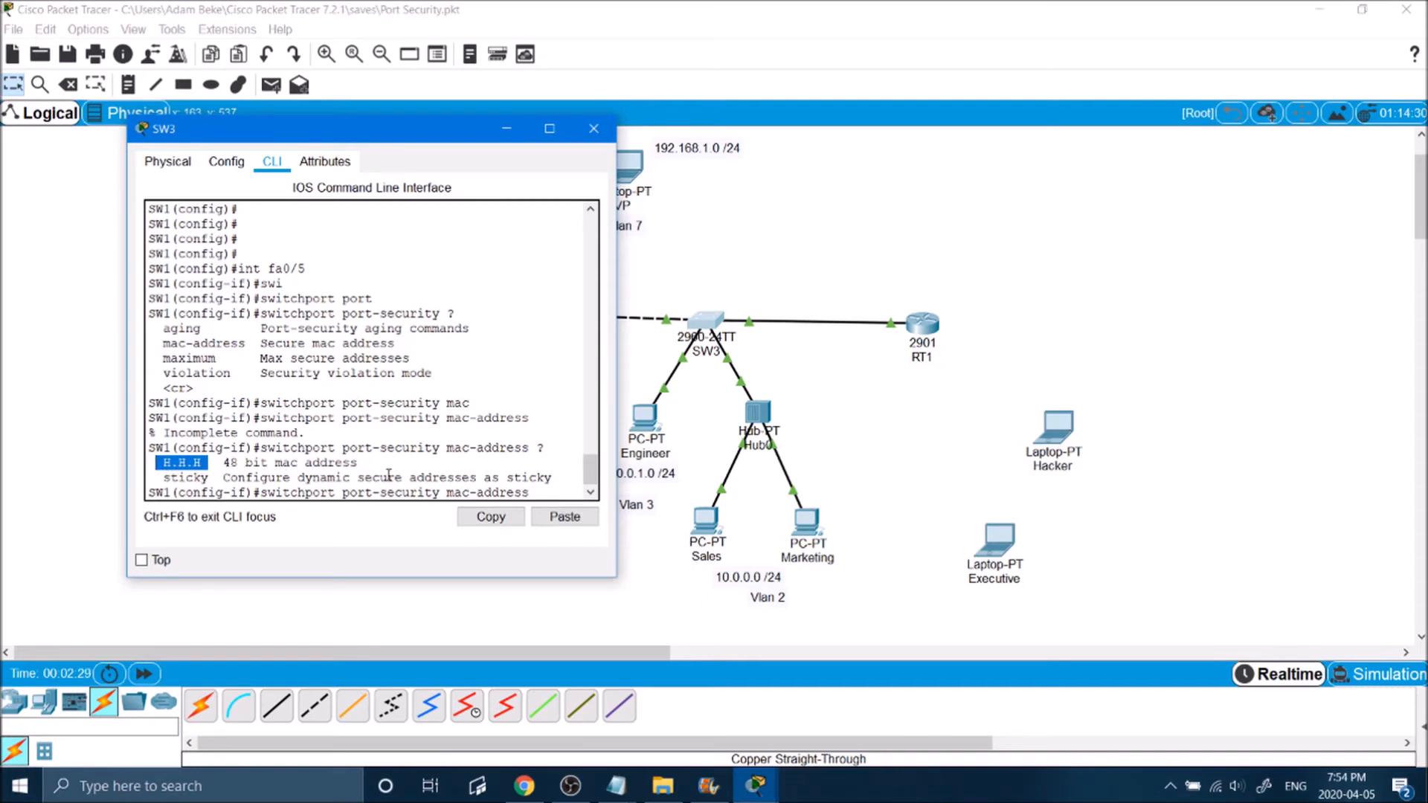
left_click_drag(221, 478, 164, 477)
left_click(209, 463)
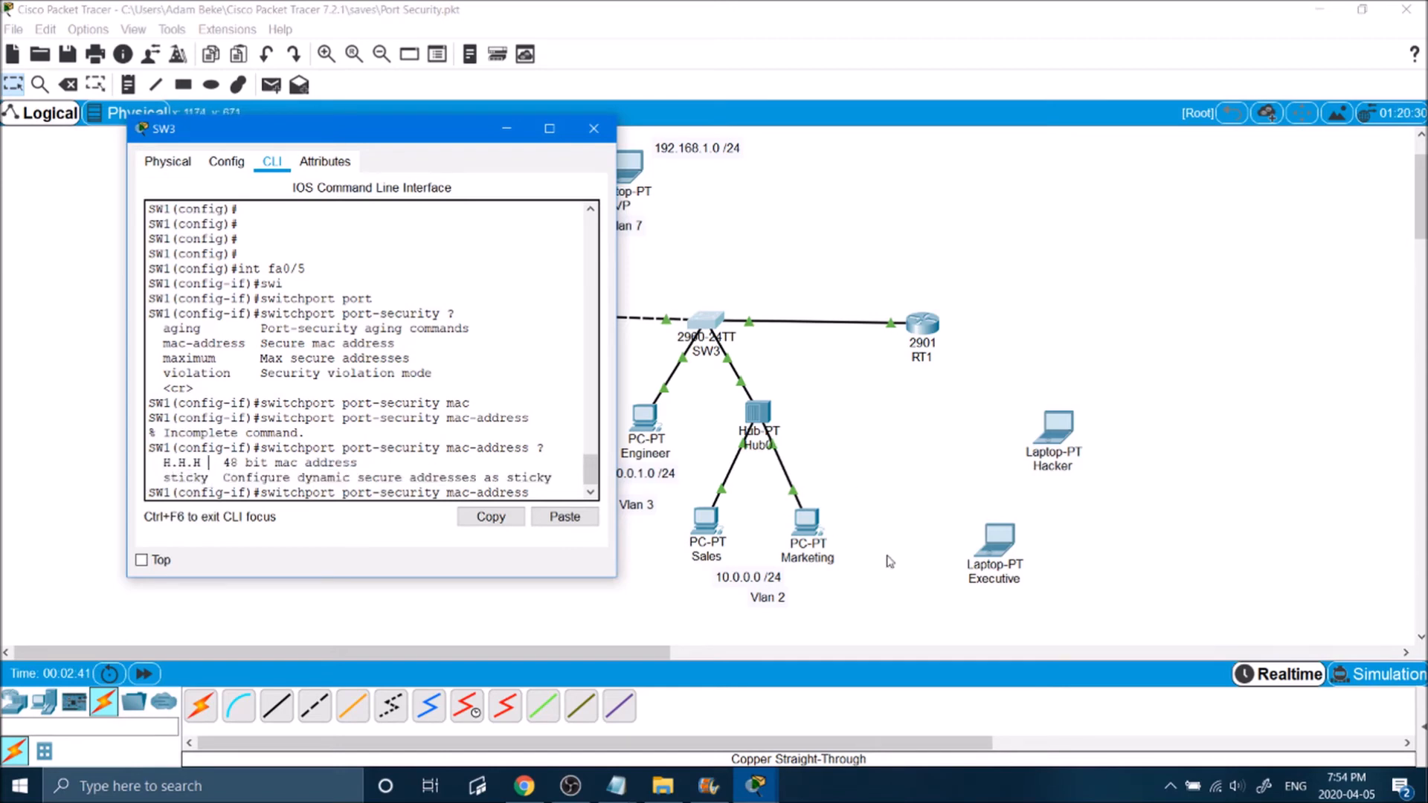
Step: Run ipconfig /all in the Executive laptop's Command Prompt and examine its physical address
left_click(981, 564)
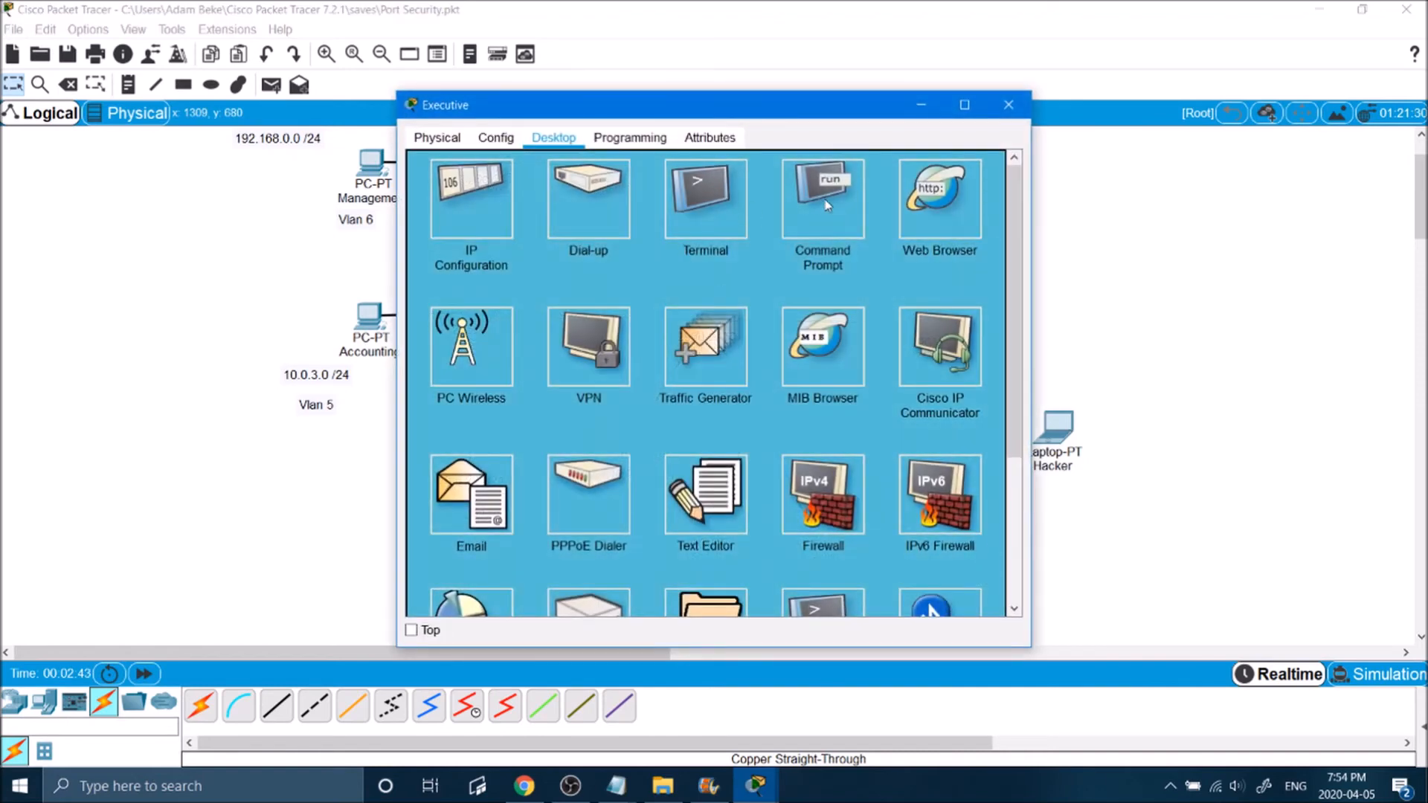
left_click(824, 201)
left_click_drag(831, 102, 553, 91)
type("ipconfig /all")
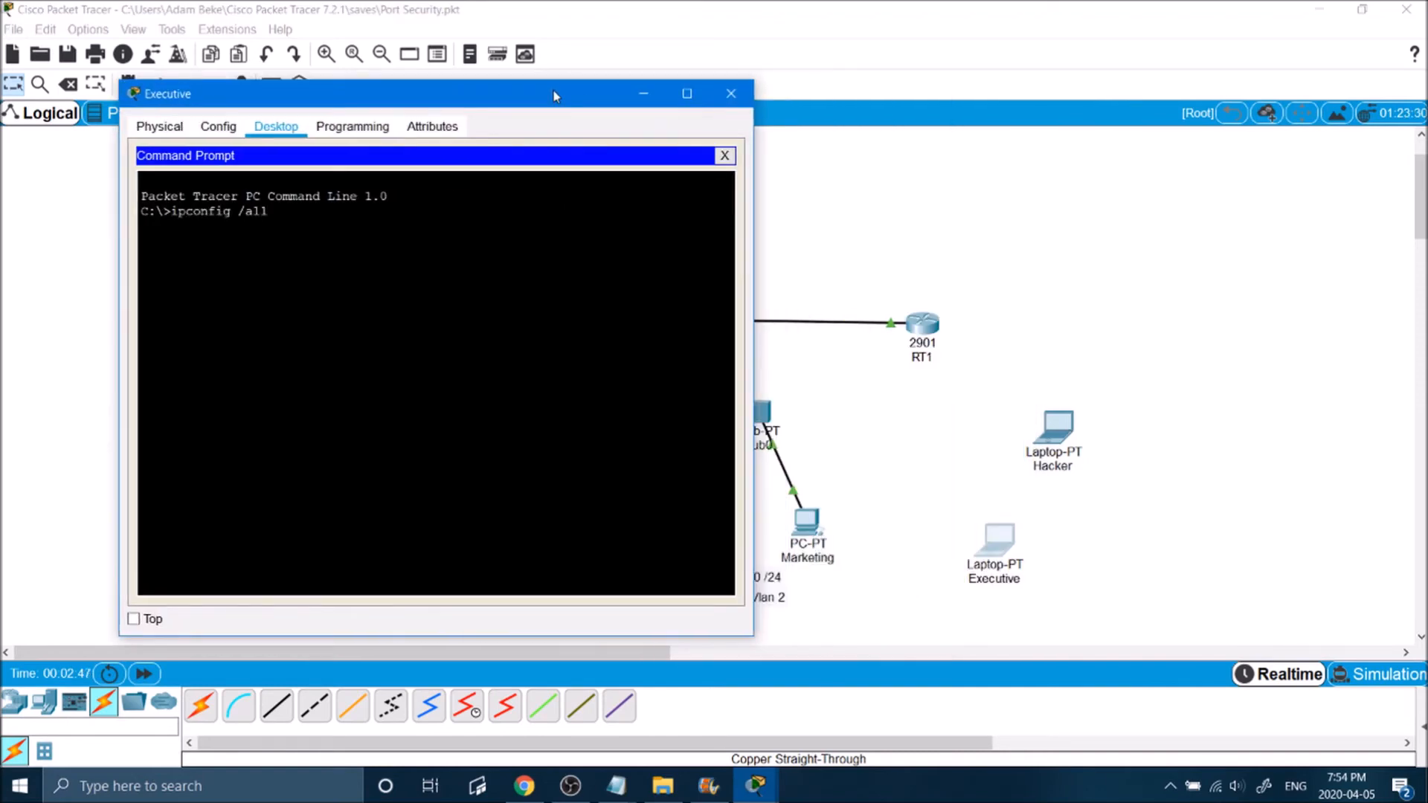
key("Return")
left_click_drag(522, 465, 417, 465)
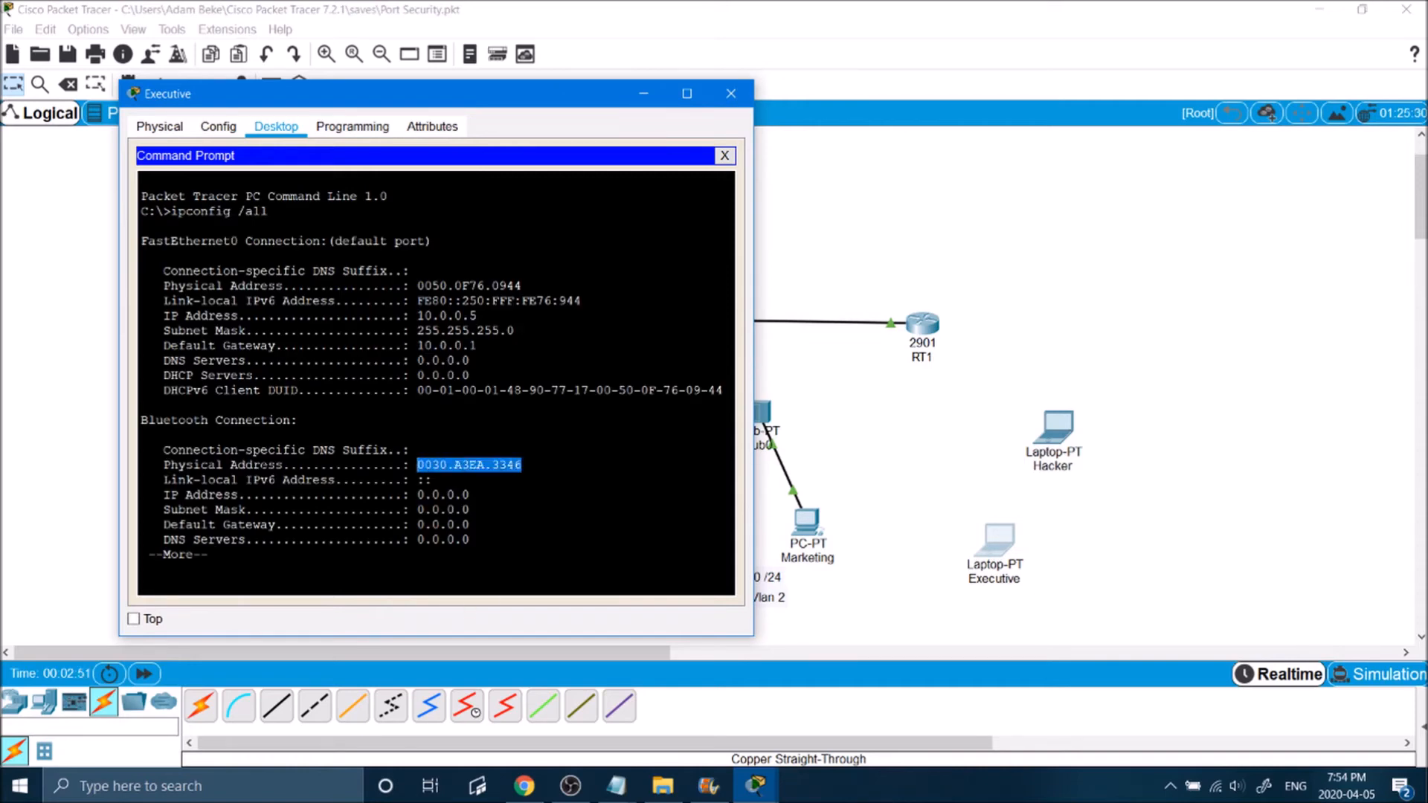
left_click(811, 418)
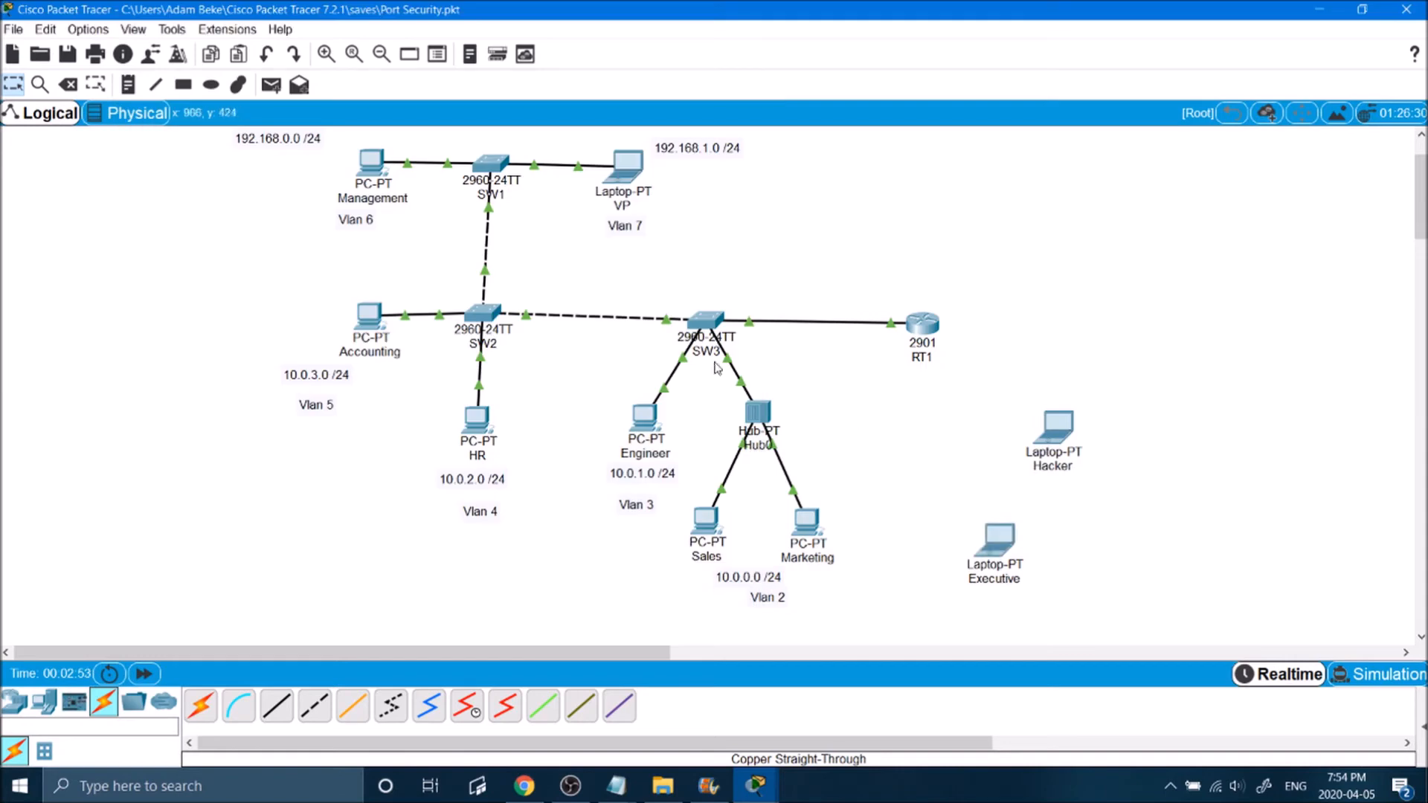
Step: Enable sticky MAC address learning on SW3's fa0/5 with switchport port-security mac-address sticky
left_click(704, 325)
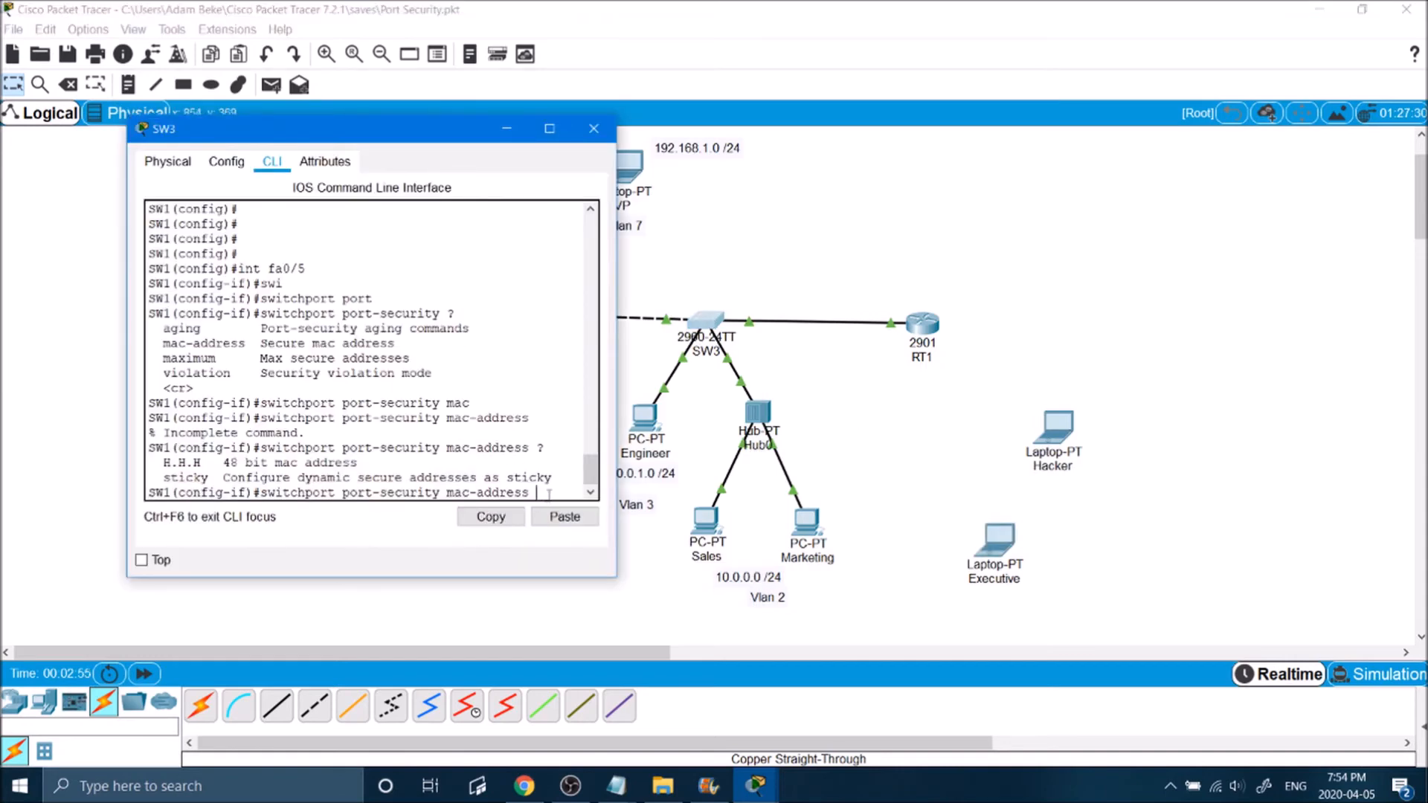
type("icky")
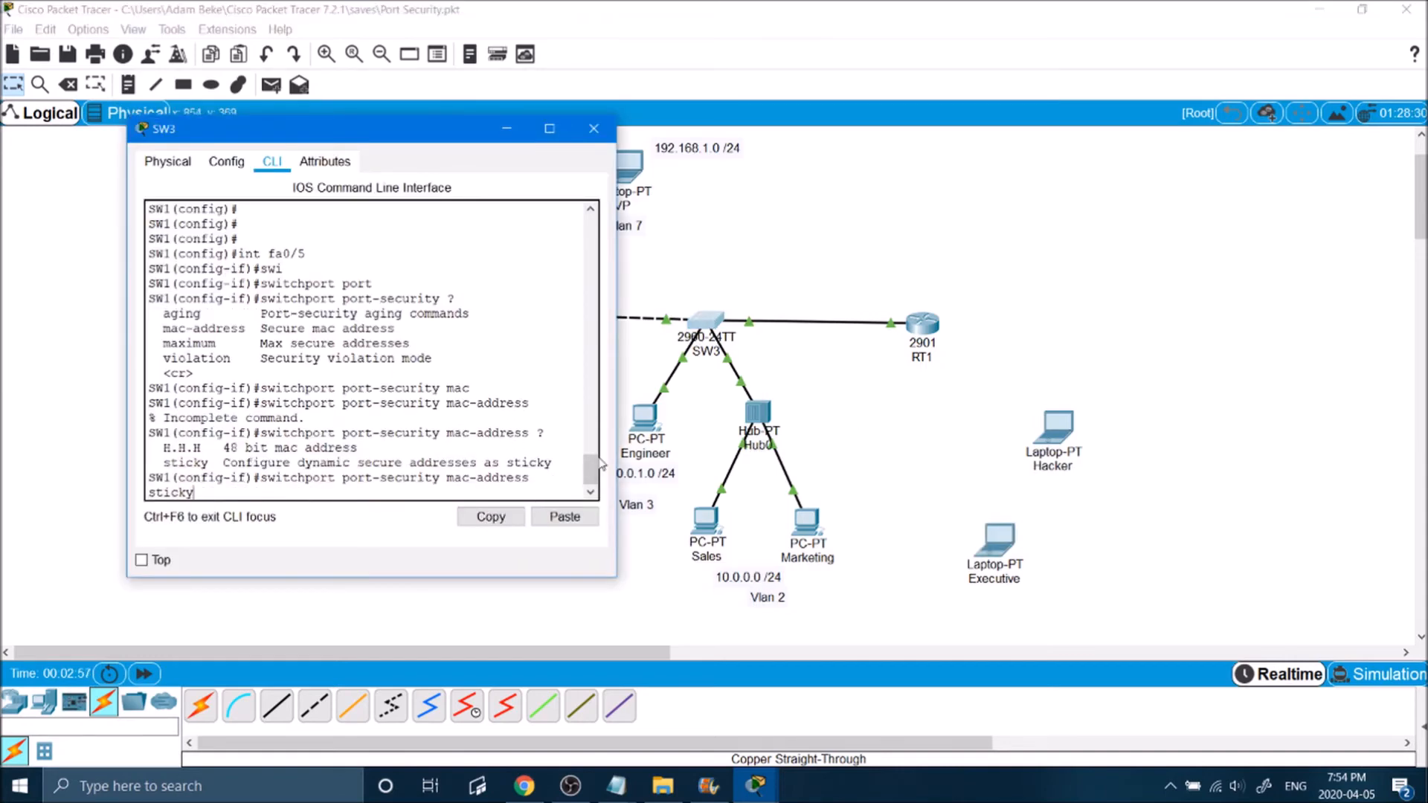
key("Return")
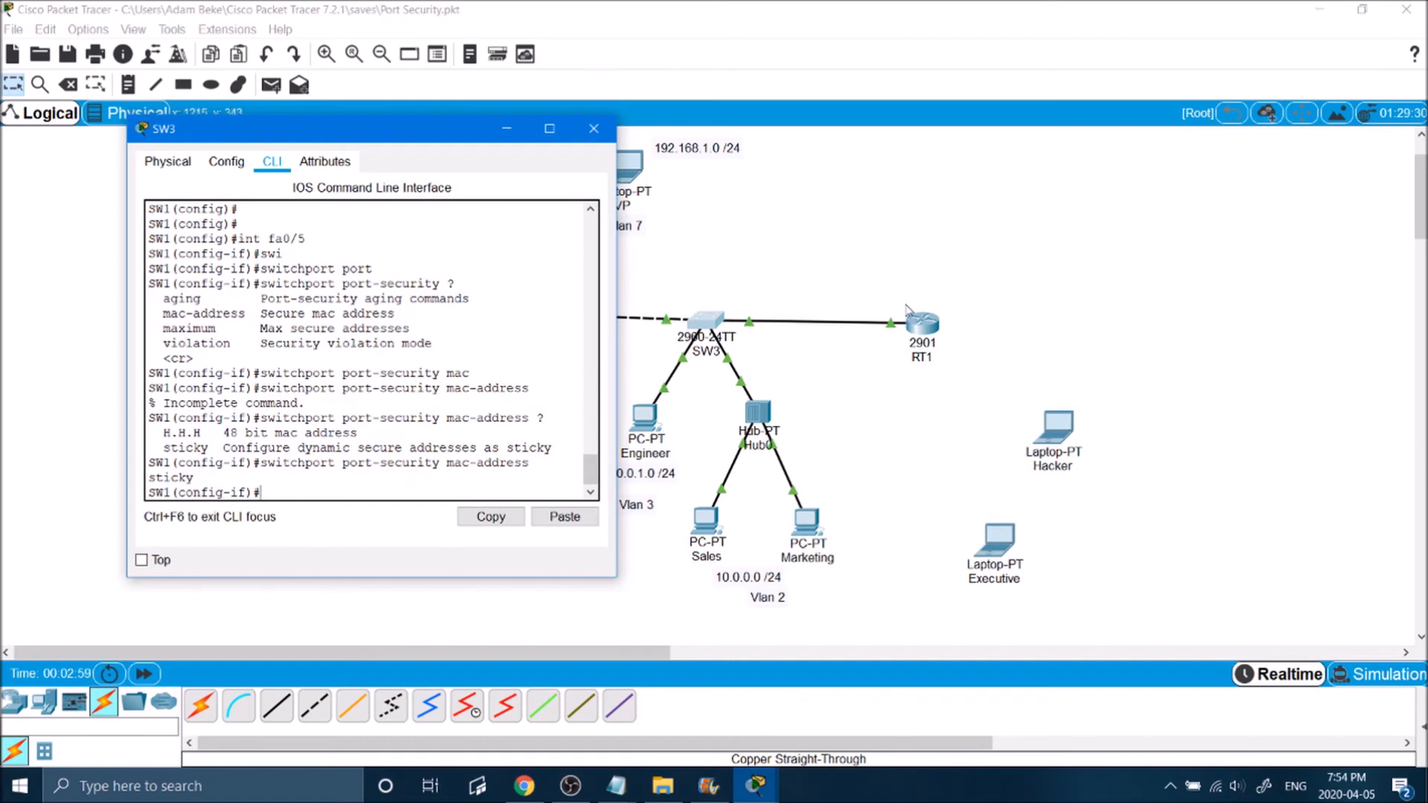
Step: Connect the Executive laptop's FastEthernet0 to SW3's FastEthernet0/5 with a copper straight-through cable
left_click(942, 220)
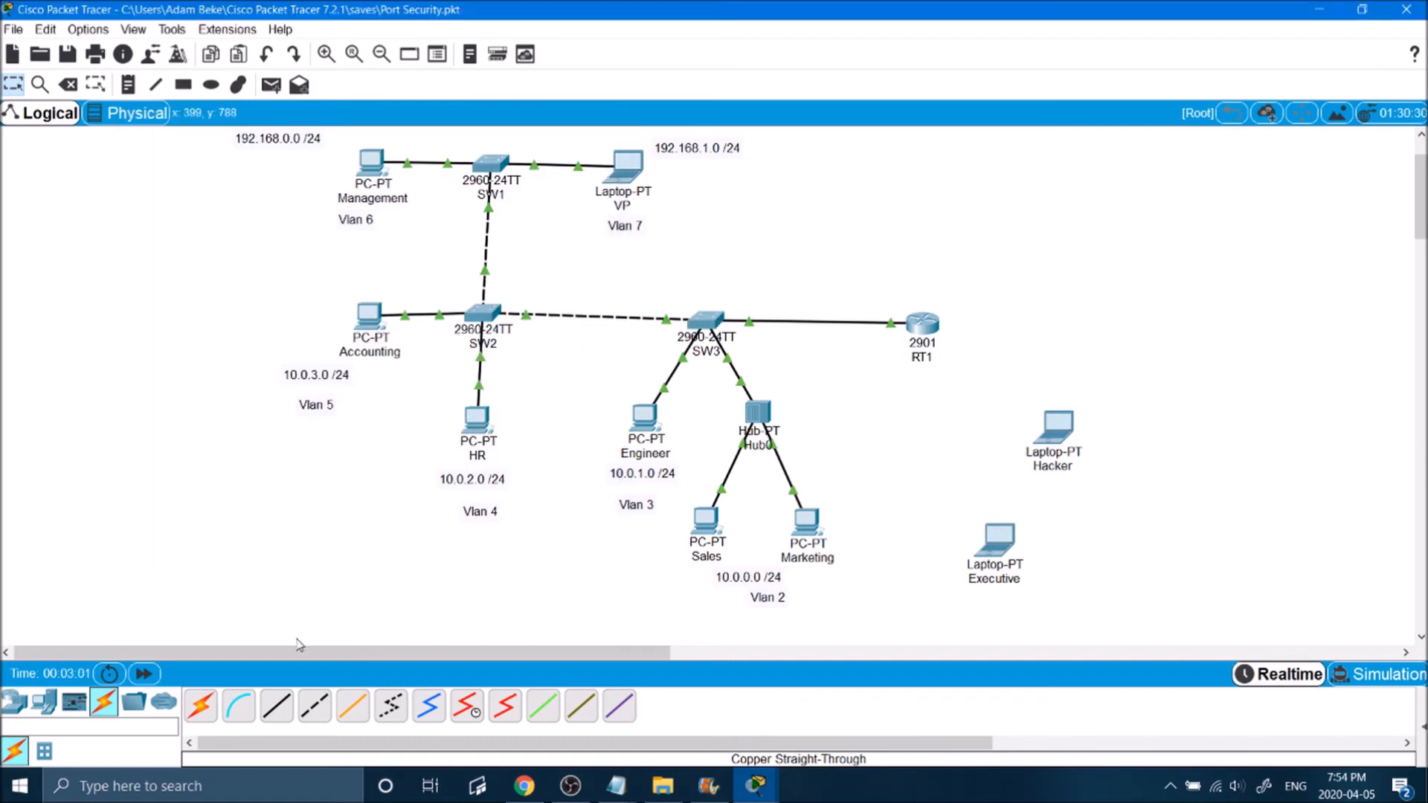
left_click(276, 705)
left_click(995, 543)
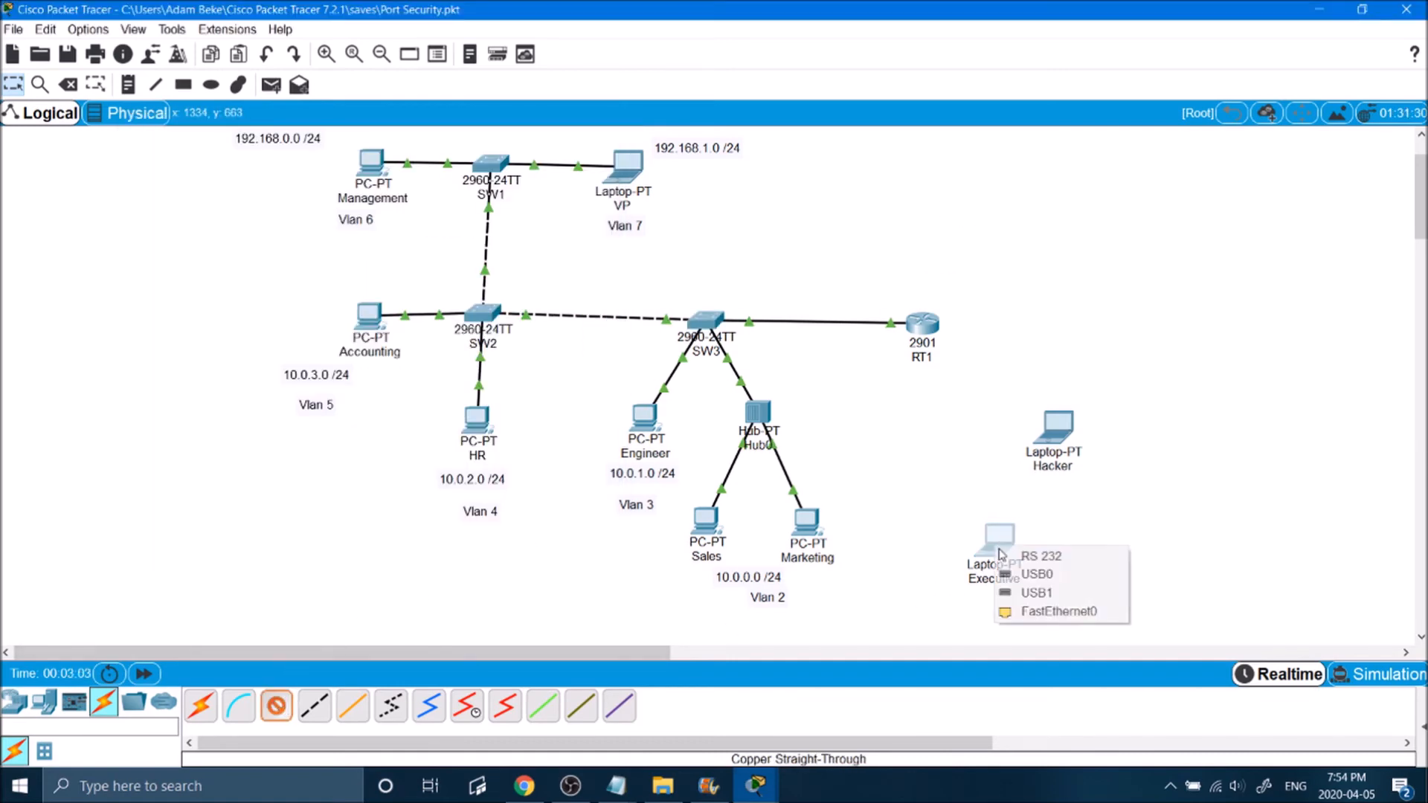
left_click(1041, 616)
left_click(707, 320)
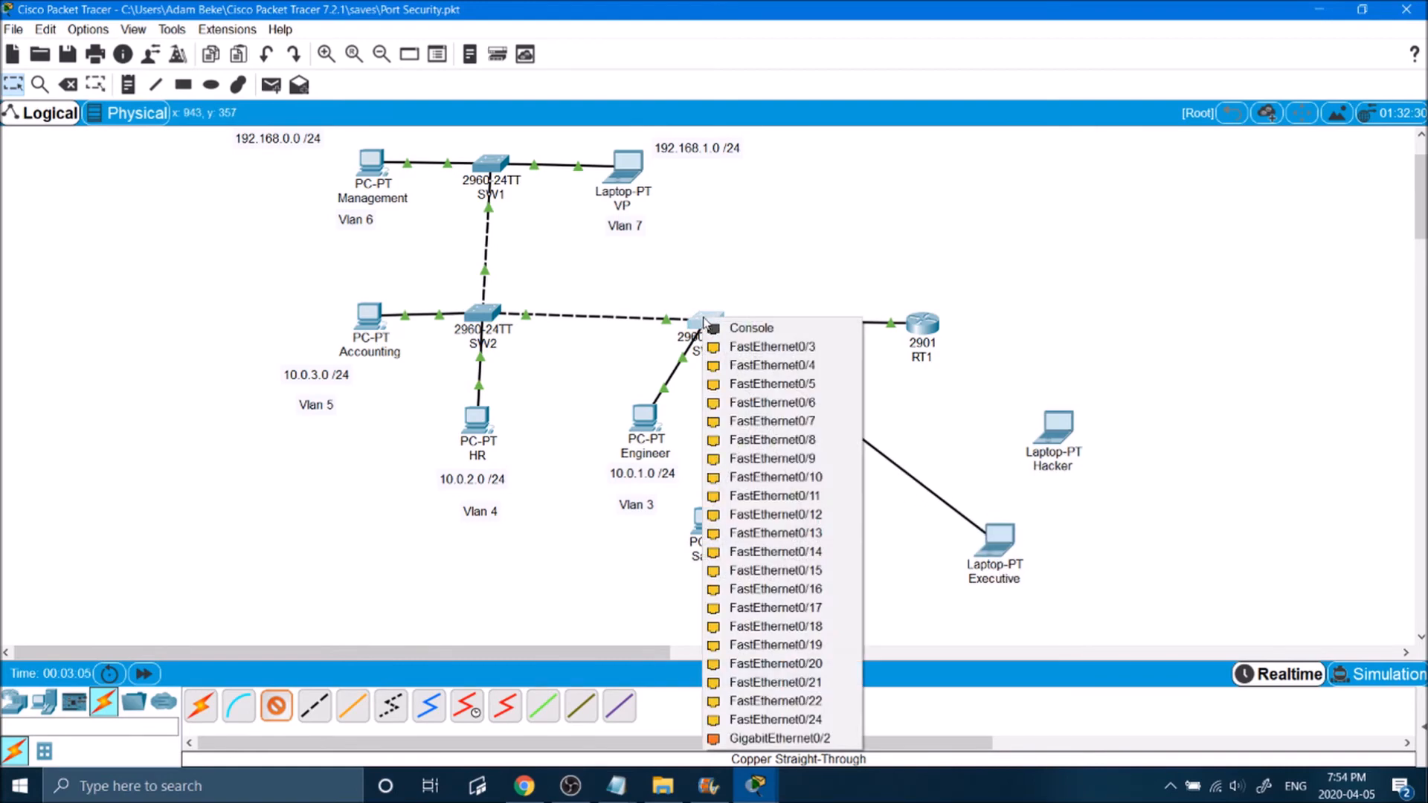
left_click(743, 404)
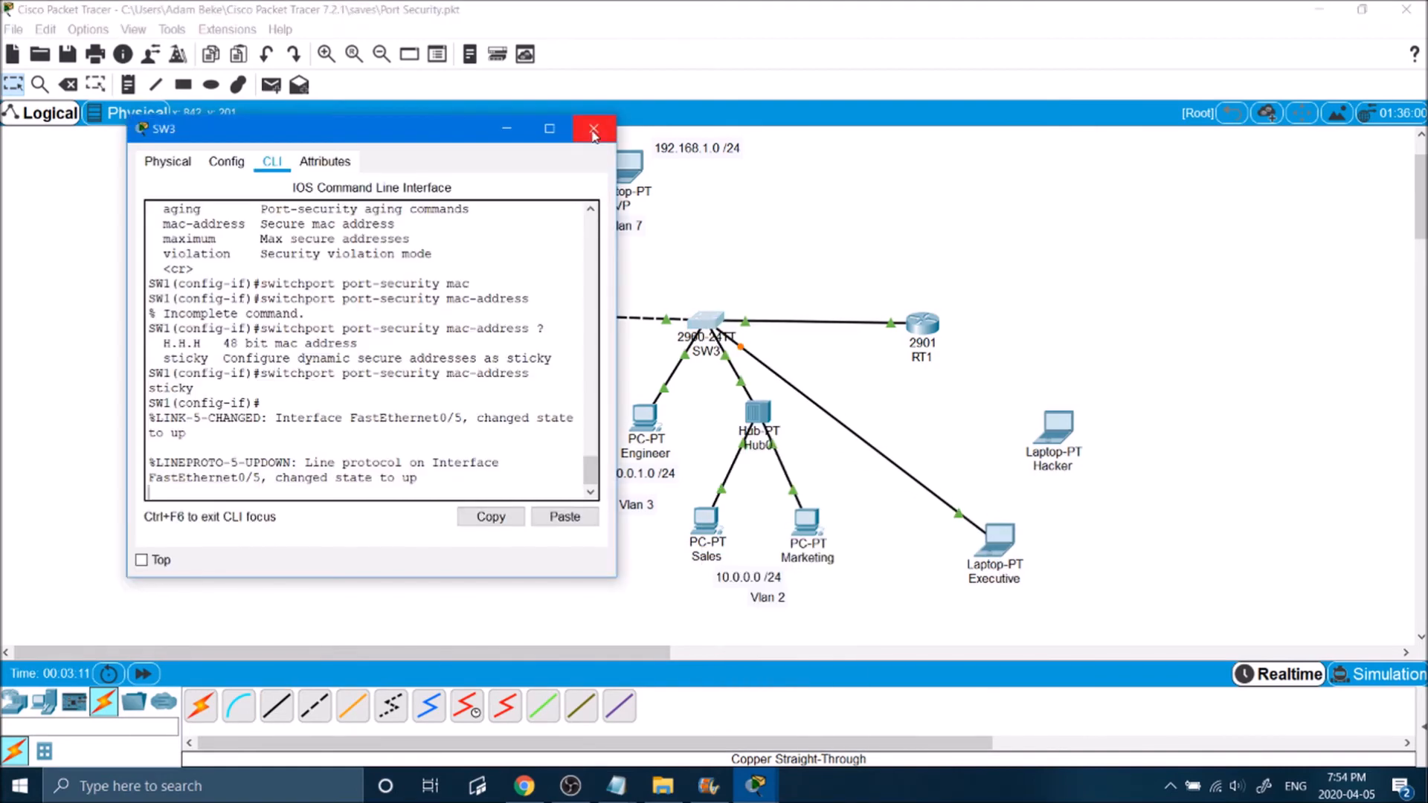
Step: Close SW3's window and ping 10.0.0.50 from the Executive laptop's Command Prompt
left_click(593, 133)
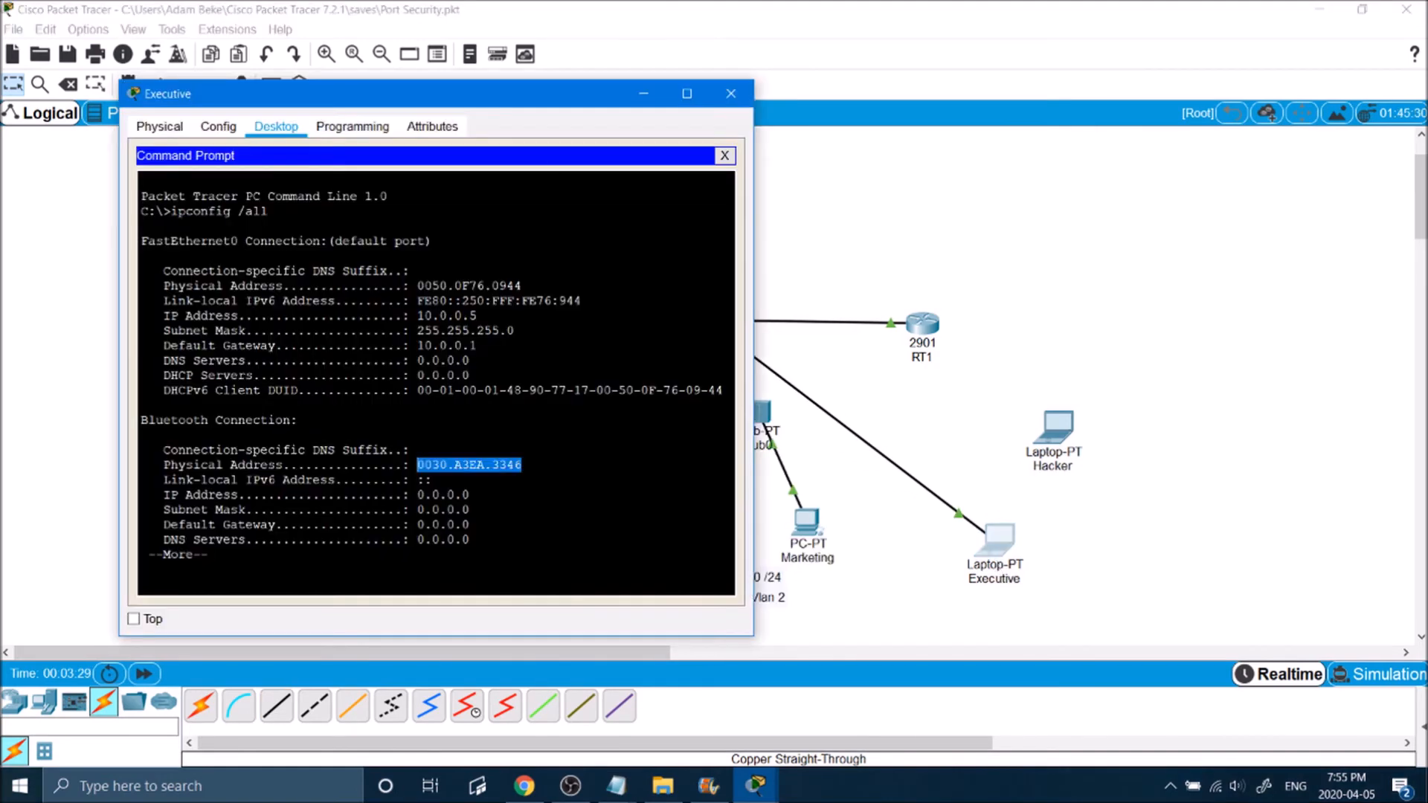
left_click_drag(505, 97, 399, 97)
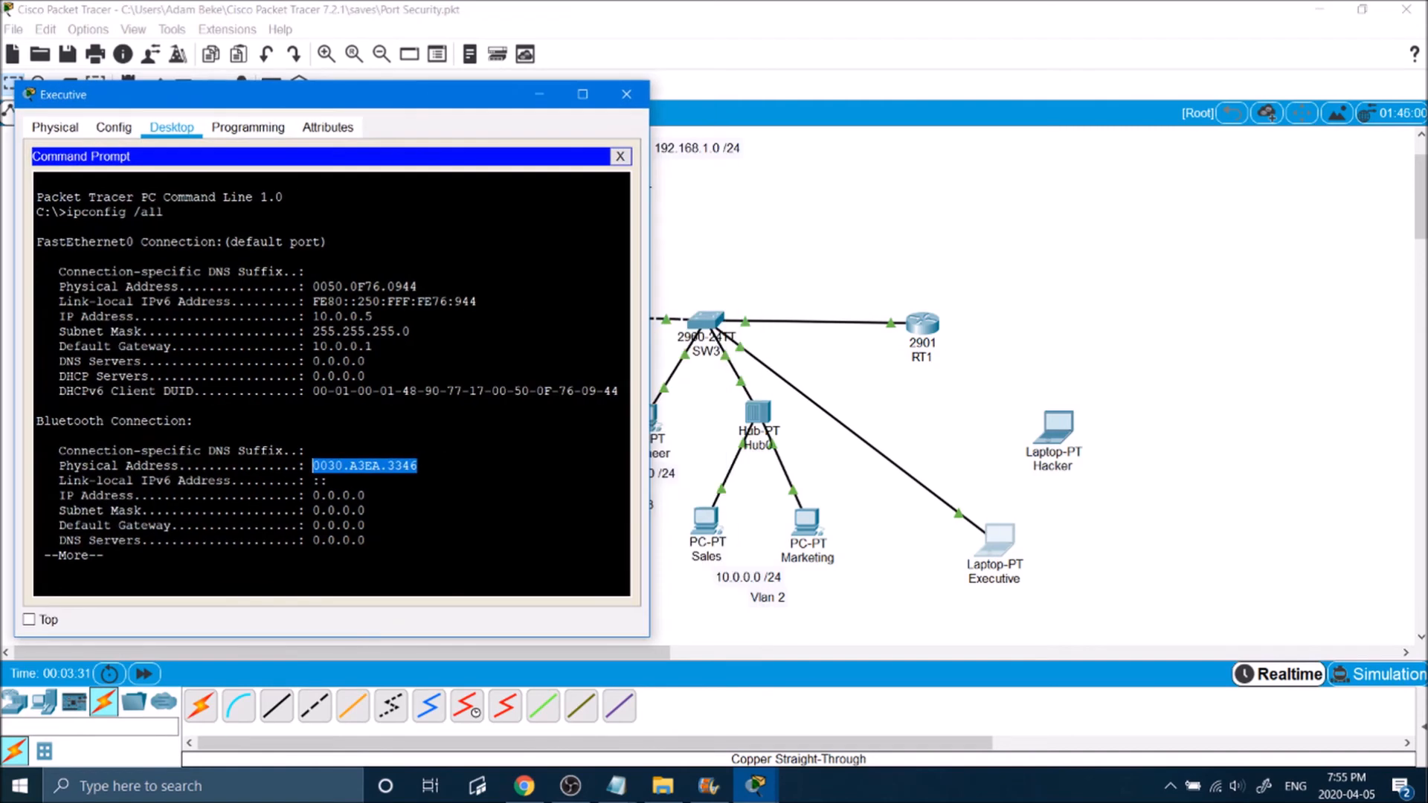
key("space")
type("pin")
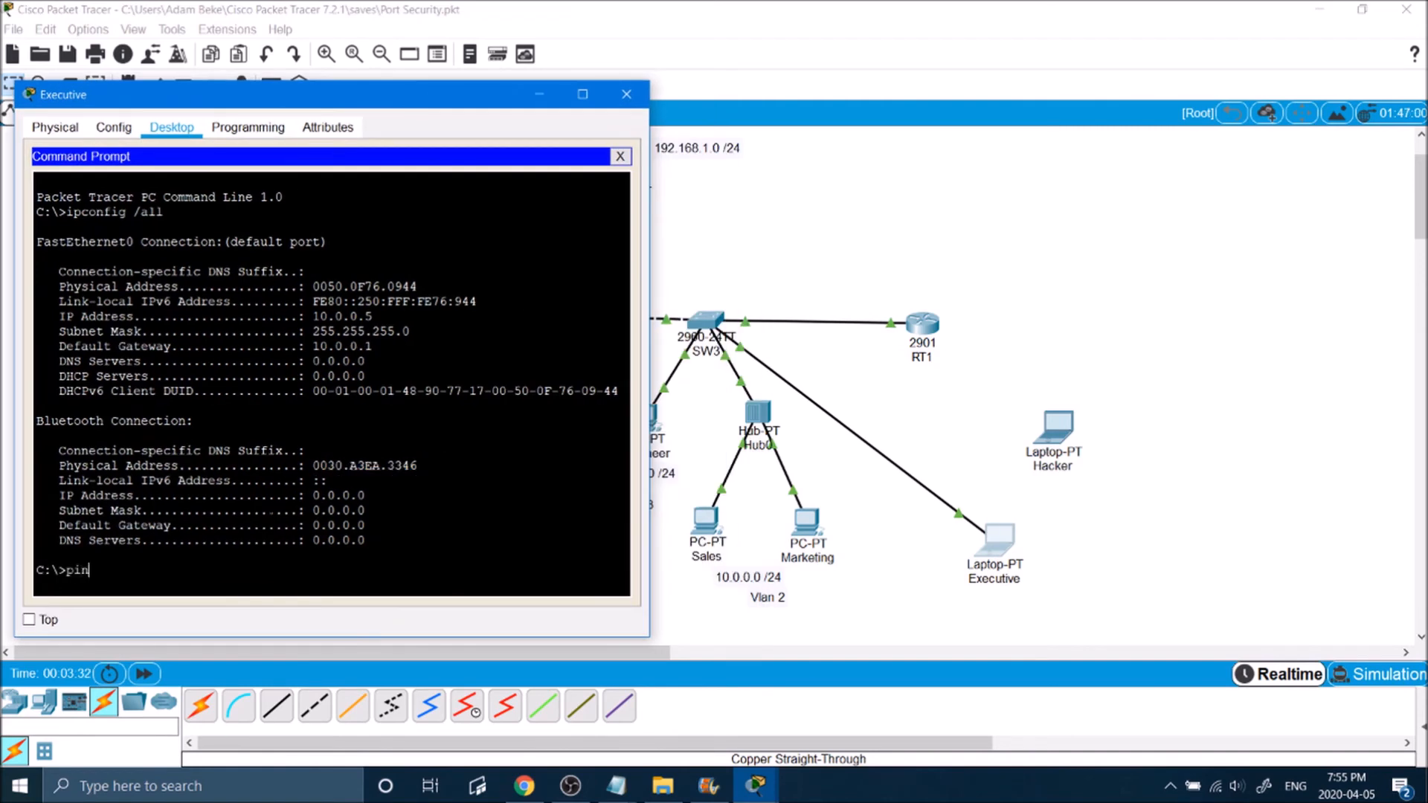
type("g 10.0.0.50")
key("Return")
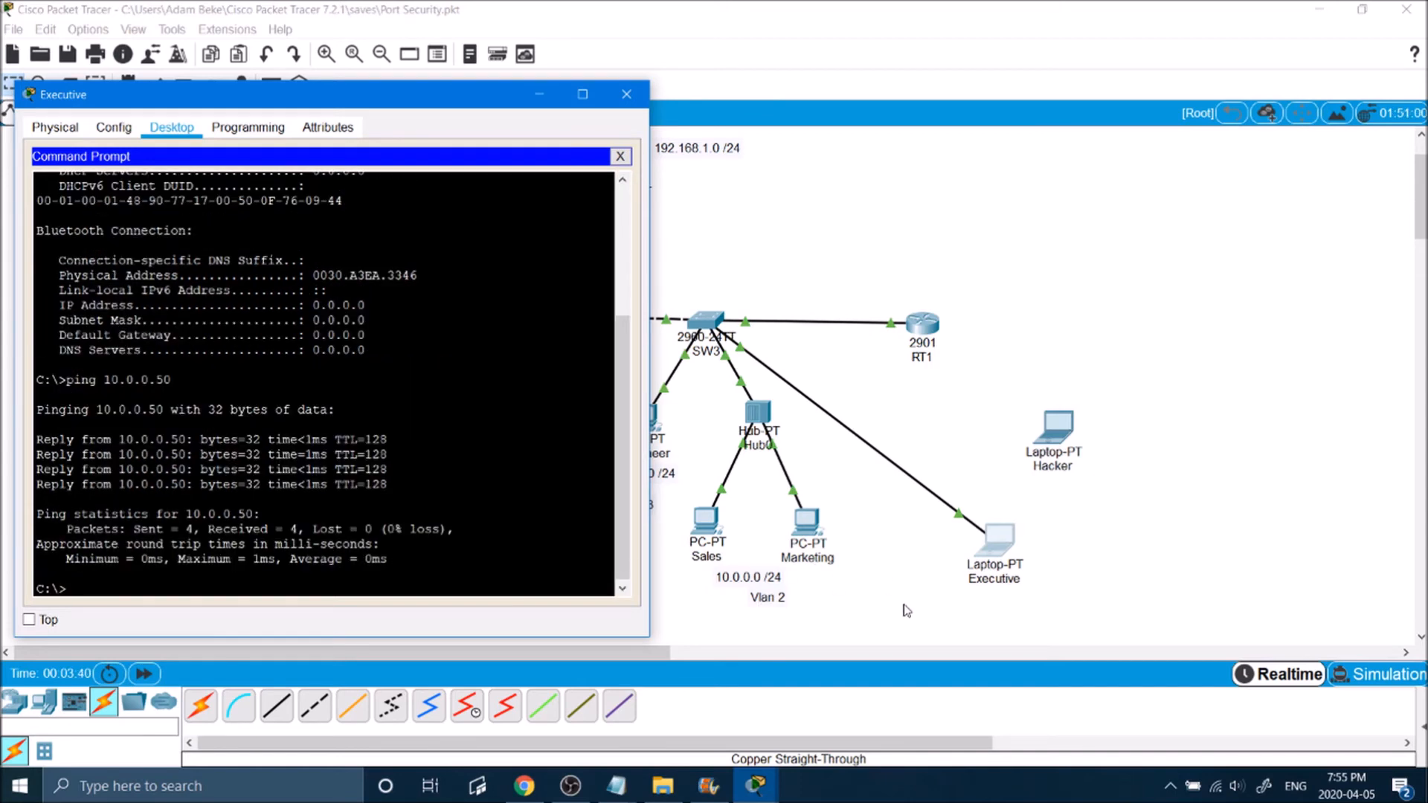
left_click(726, 556)
Step: Leave configuration mode on SW3 and display FastEthernet0/5's security status with sh port-security int fa0/5
left_click(706, 321)
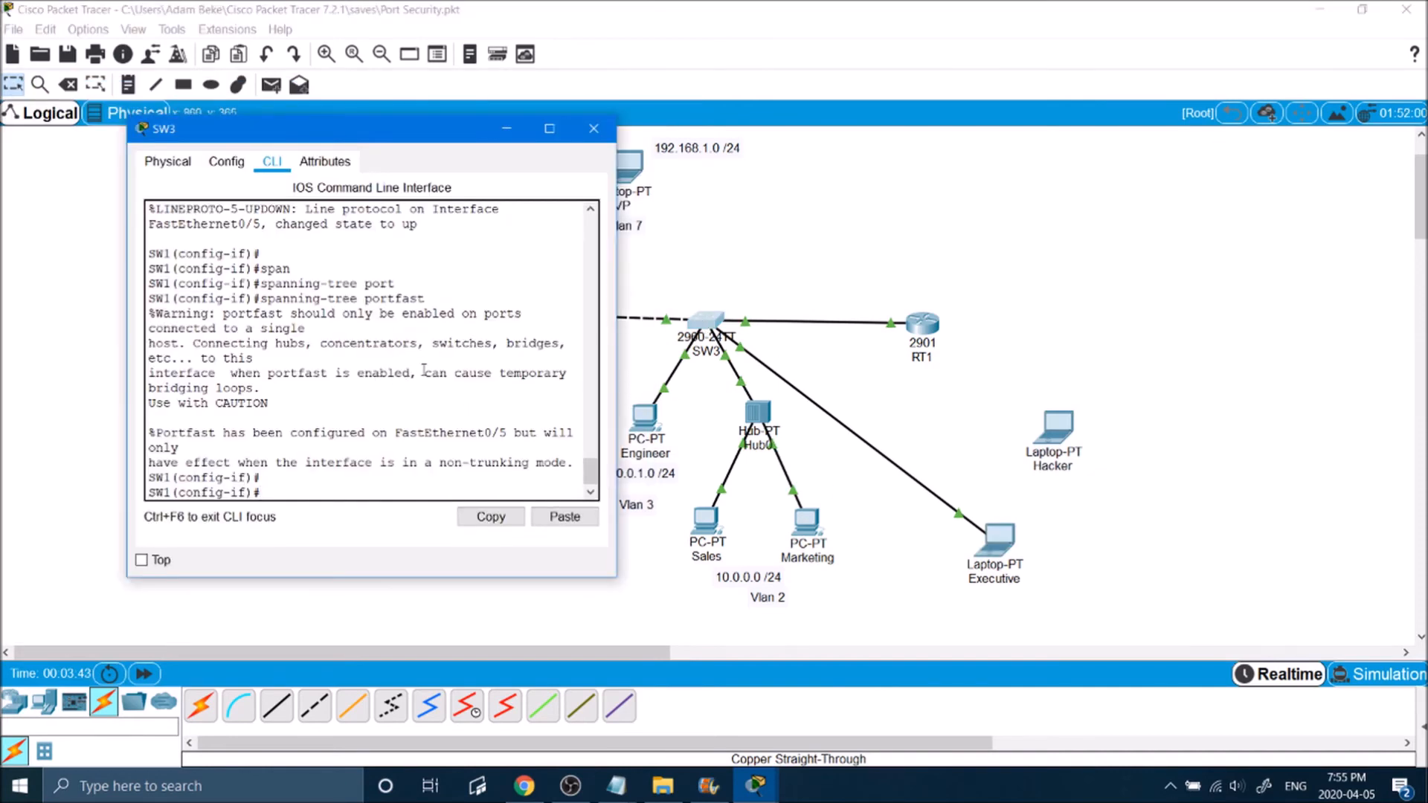
type("exi")
key("Return")
type("exit")
key("Return")
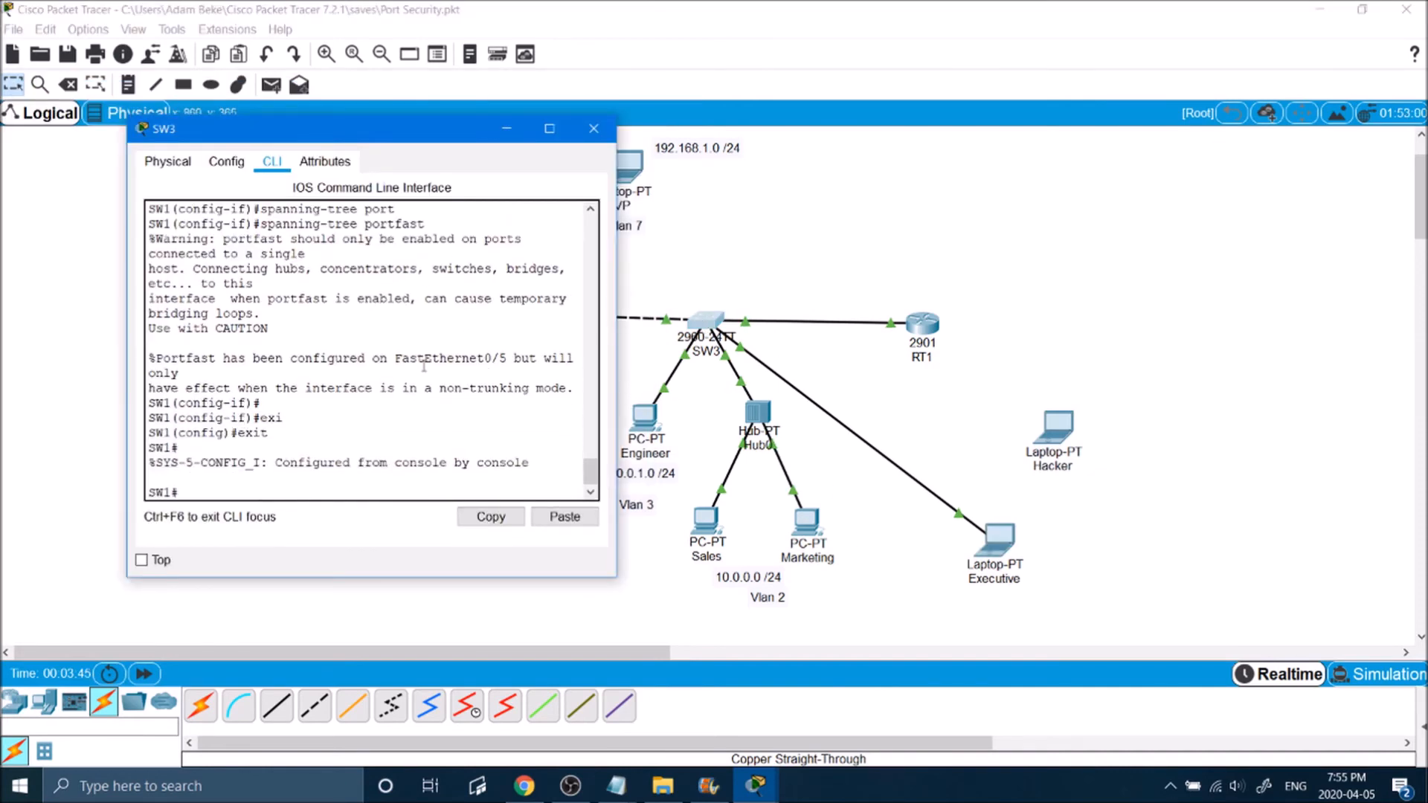
type("sh in")
type("t")
key("Tab")
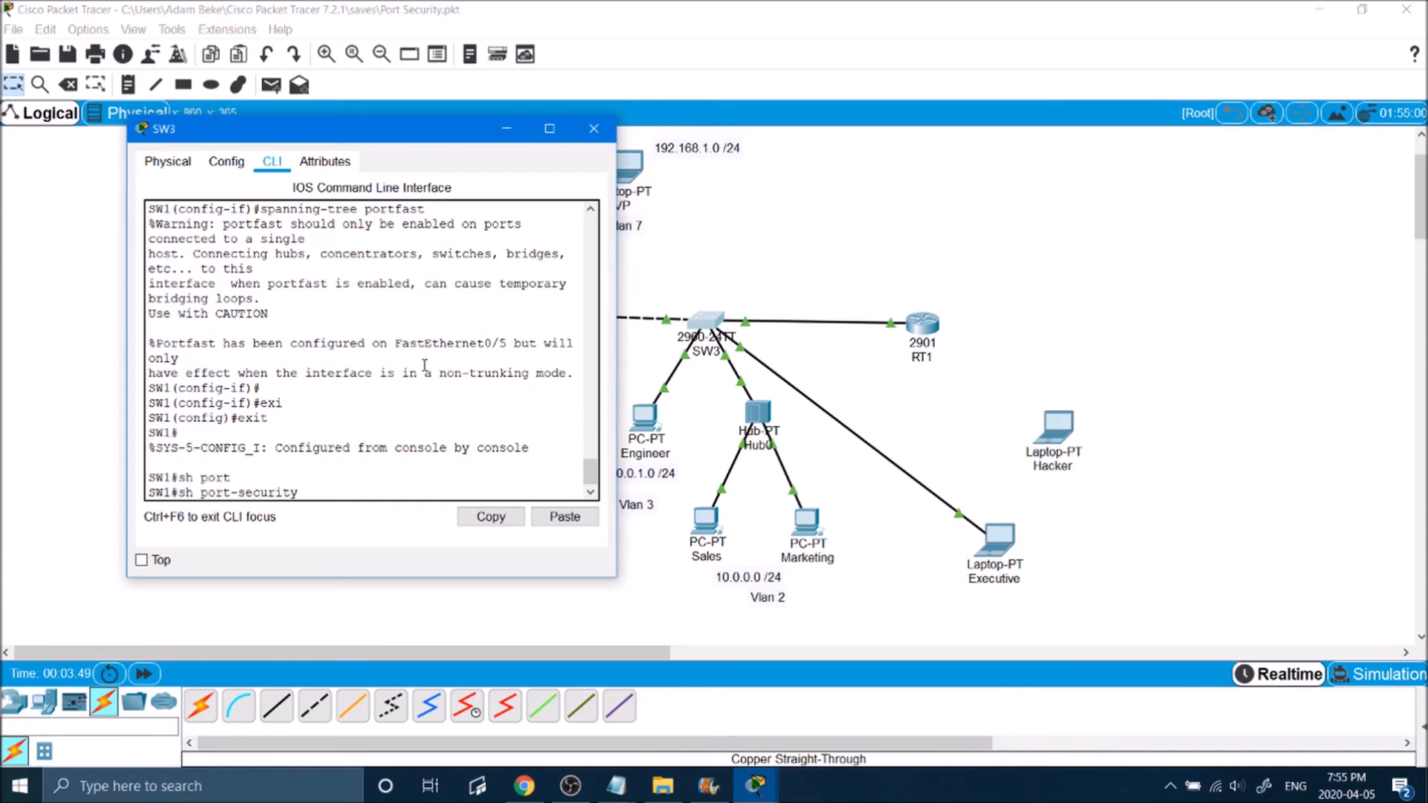
type("int fa0/5")
key("Return")
Step: Examine the maximum, total and sticky MAC address entries and the last source address in the port-security output
left_click_drag(393, 388, 360, 388)
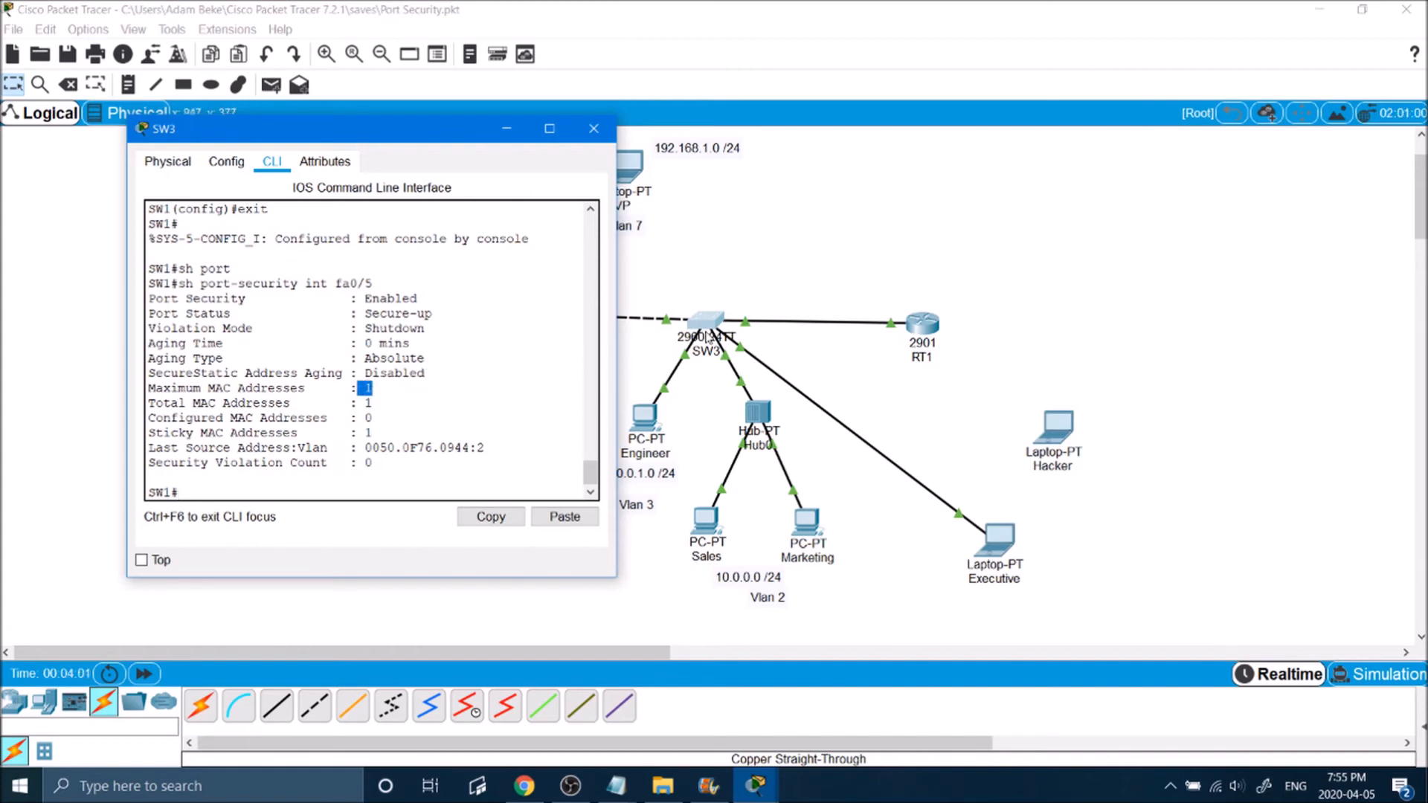
left_click(383, 400)
left_click_drag(388, 402, 354, 430)
left_click(343, 442)
left_click_drag(365, 447, 473, 451)
left_click(472, 451)
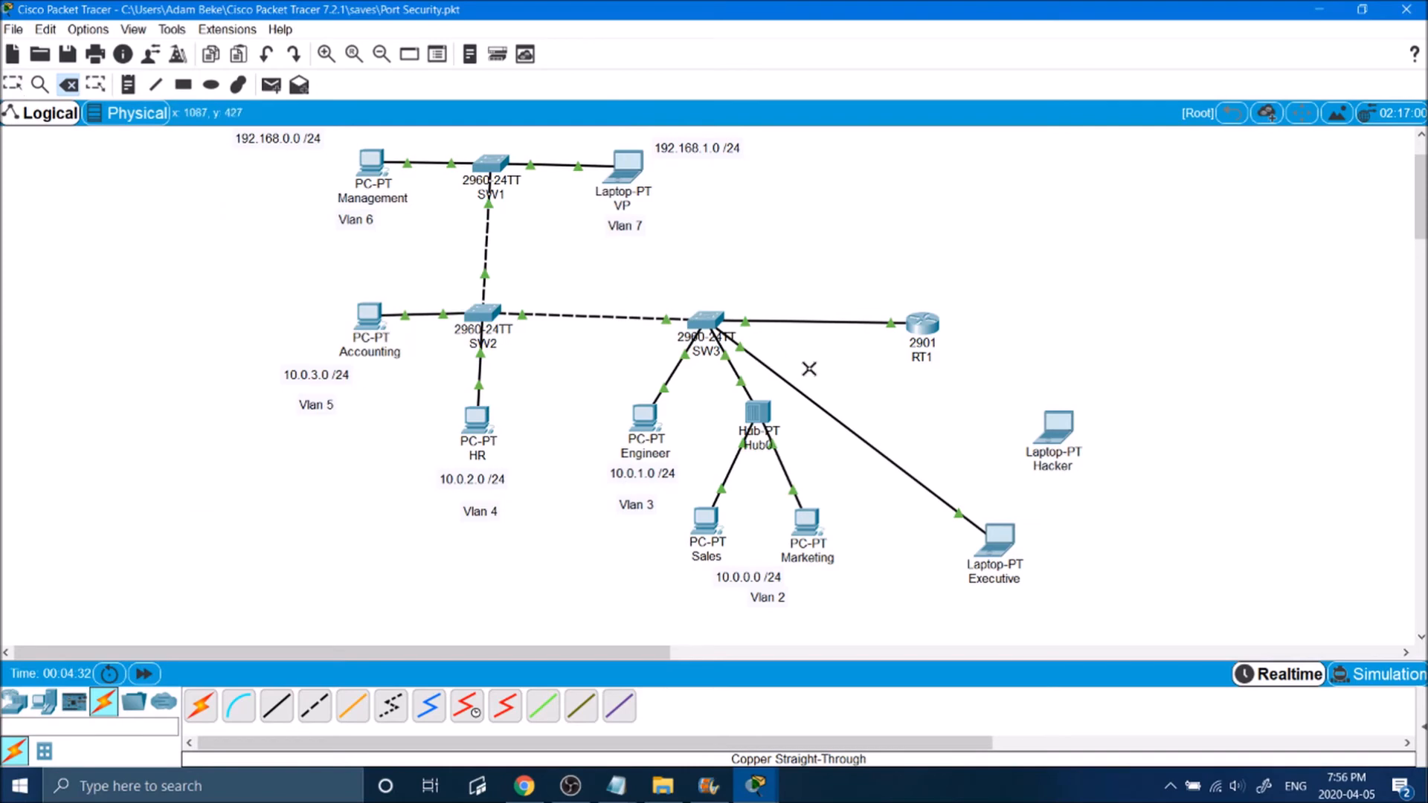
Step: Delete the Executive laptop's cable and connect the Hacker laptop to SW3's FastEthernet0/5 with a copper straight-through cable
left_click(838, 421)
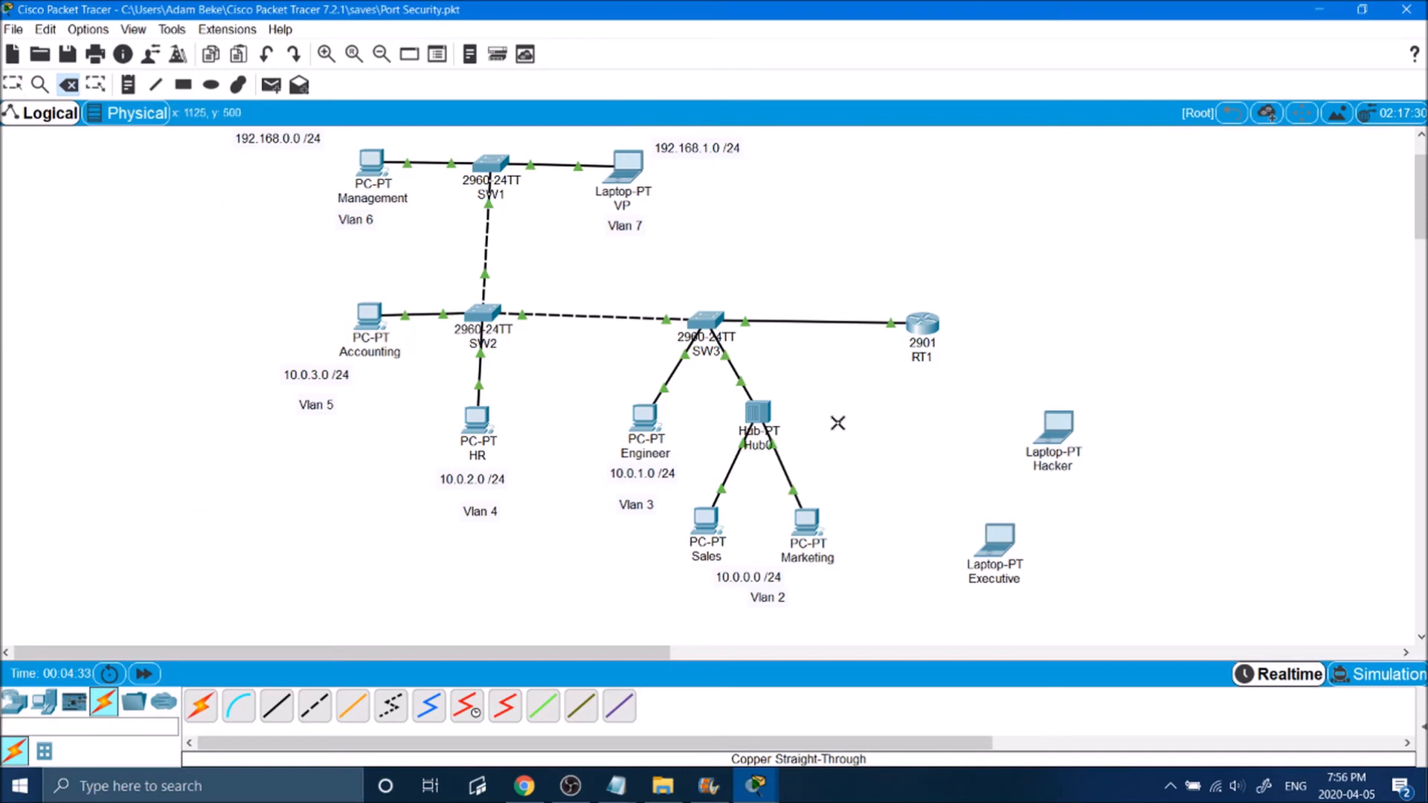
key("Escape")
left_click(276, 706)
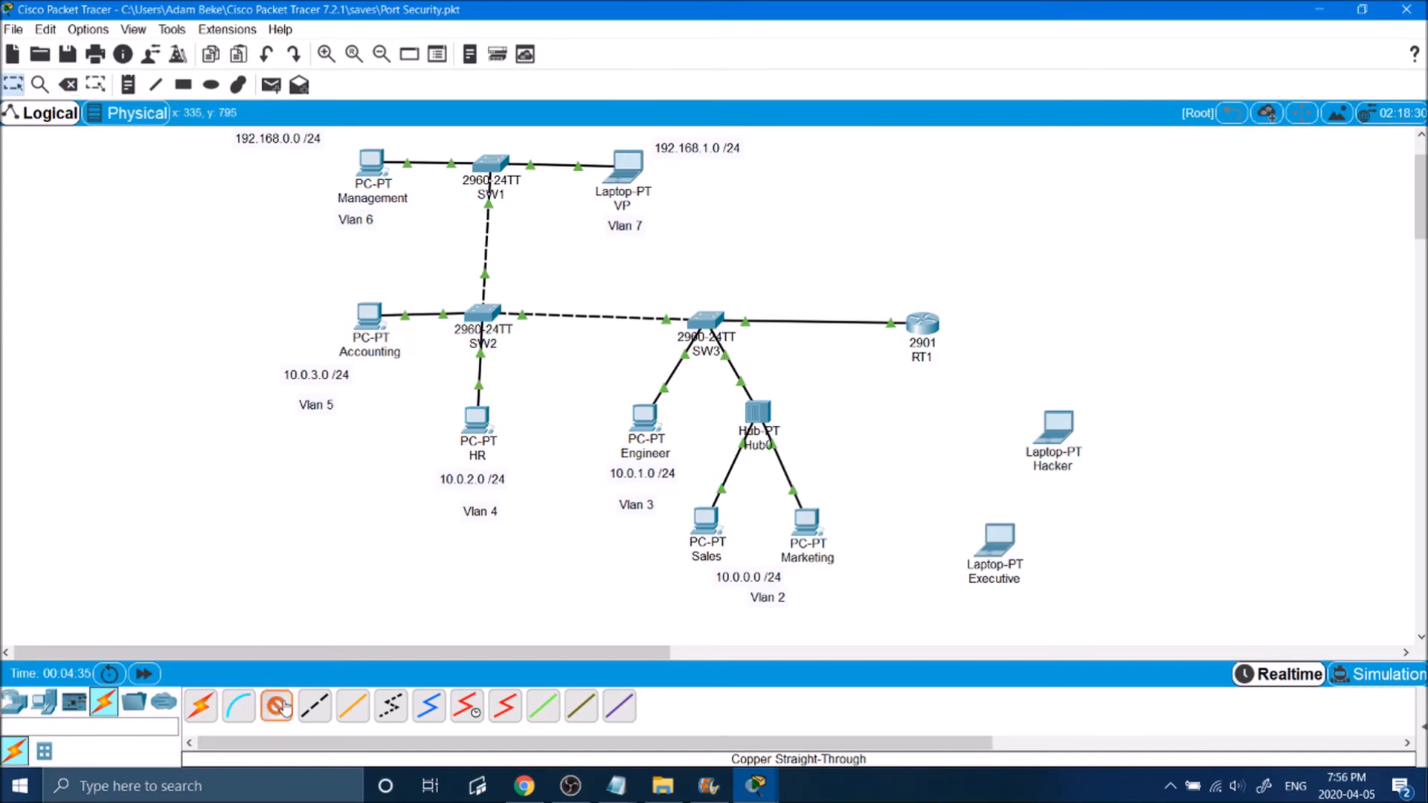
left_click(1057, 424)
left_click(1116, 491)
left_click(707, 319)
left_click(779, 380)
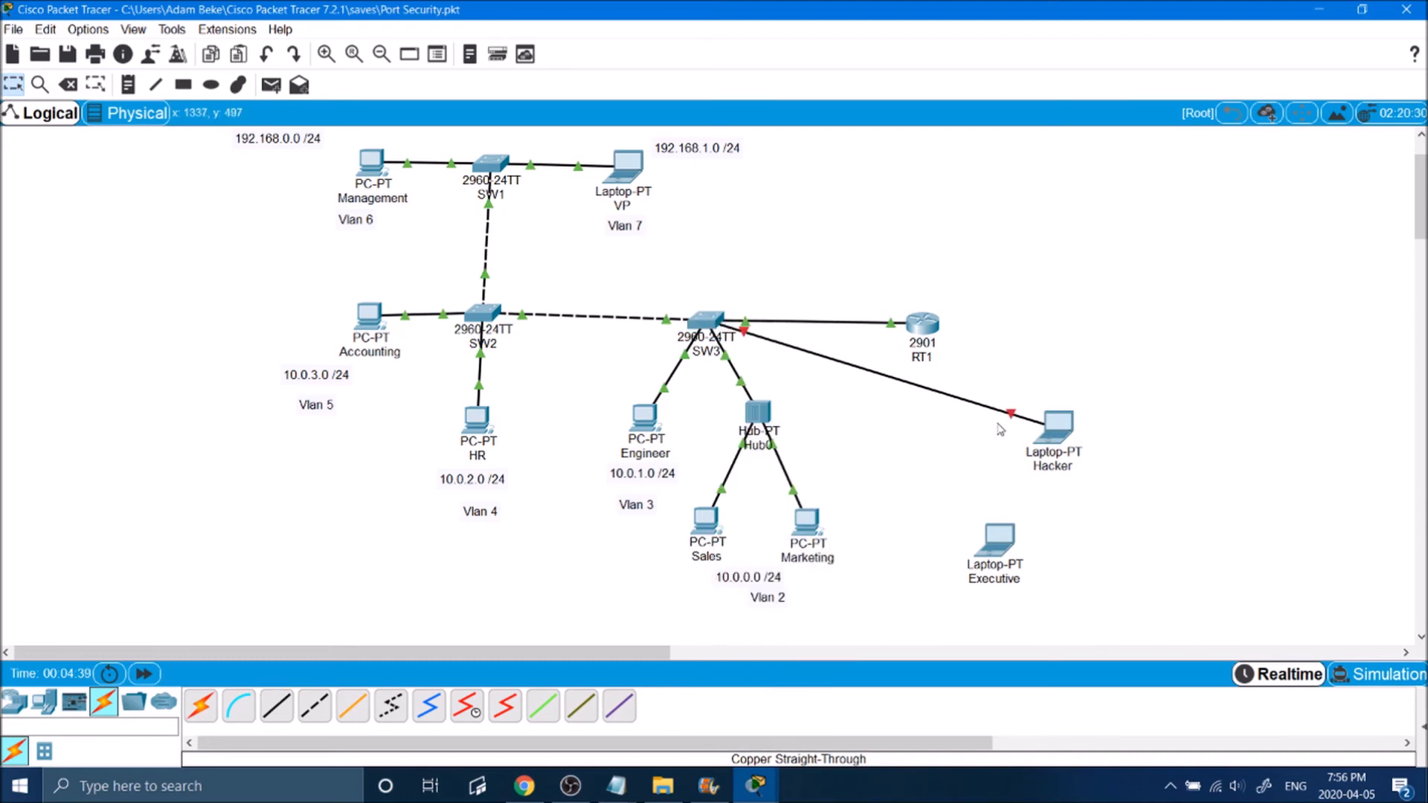
left_click_drag(1055, 431, 1062, 457)
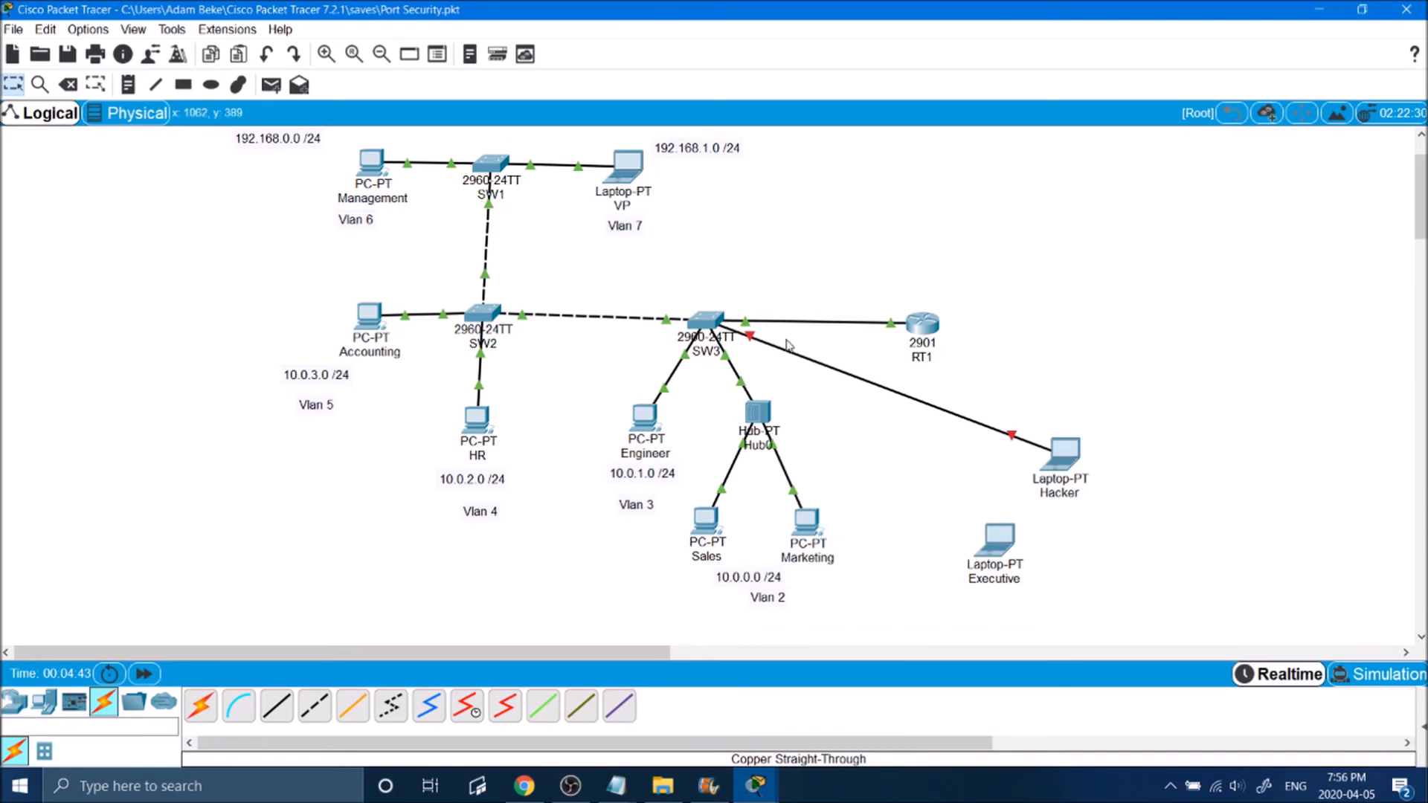
Step: Open SW3's CLI and examine the link state messages for FastEthernet0/5
left_click(710, 316)
left_click_drag(658, 134, 555, 134)
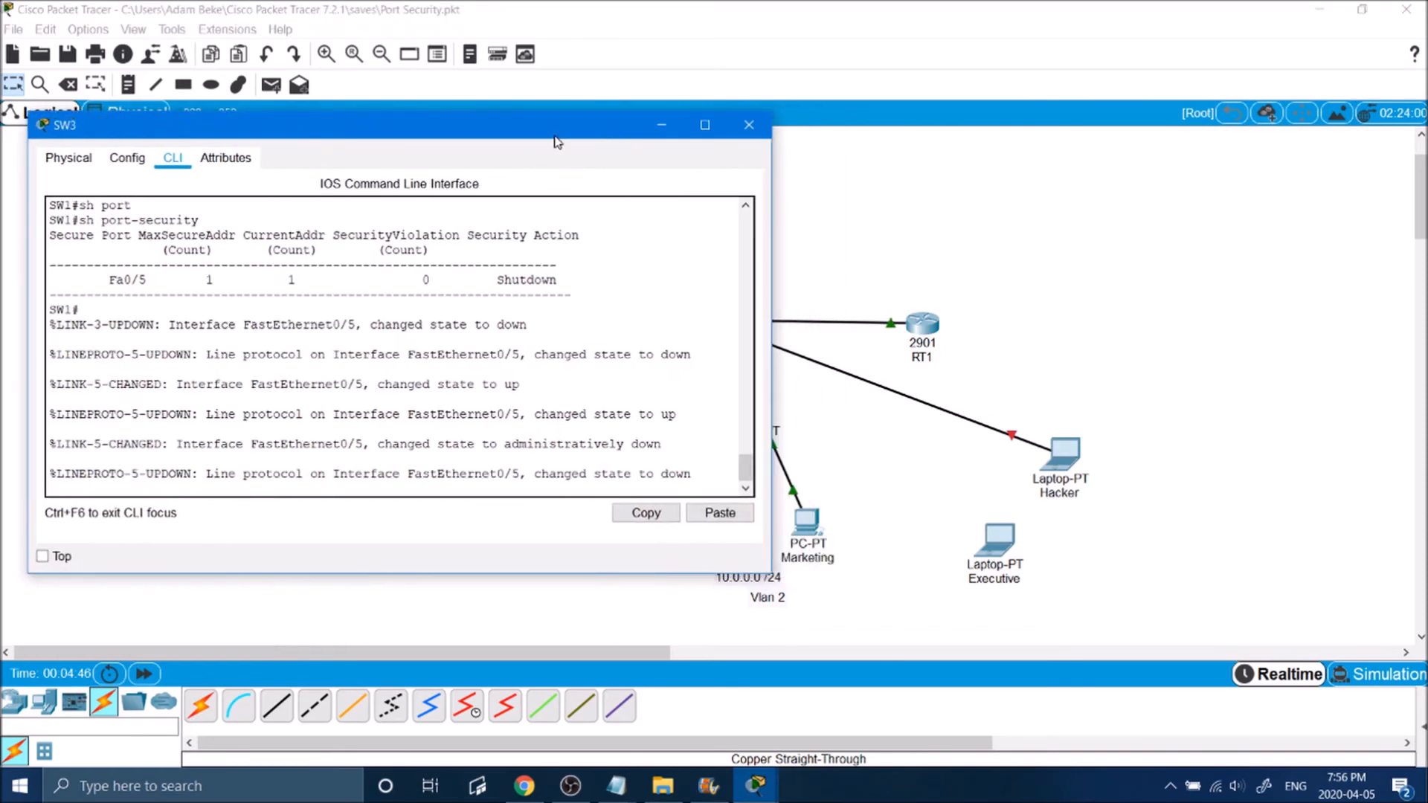
left_click_drag(768, 325, 576, 325)
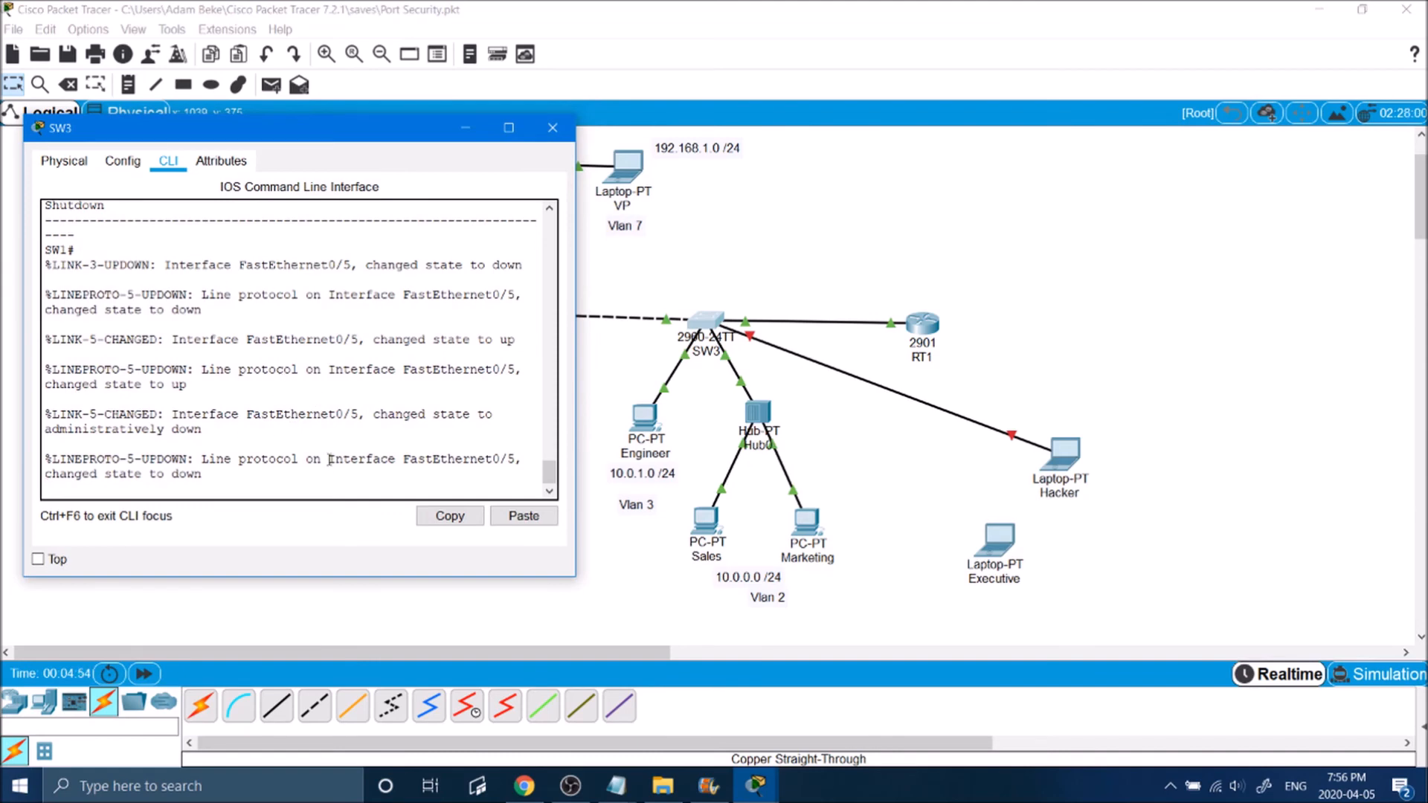
key("Return")
key("Return")
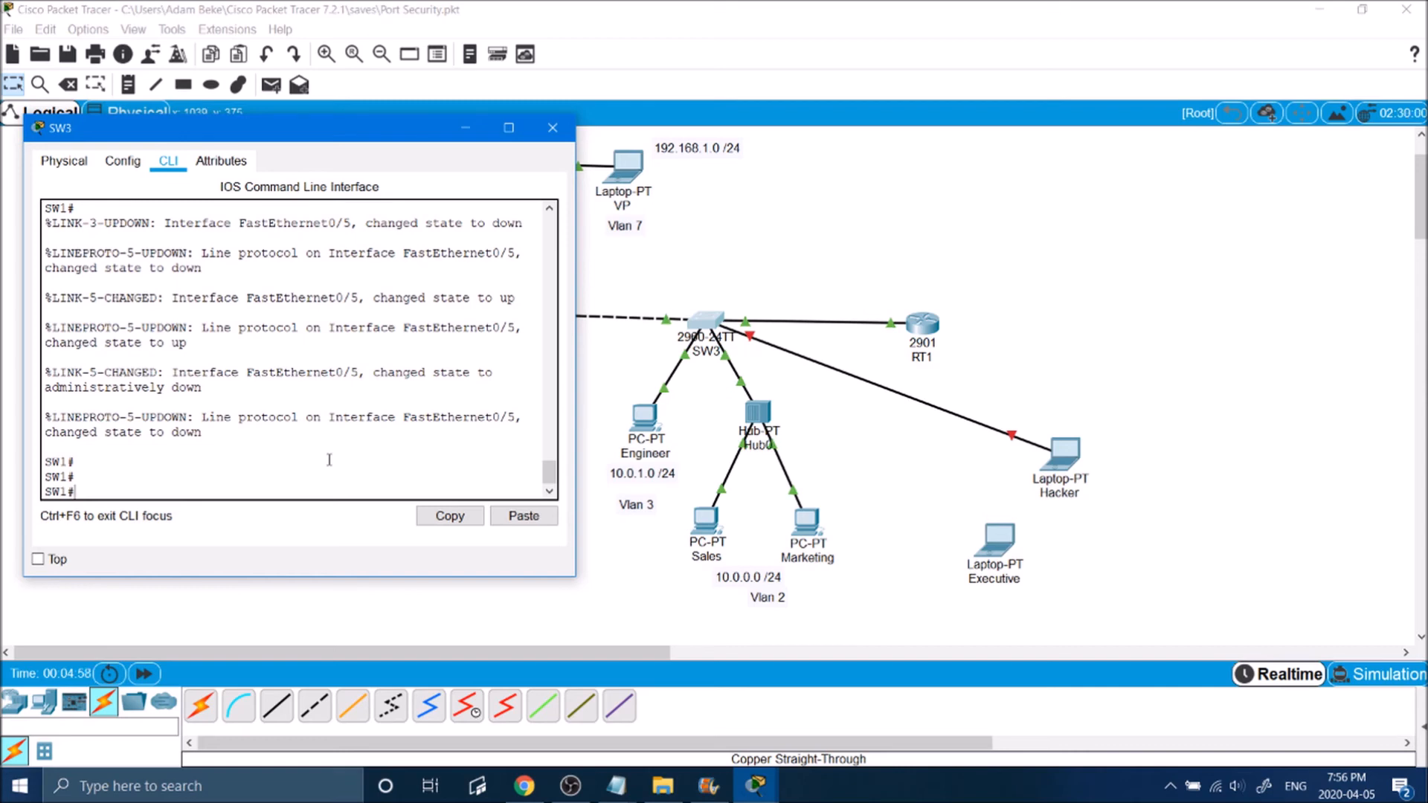
Step: Delete the cable between SW3 and the Hacker laptop
left_click(923, 261)
left_click(68, 85)
left_click(714, 321)
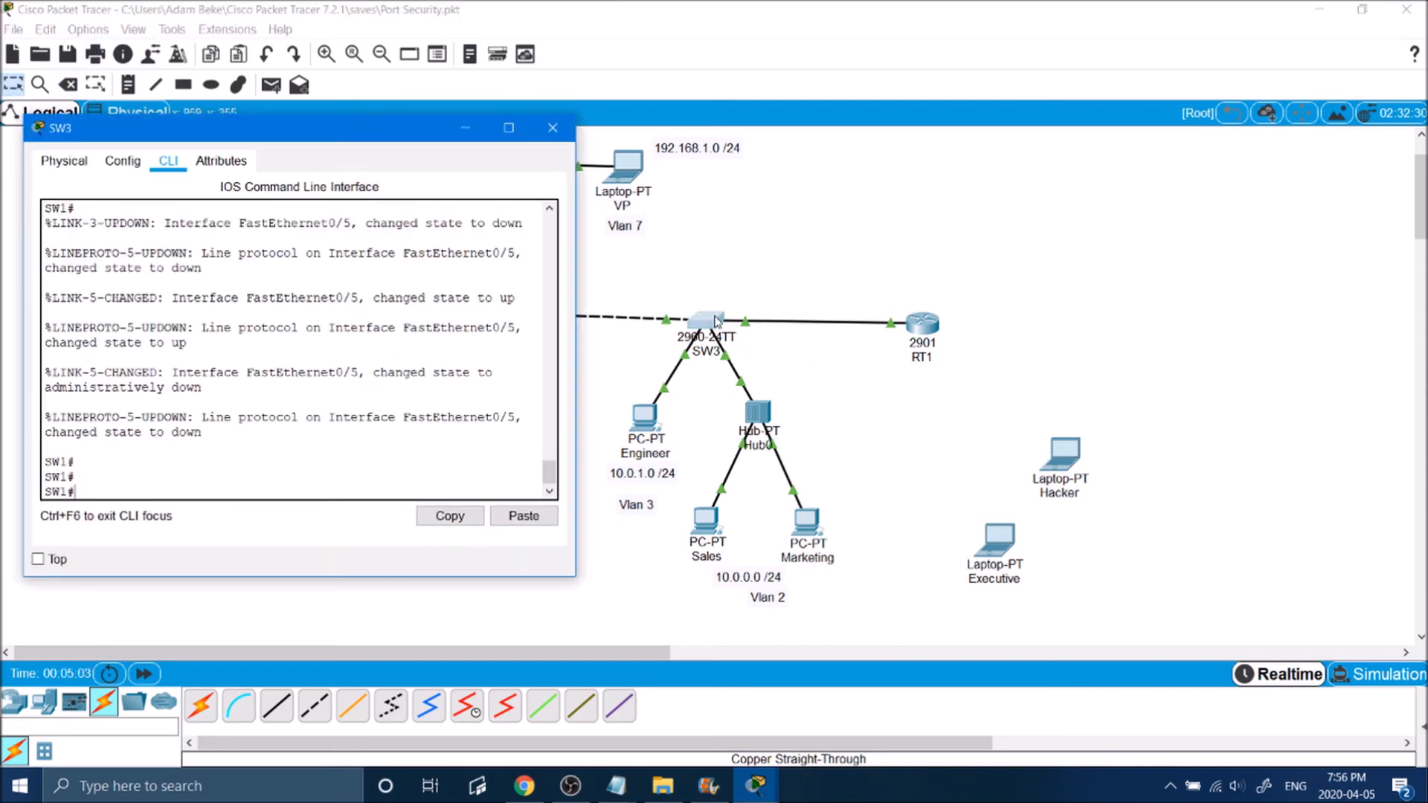
Step: Enter configuration mode on SW3, re-enable interface fa0/5 with no shut, and shift the Executive laptop slightly in the topology
type("conf t")
key("Return")
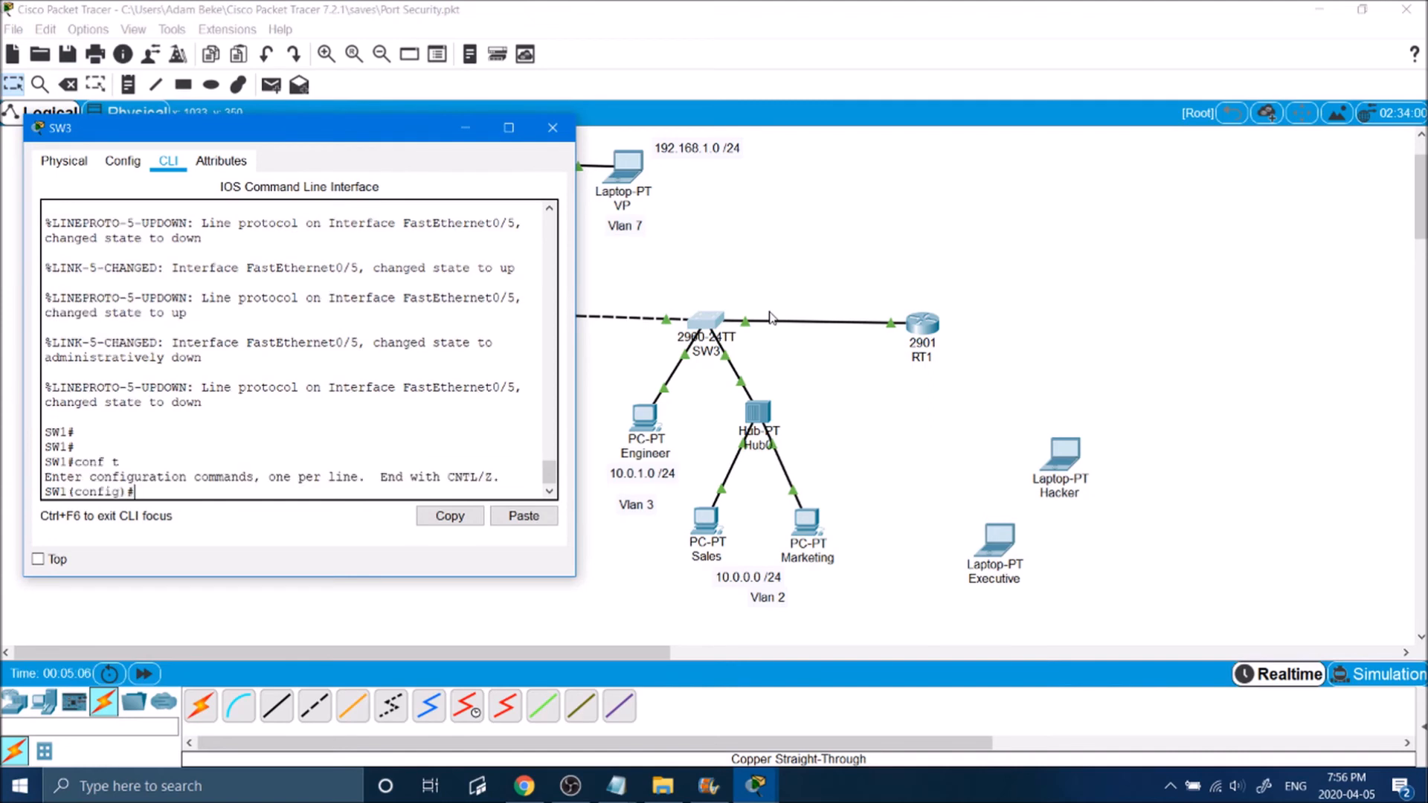
type("int fa0/5")
key("Return")
type("no shut")
key("Return")
key("Return")
key("Return")
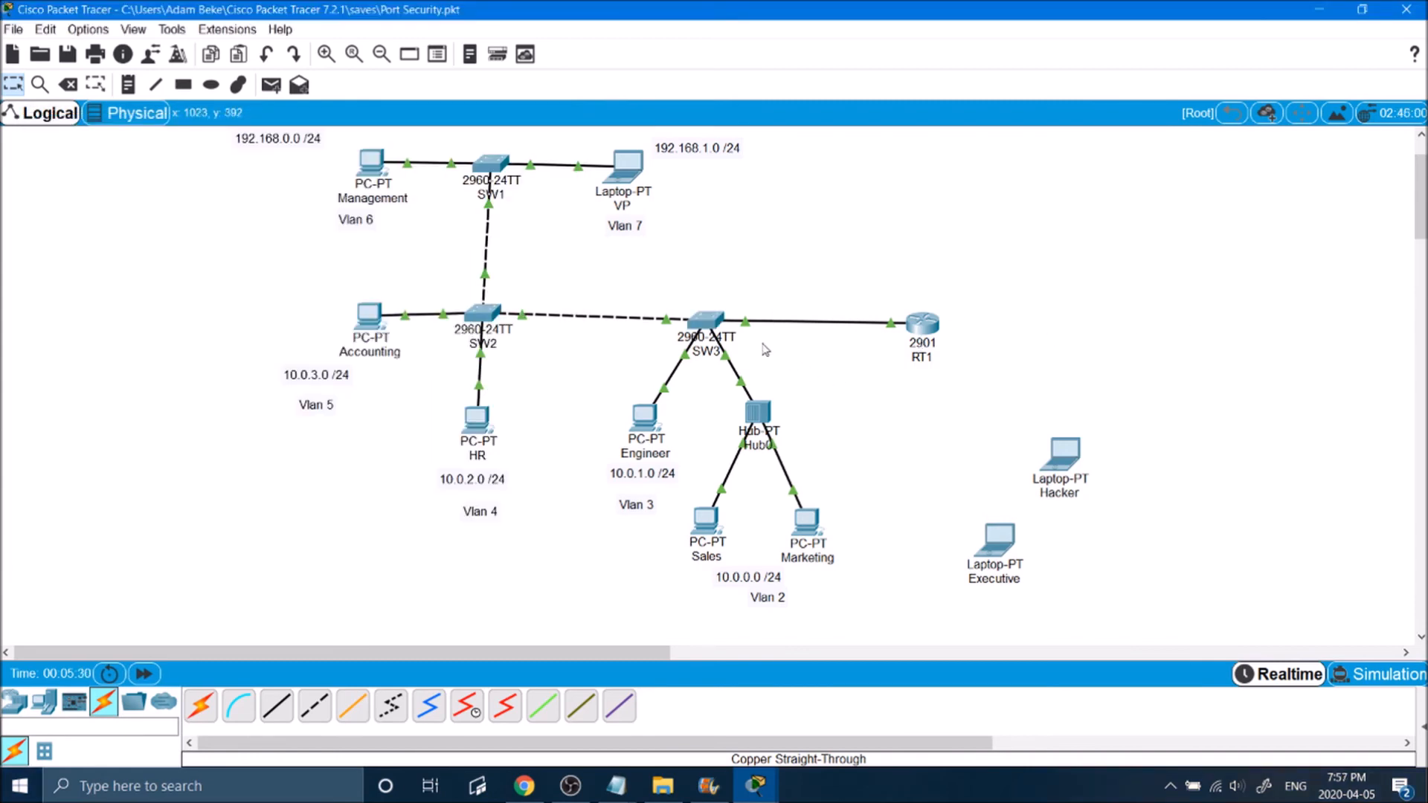
mouse_move(994, 530)
left_mouse_down()
mouse_move(970, 531)
mouse_move(988, 556)
left_mouse_up()
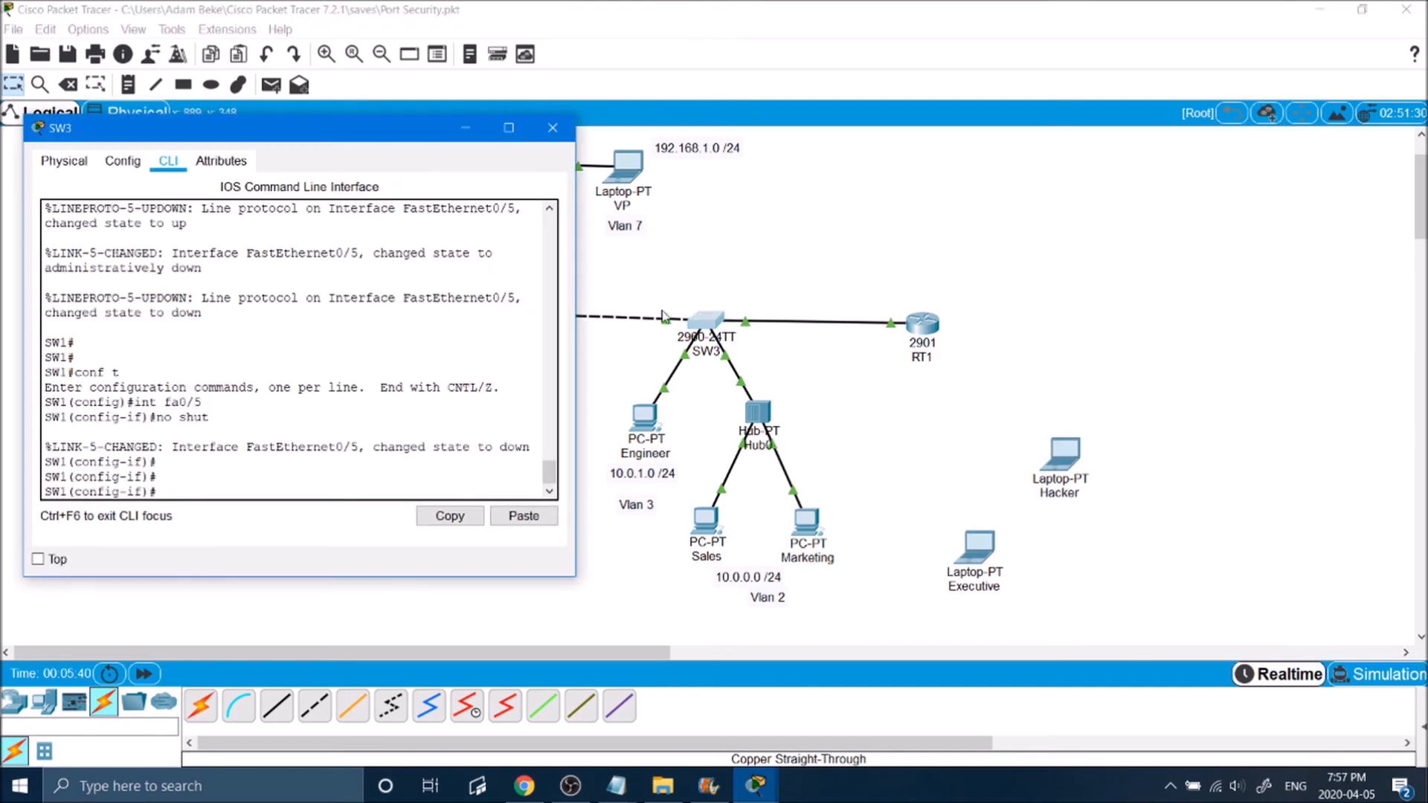
Step: List the switchport port-security options and the allowed range for maximum on fa0/5, and clear the trial command with value 5
type("swi")
key("Tab")
type("port")
key("Tab")
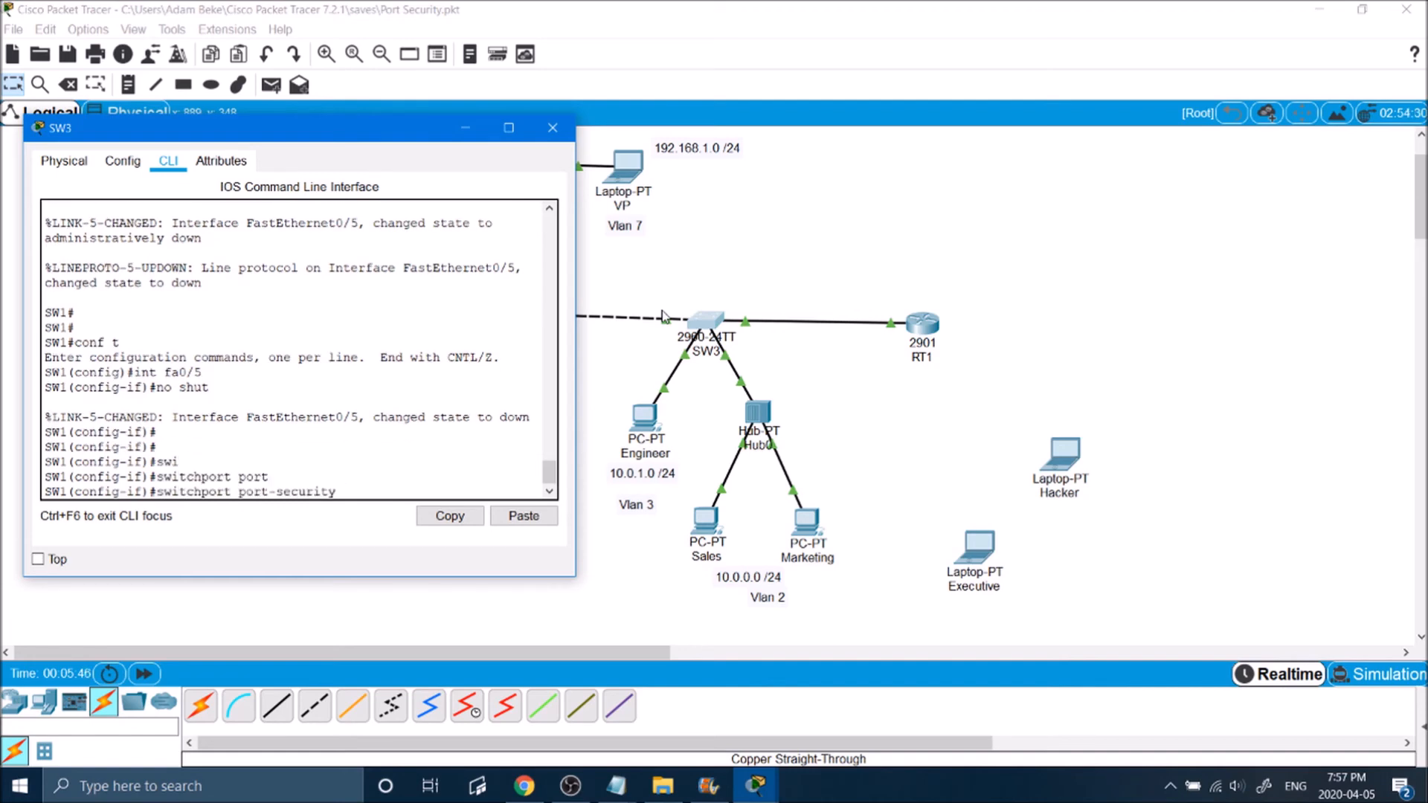
type("?max")
key("Tab")
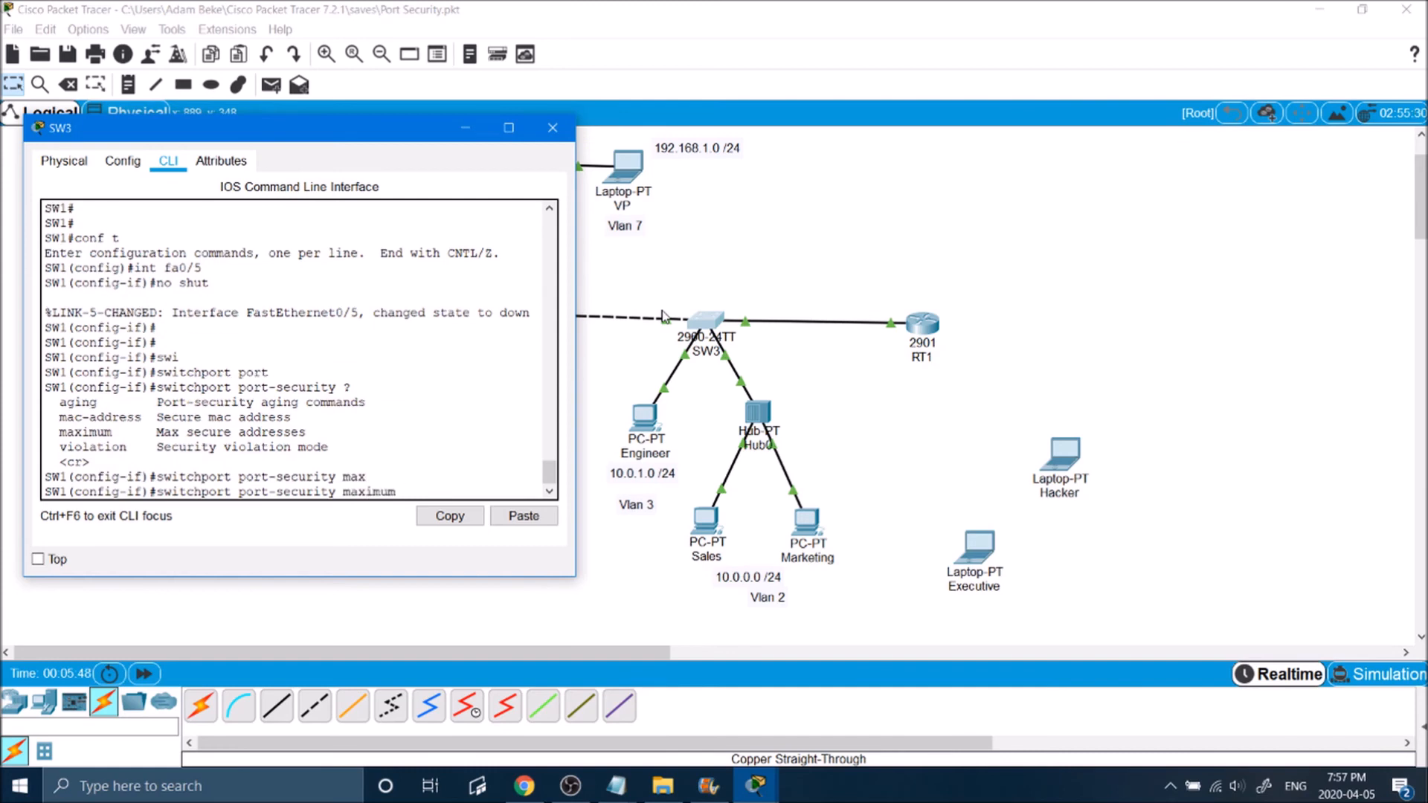
type("?5")
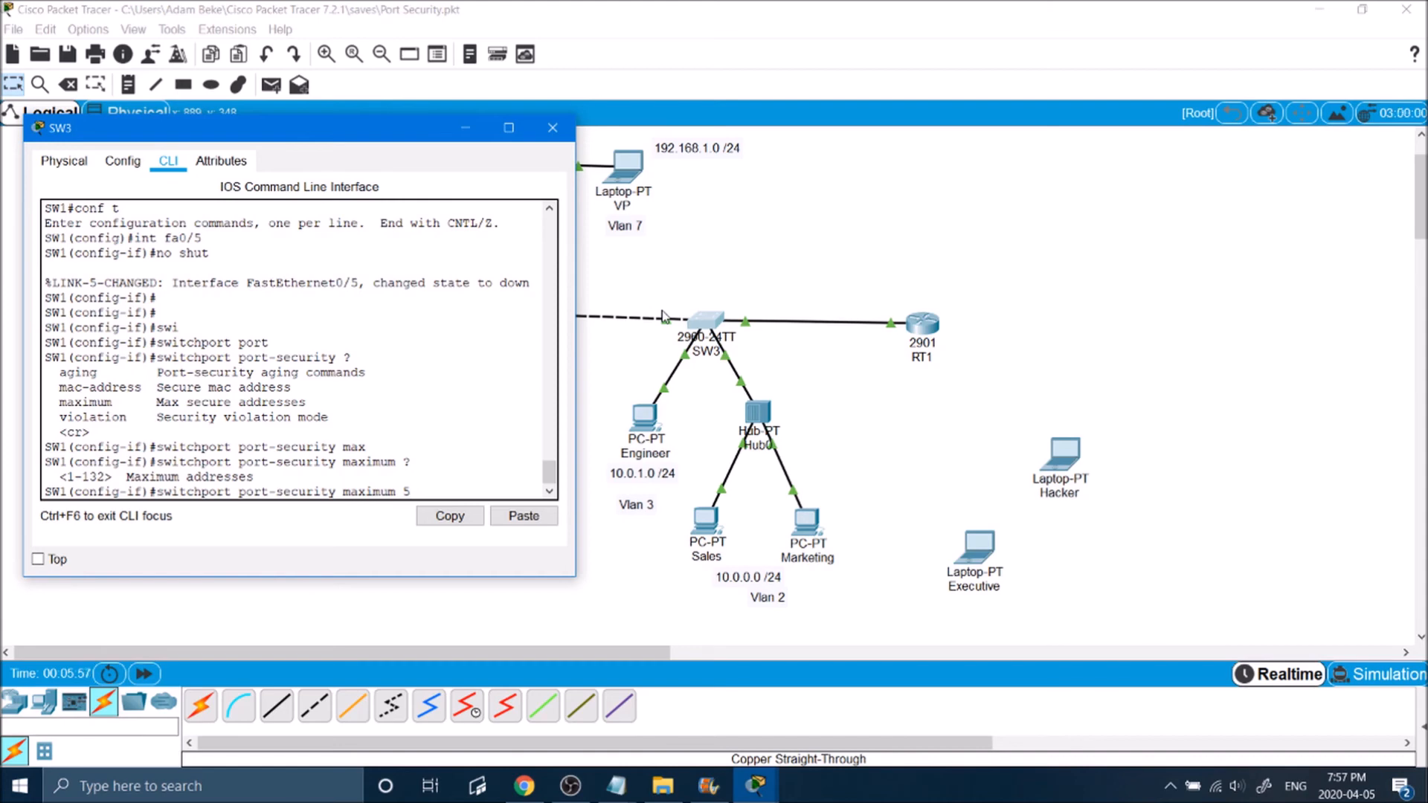
key("BackSpace")
key("BackSpace")
key("BackSpace")
key("BackSpace")
key("BackSpace")
key("BackSpace")
key("BackSpace")
key("BackSpace")
key("BackSpace")
key("BackSpace")
key("BackSpace")
key("BackSpace")
key("BackSpace")
key("BackSpace")
key("BackSpace")
key("BackSpace")
key("BackSpace")
key("BackSpace")
key("BackSpace")
key("BackSpace")
key("BackSpace")
Step: Enter switchport port-security violation on SW3's fa0/5 and list its available modes with ?
key("Tab")
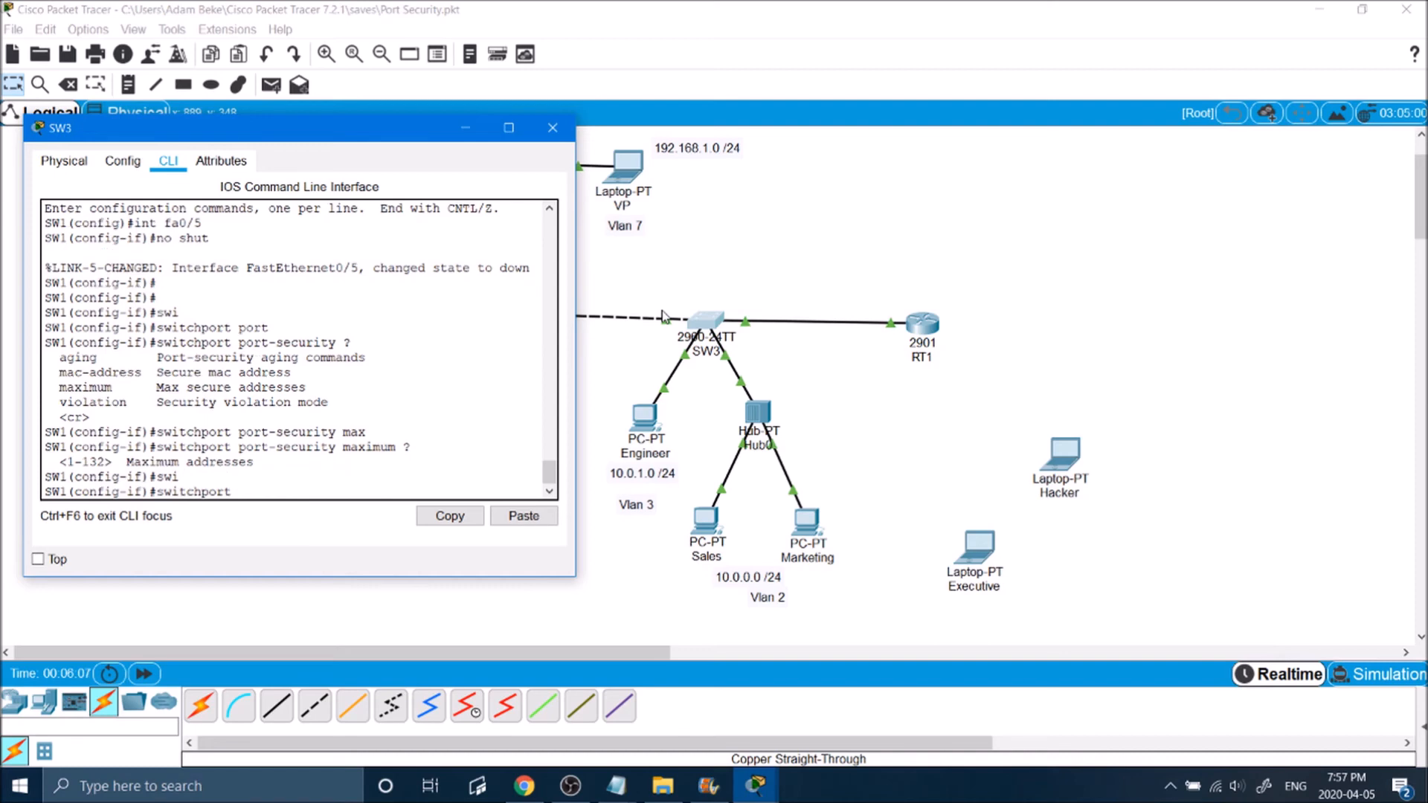
type("port")
key("Tab")
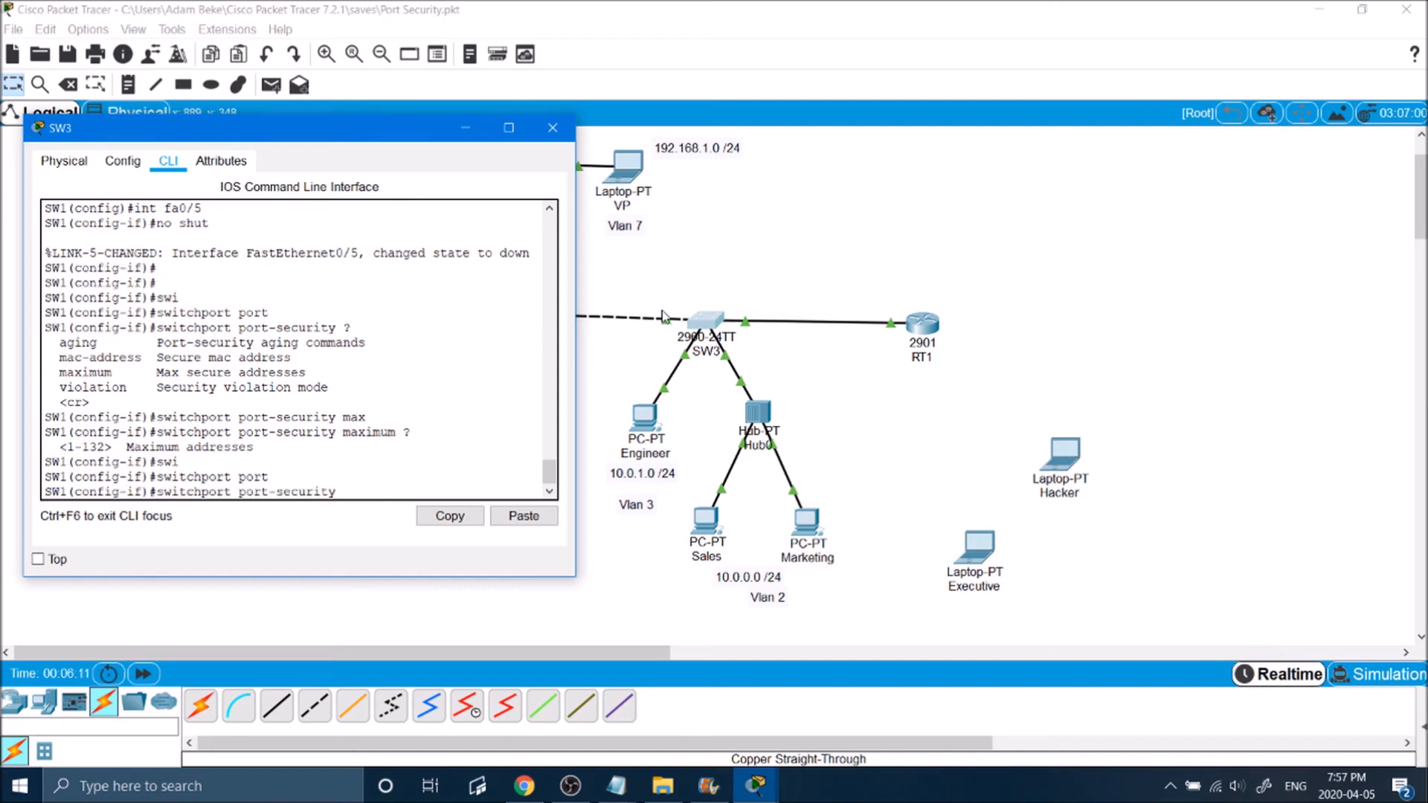
type("viola")
key("Tab")
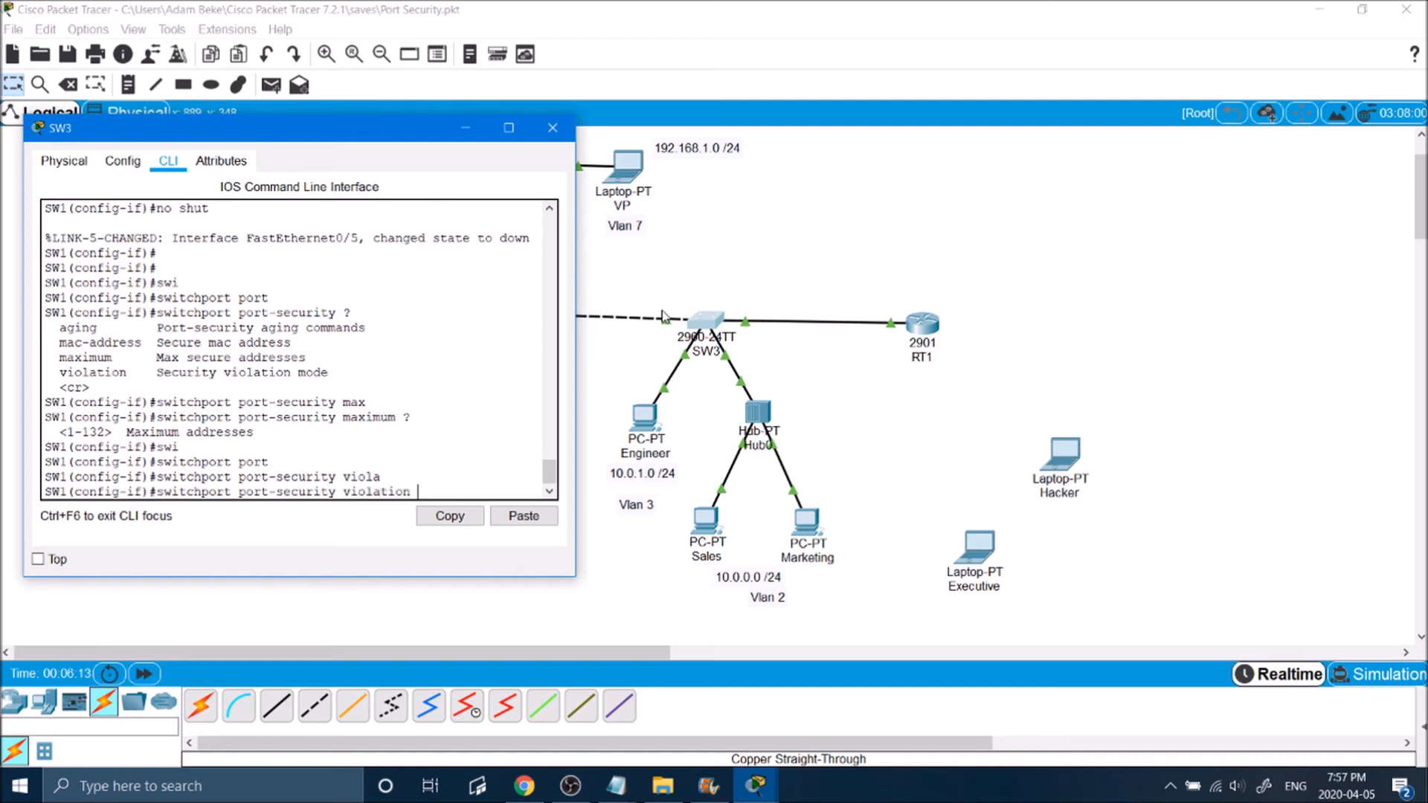
type("?")
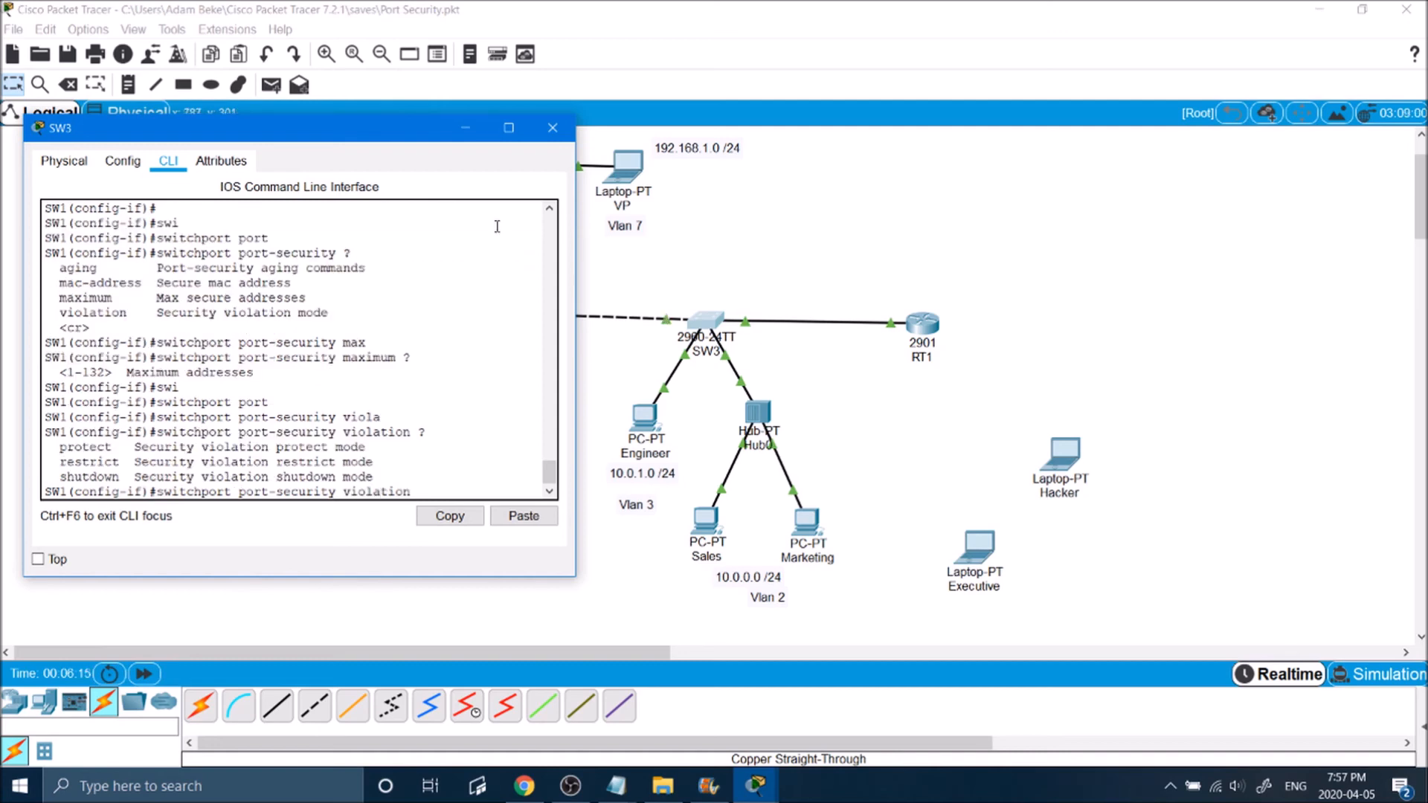
Step: Examine the shutdown, restrict and protect entries in the list of violation modes
left_click_drag(53, 479, 120, 483)
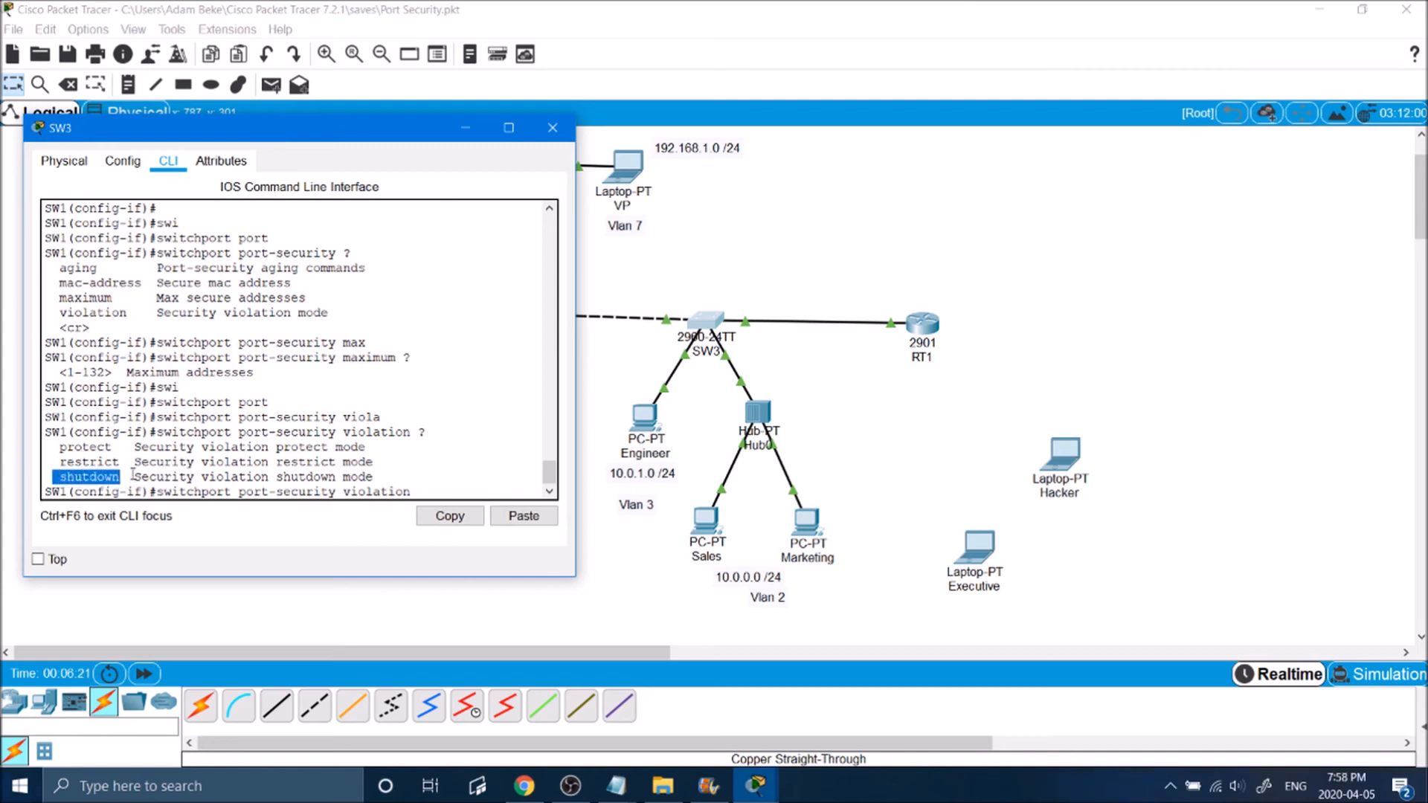
left_click(165, 478)
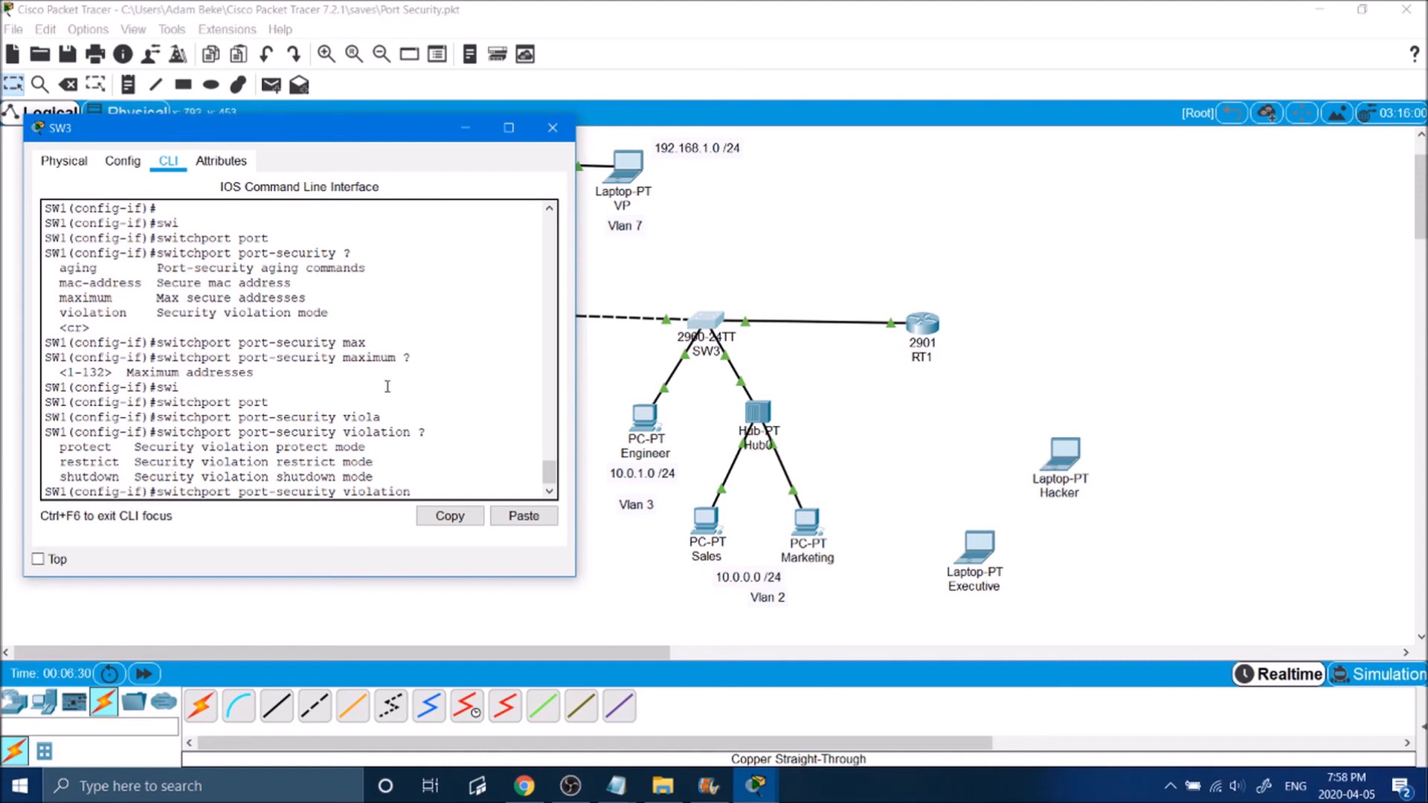
left_click_drag(59, 462, 123, 462)
left_click(128, 462)
left_click_drag(54, 448, 132, 452)
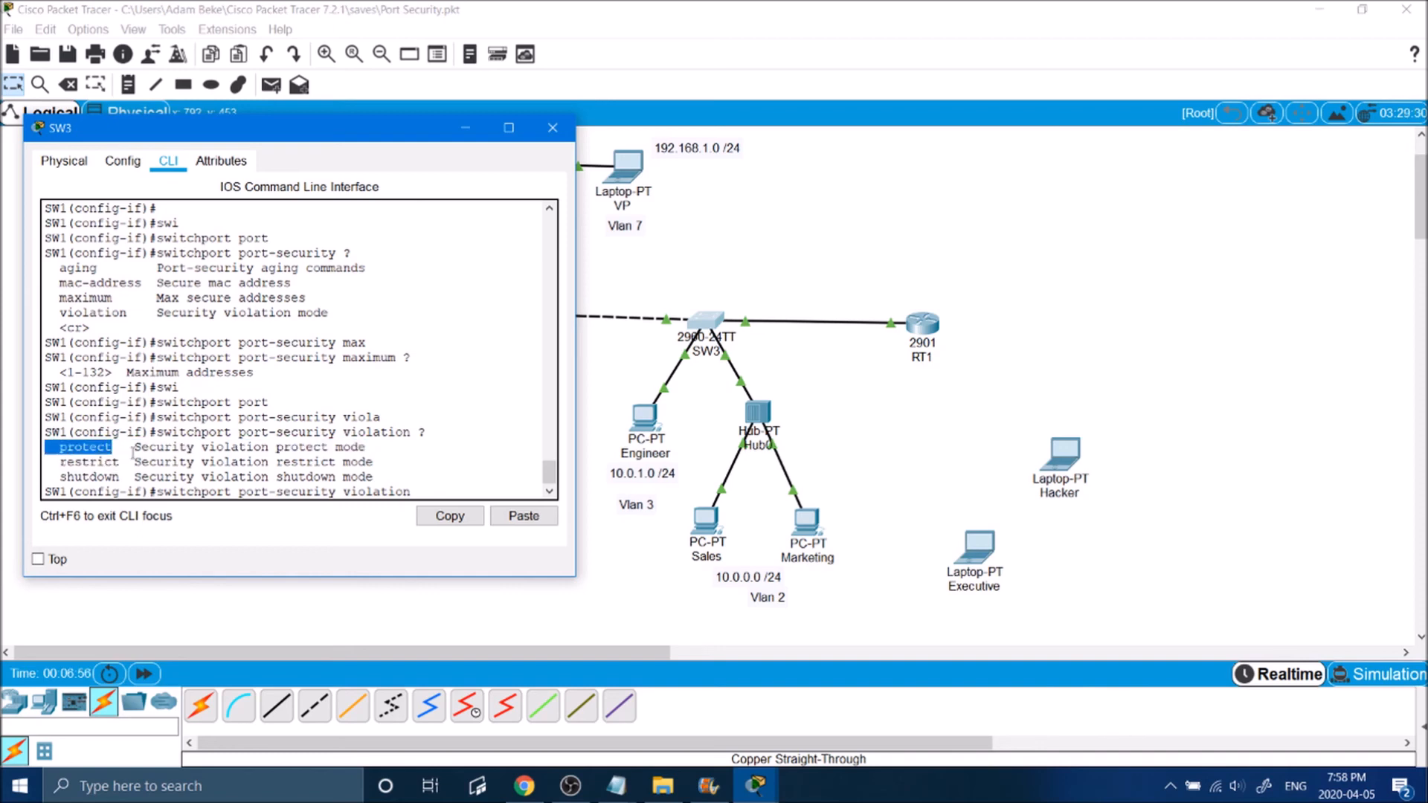
left_click(129, 460)
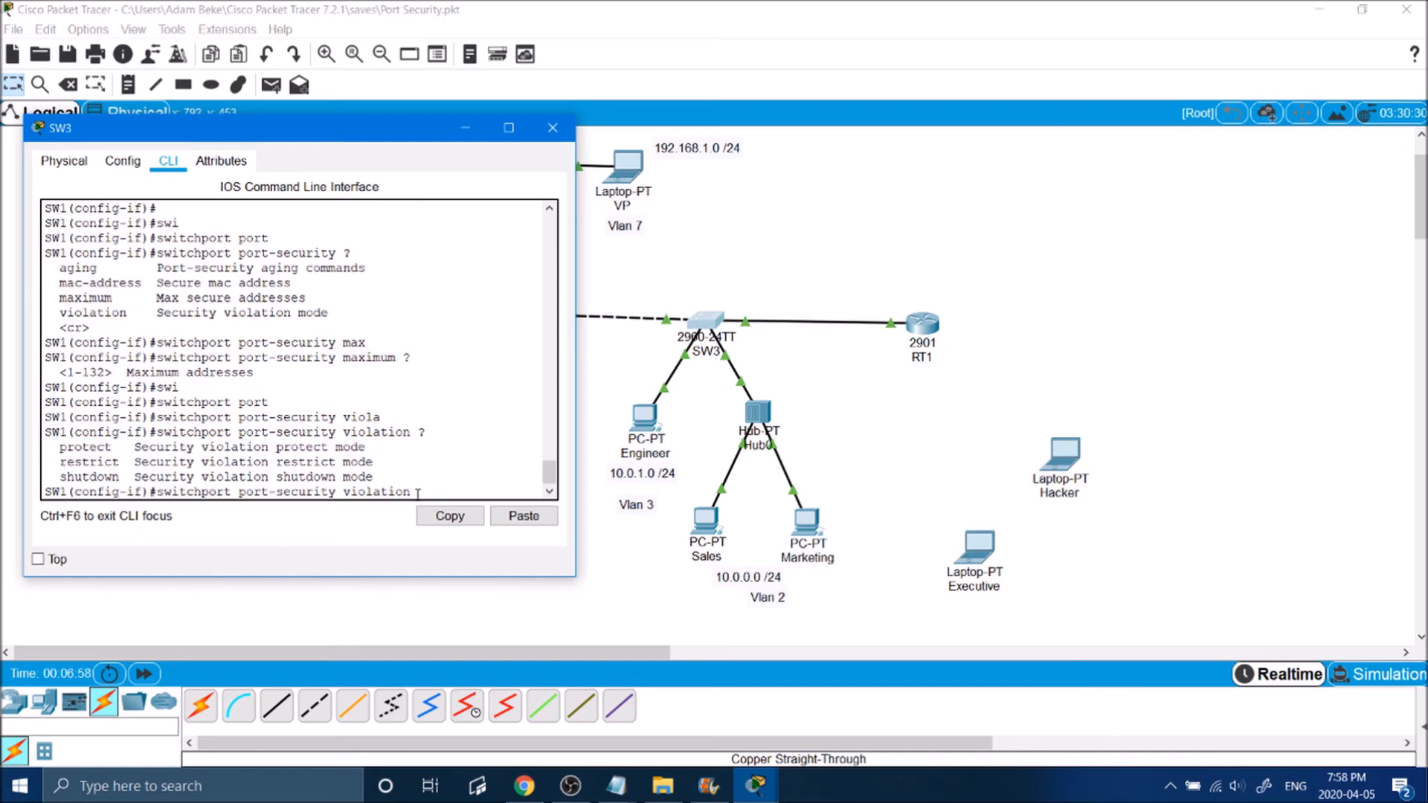
Step: Set the port-security violation mode on SW3's fa0/5 to restrict
left_click(446, 488)
type("restrict")
key("Return")
Step: Reconnect the Executive laptop to SW3 with a copper straight-through cable and ping 10.0.0.50 twice from its Command Prompt
left_click(277, 711)
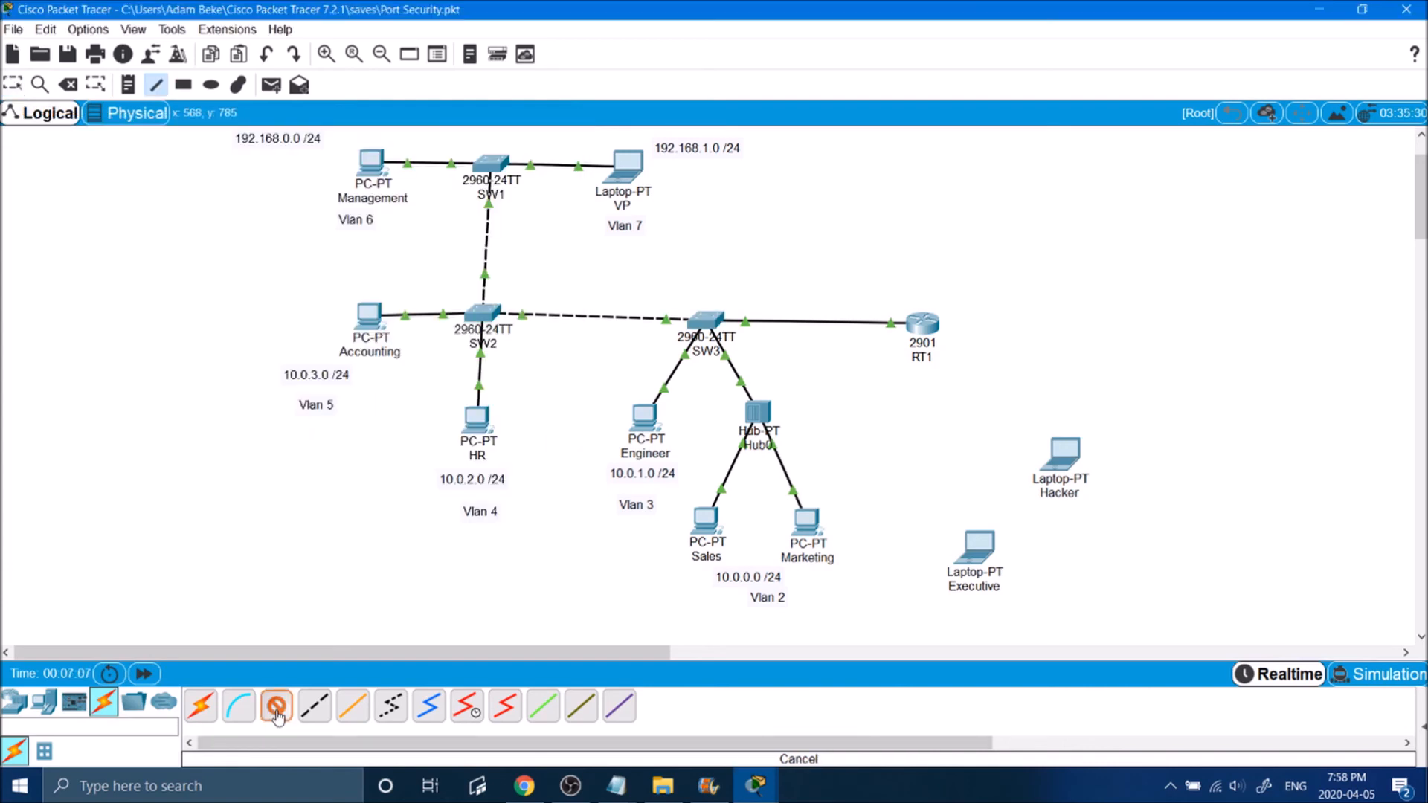
left_click(1046, 463)
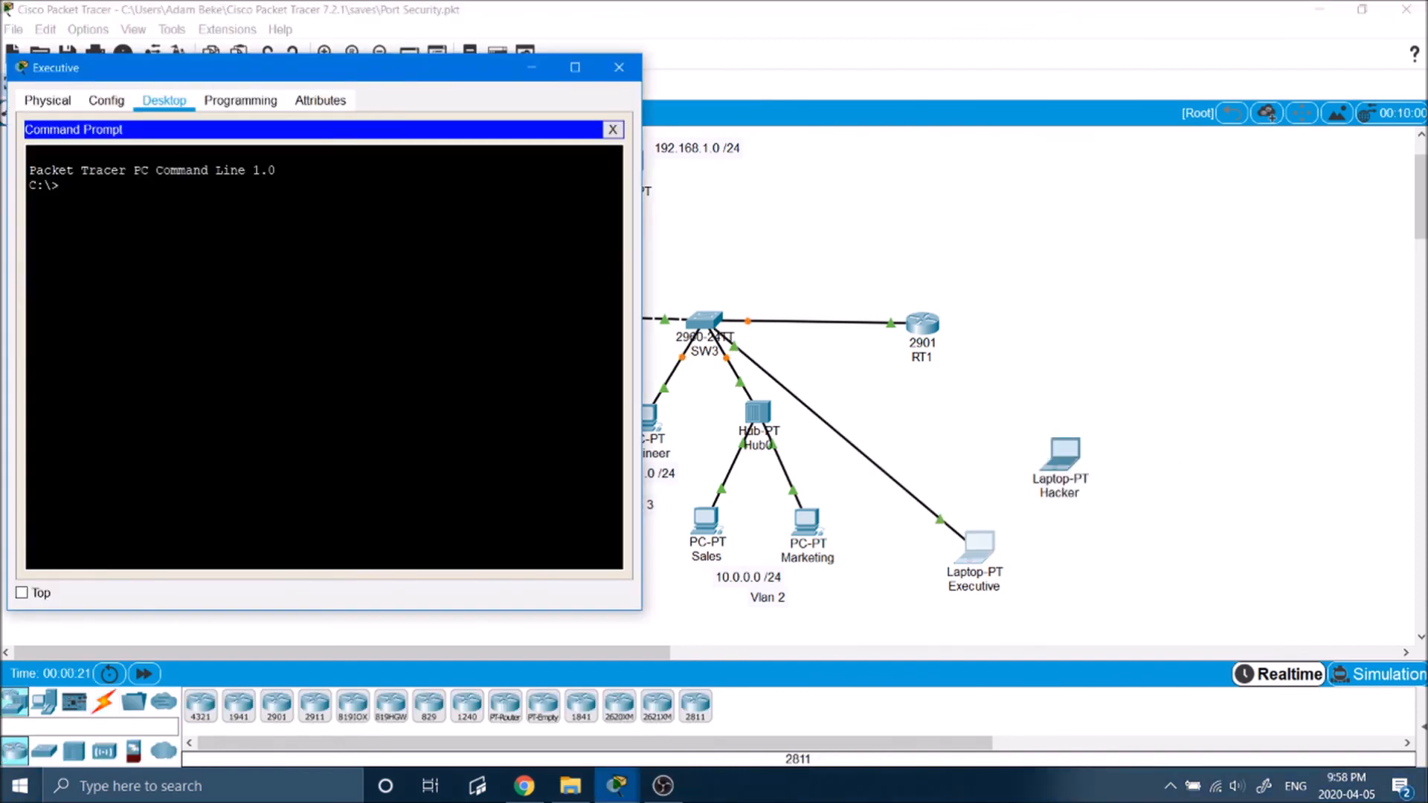
type("ing 10.0.0.")
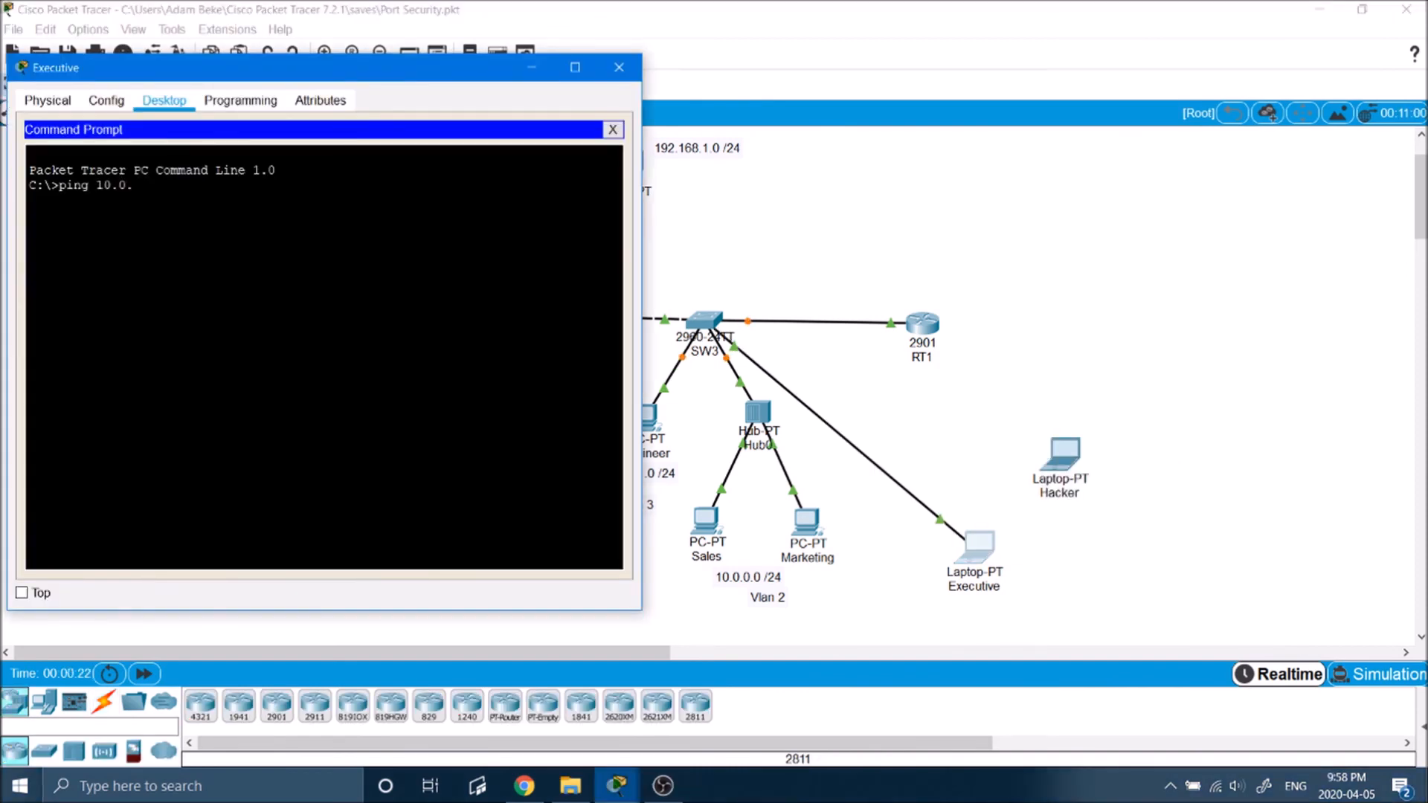
type("50")
key("Return")
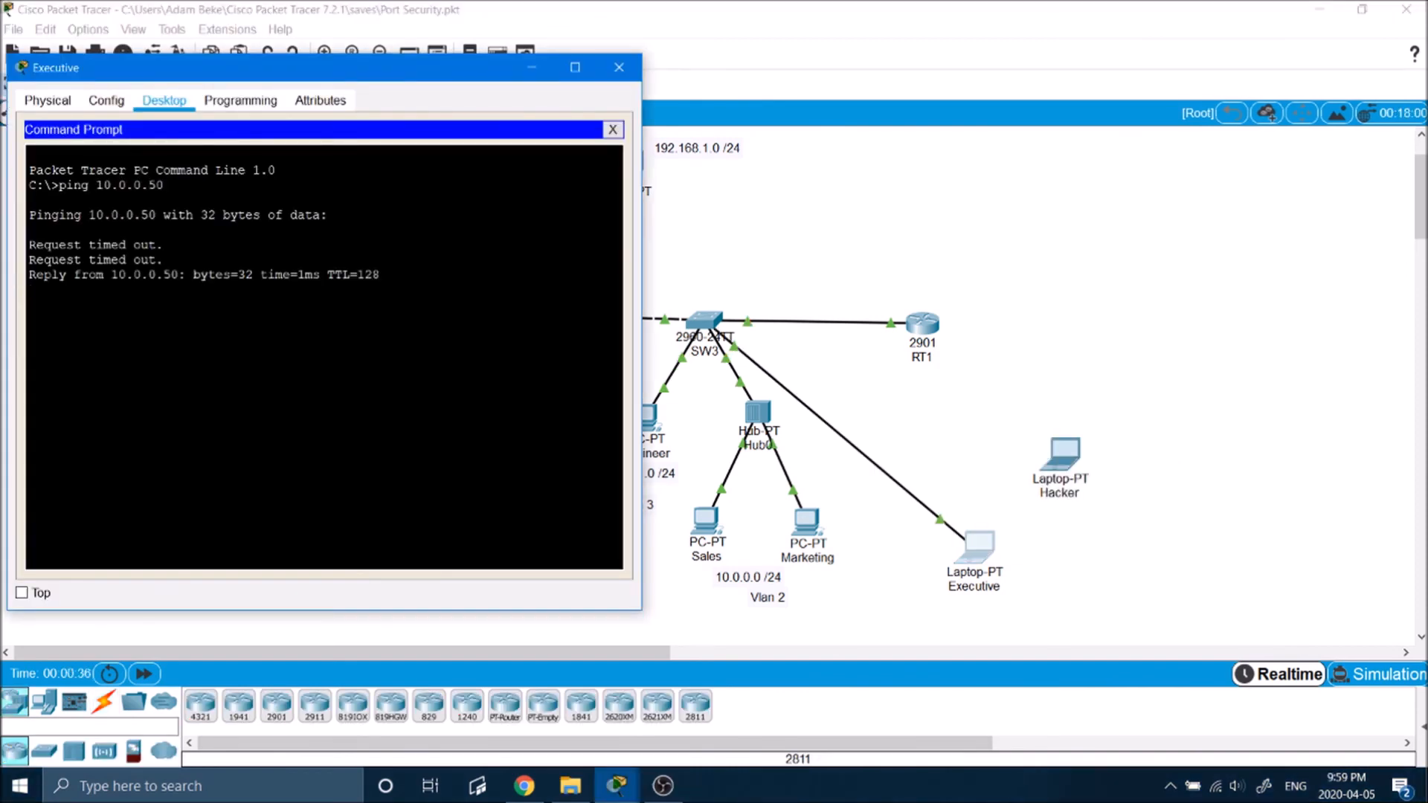
key("Up")
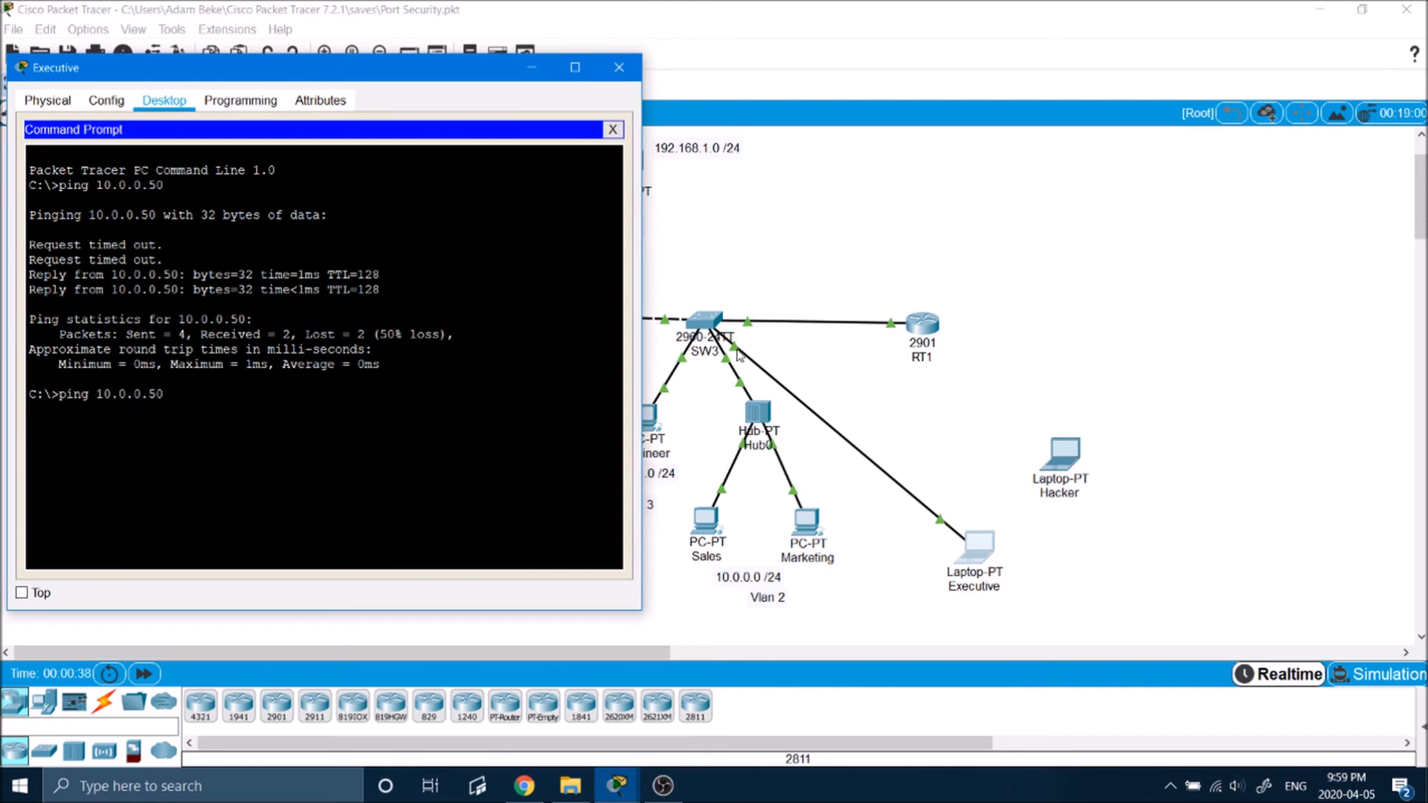
key("Return")
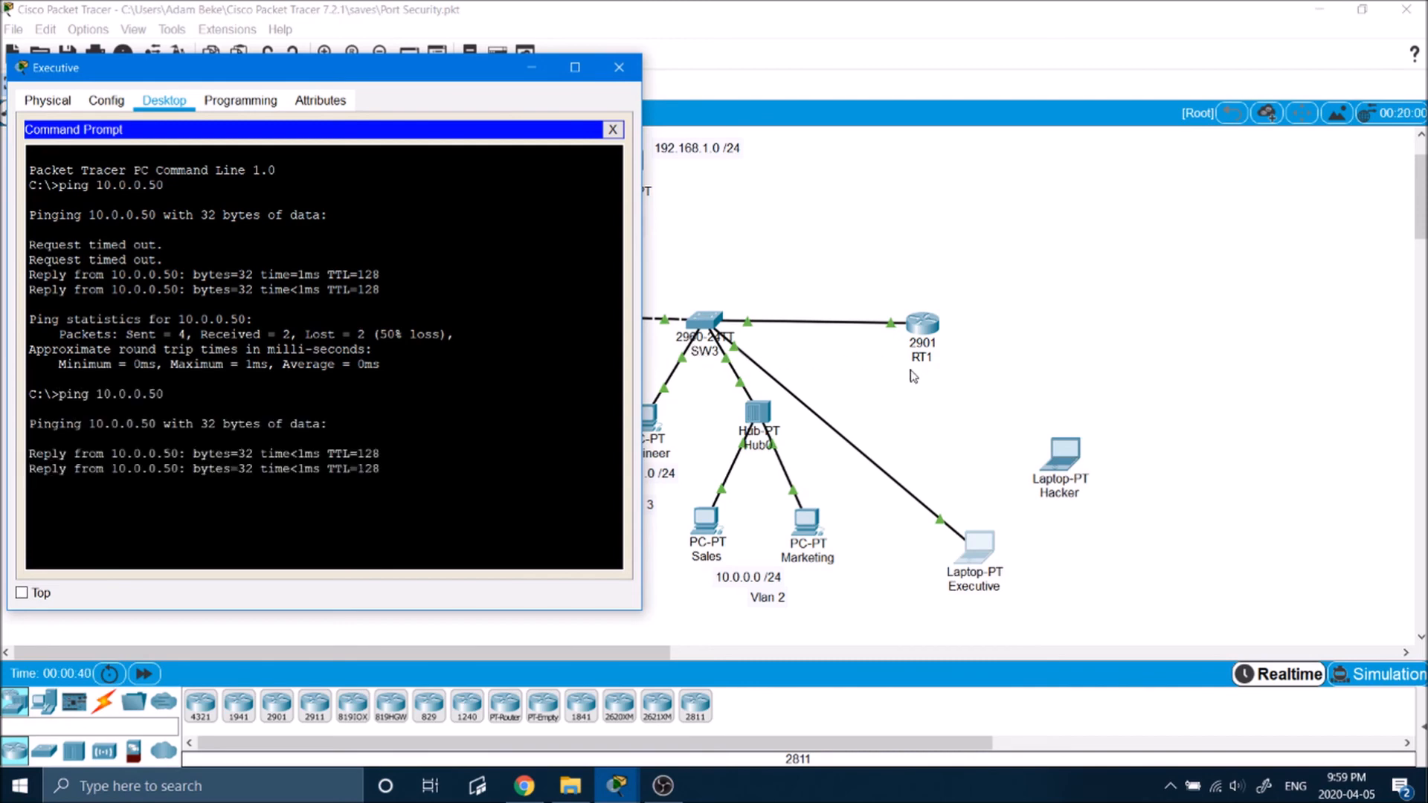
Step: Move the SW3 cable's laptop end from the Executive laptop to the Hacker laptop
left_click(974, 461)
left_click_drag(941, 520, 1055, 452)
left_click(1116, 517)
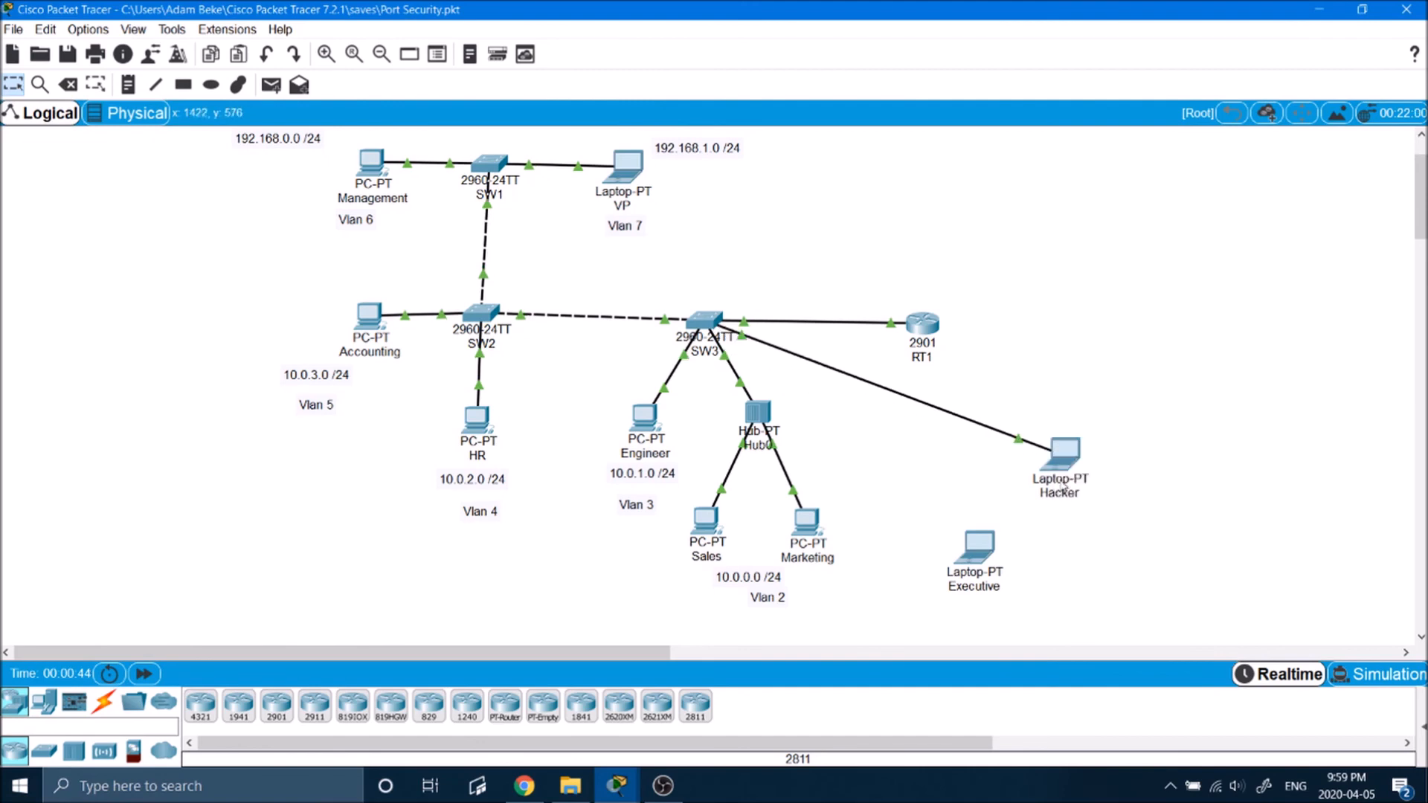
Step: Ping 10.0.0.50 from the Hacker laptop's Command Prompt
left_click(1066, 455)
left_click_drag(611, 117, 222, 101)
left_click(164, 120)
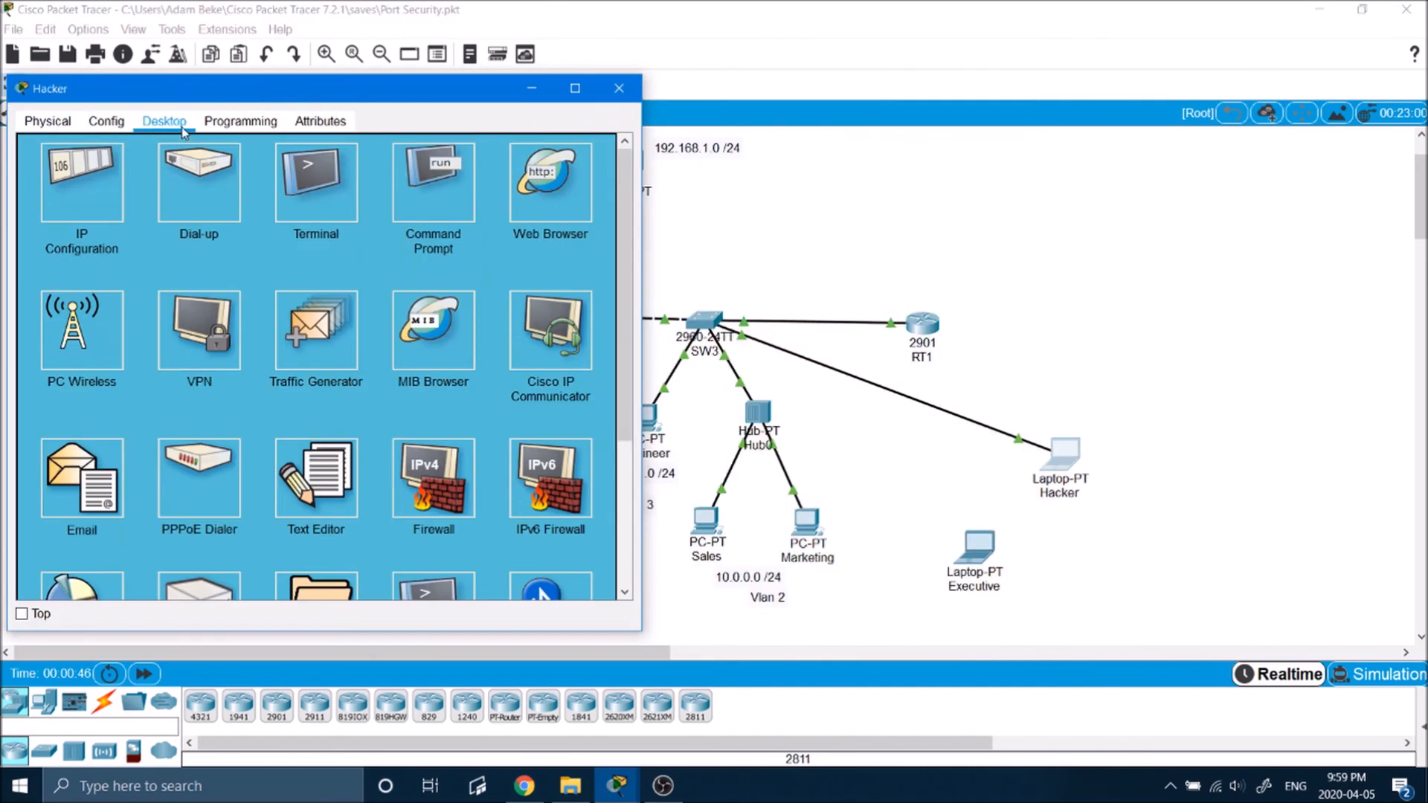
left_click(417, 179)
type("ping ")
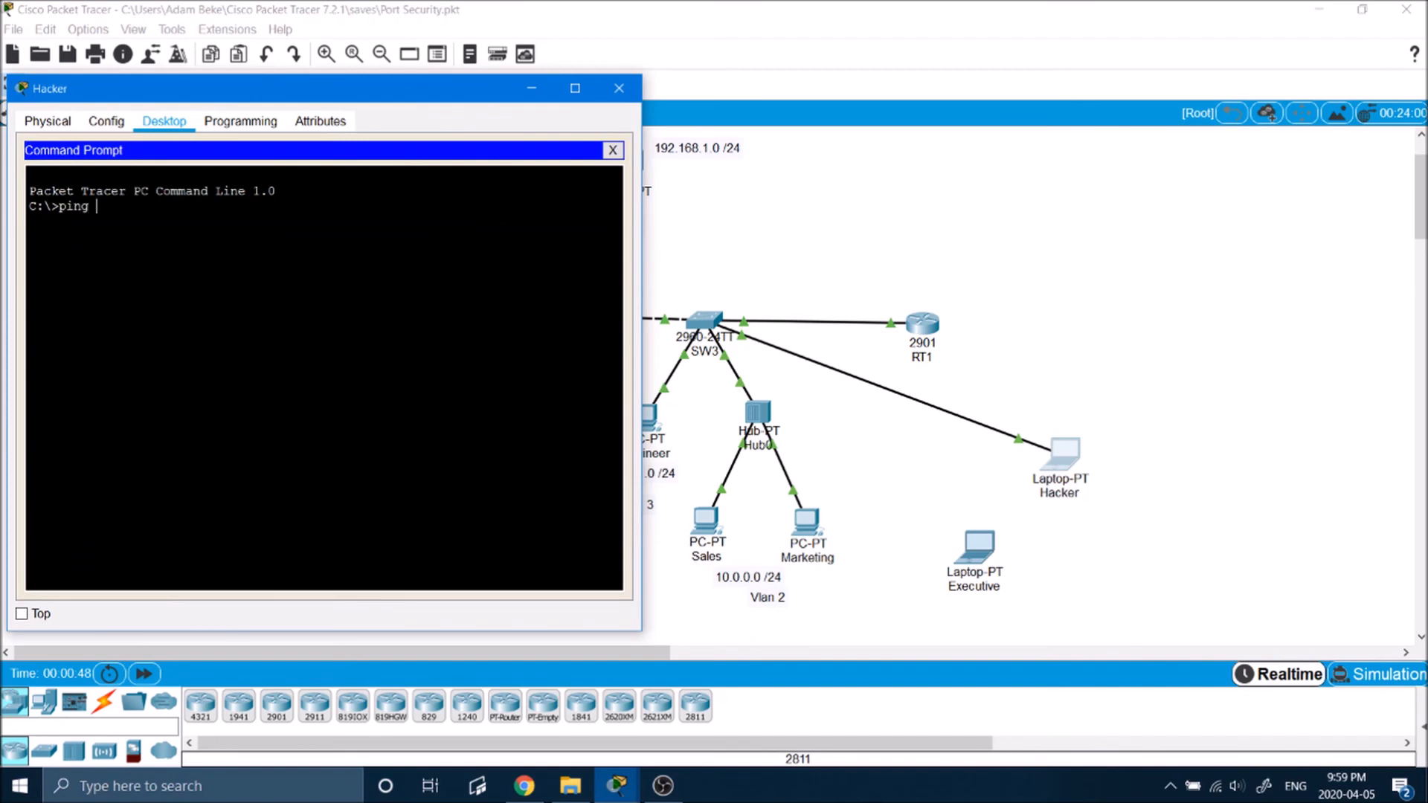
type("10.0.0.50")
key("Return")
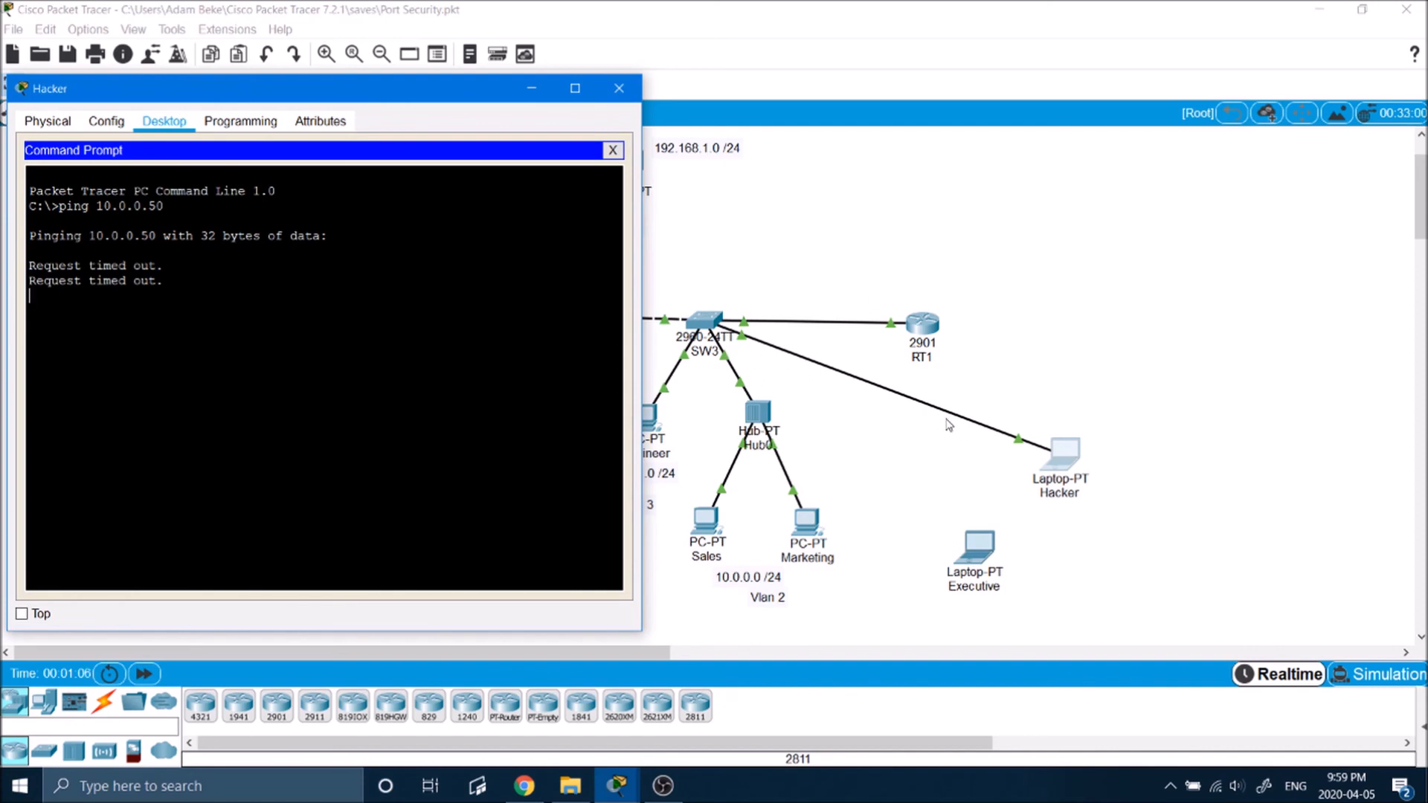
Step: Open SW3's command line, log in with the console password and enter privileged mode with the enable password
left_click(732, 356)
left_click(717, 318)
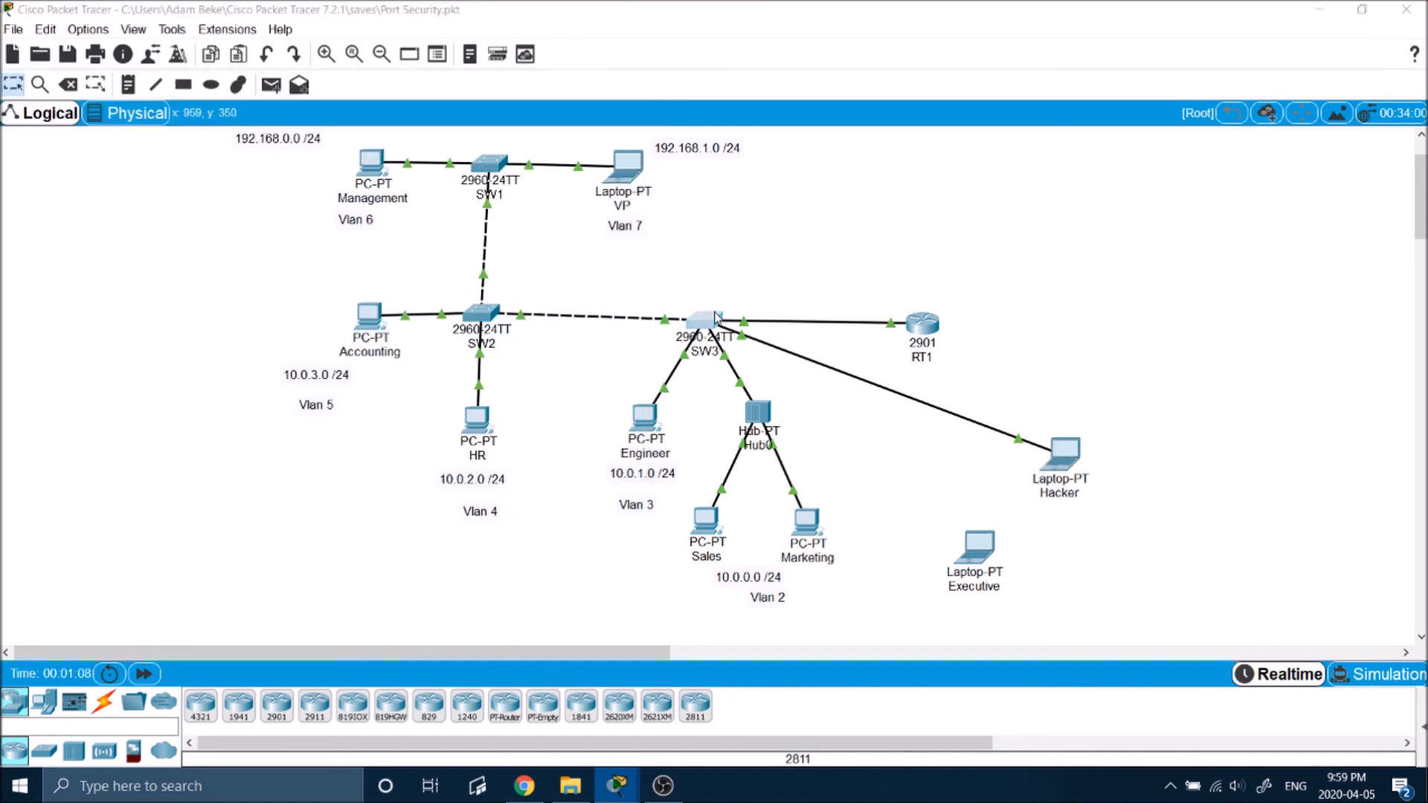
left_click_drag(606, 149, 192, 121)
left_click(268, 160)
key("Return")
key("Return")
key("Return")
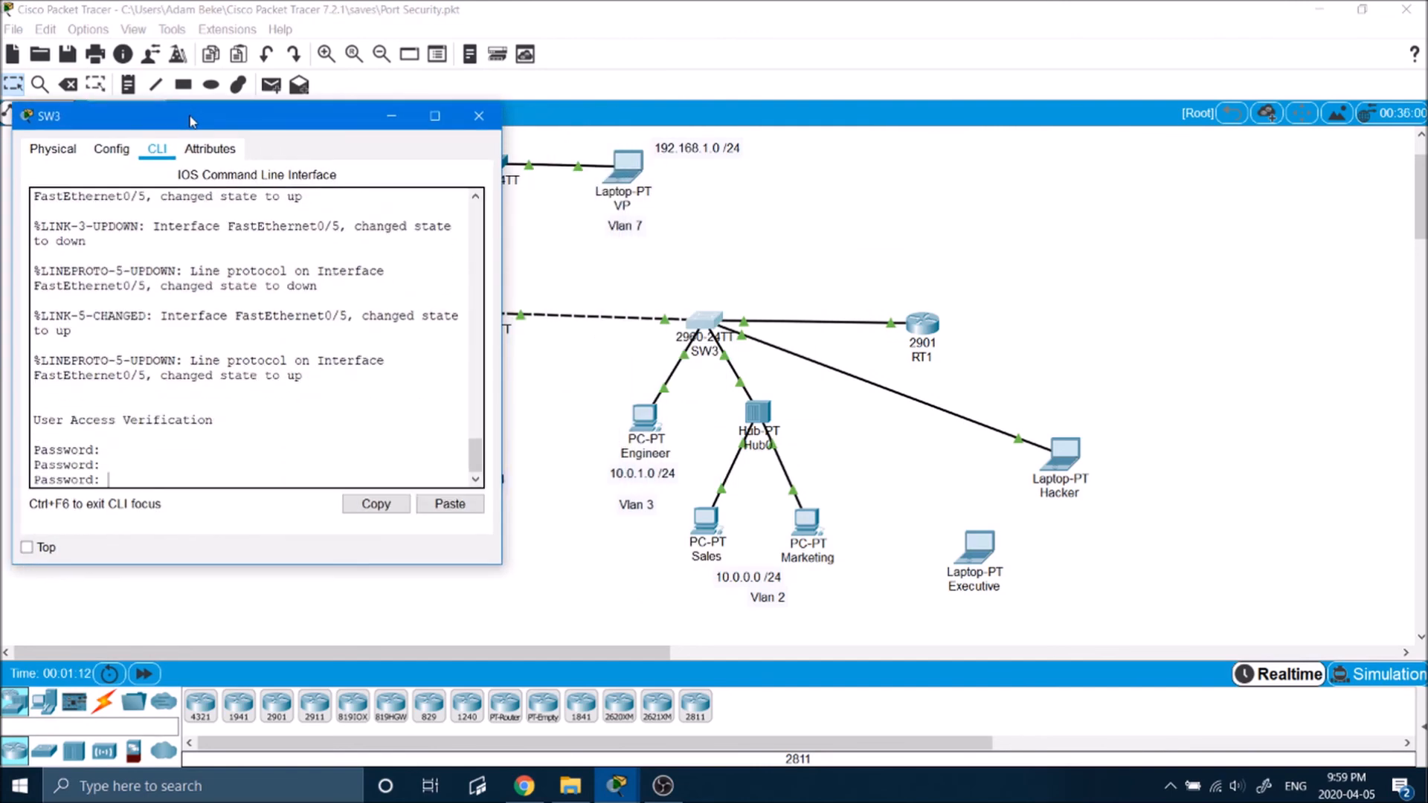
key("Return")
type("en")
key("Return")
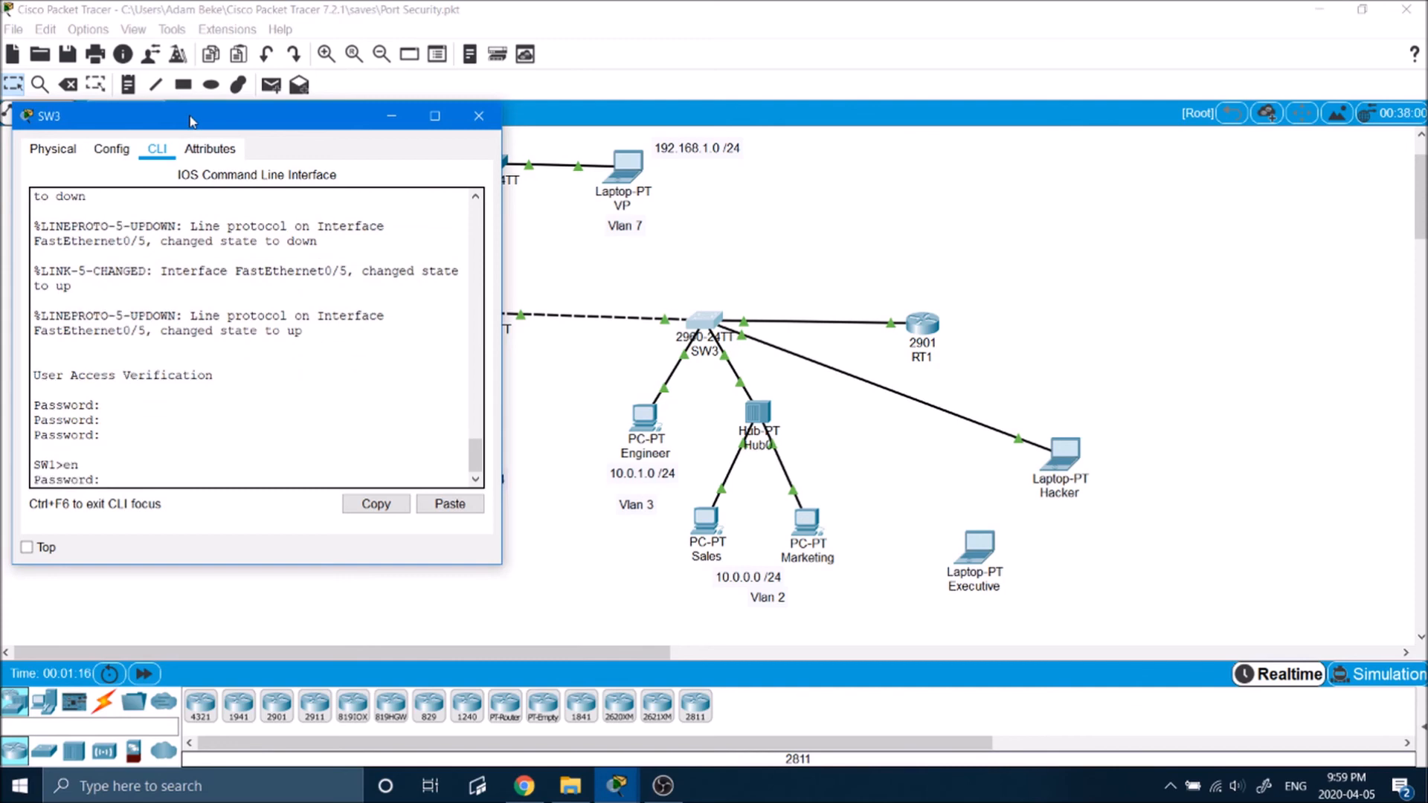
key("Return")
key("Return")
key("Return")
Step: Show the port-security details of SW3's interface fa0/5 and examine the security violation count
type("sh ")
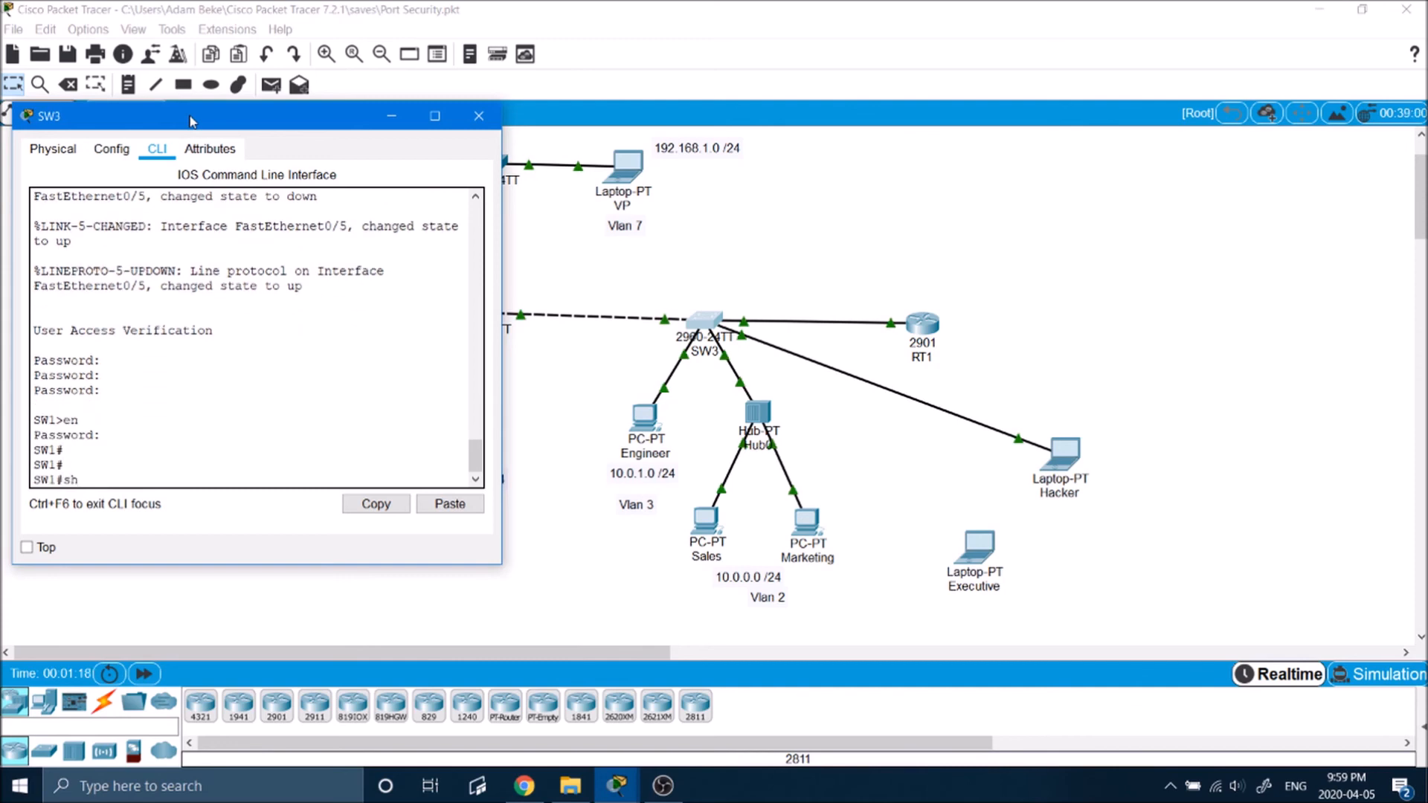
type("port")
key("Tab")
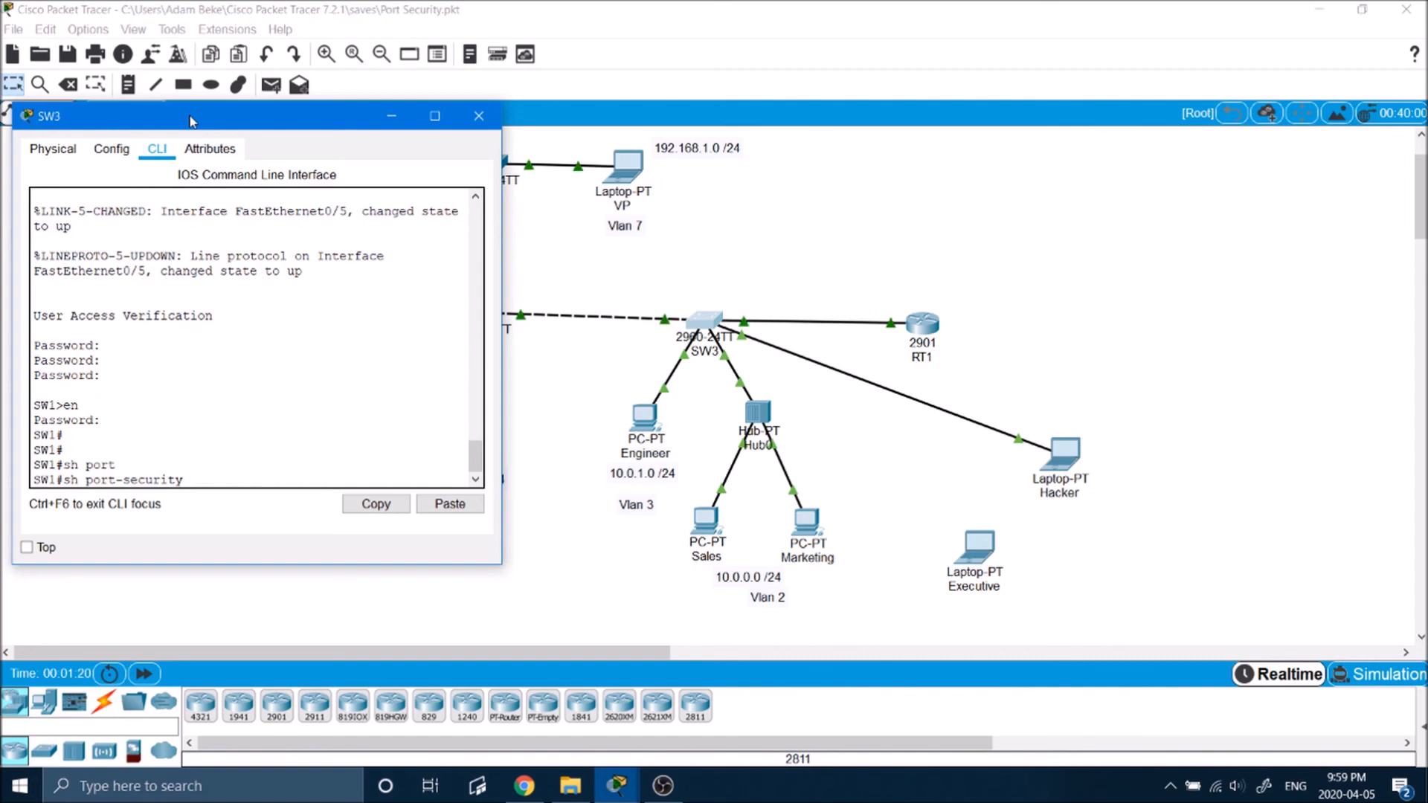
type("int fa0/5")
key("Return")
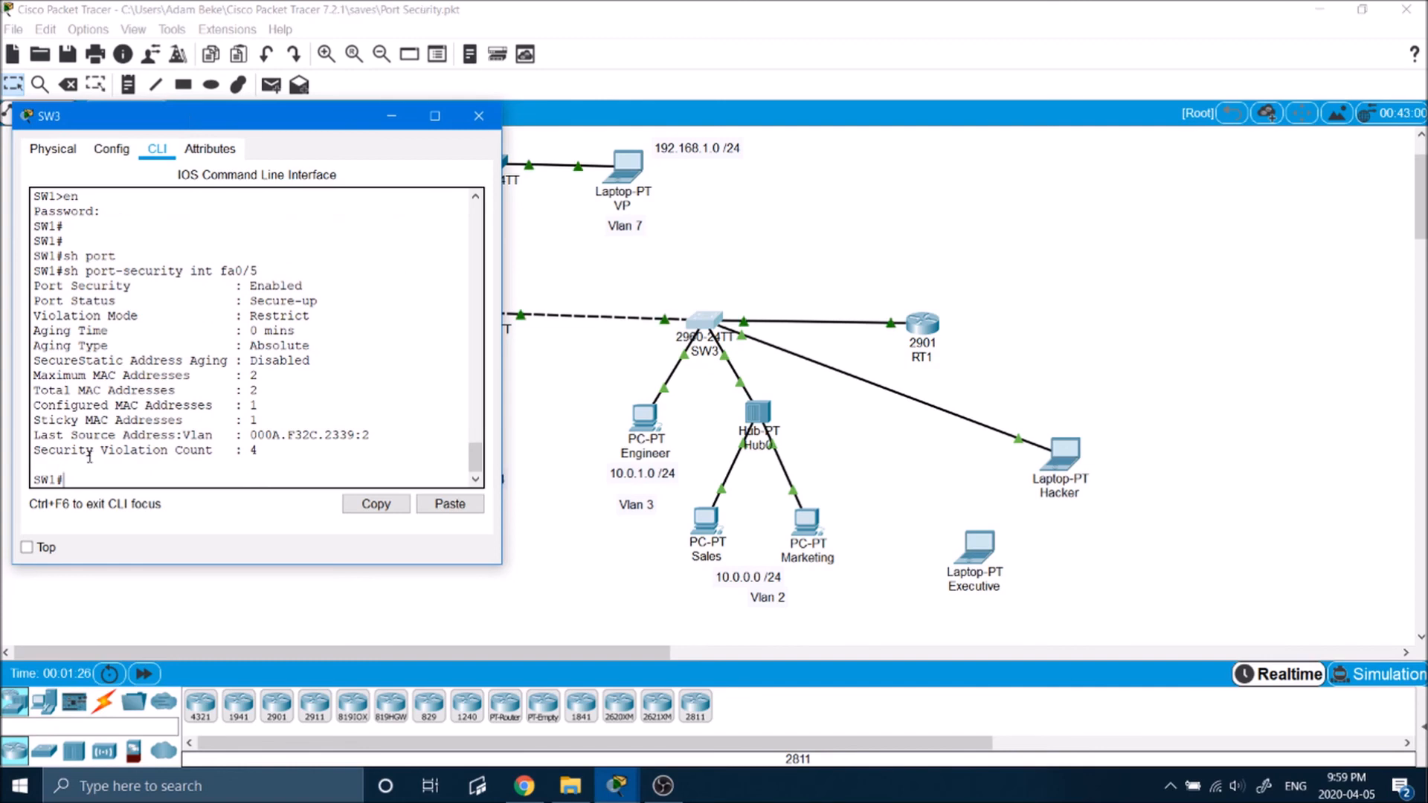
left_click_drag(56, 450, 4, 455)
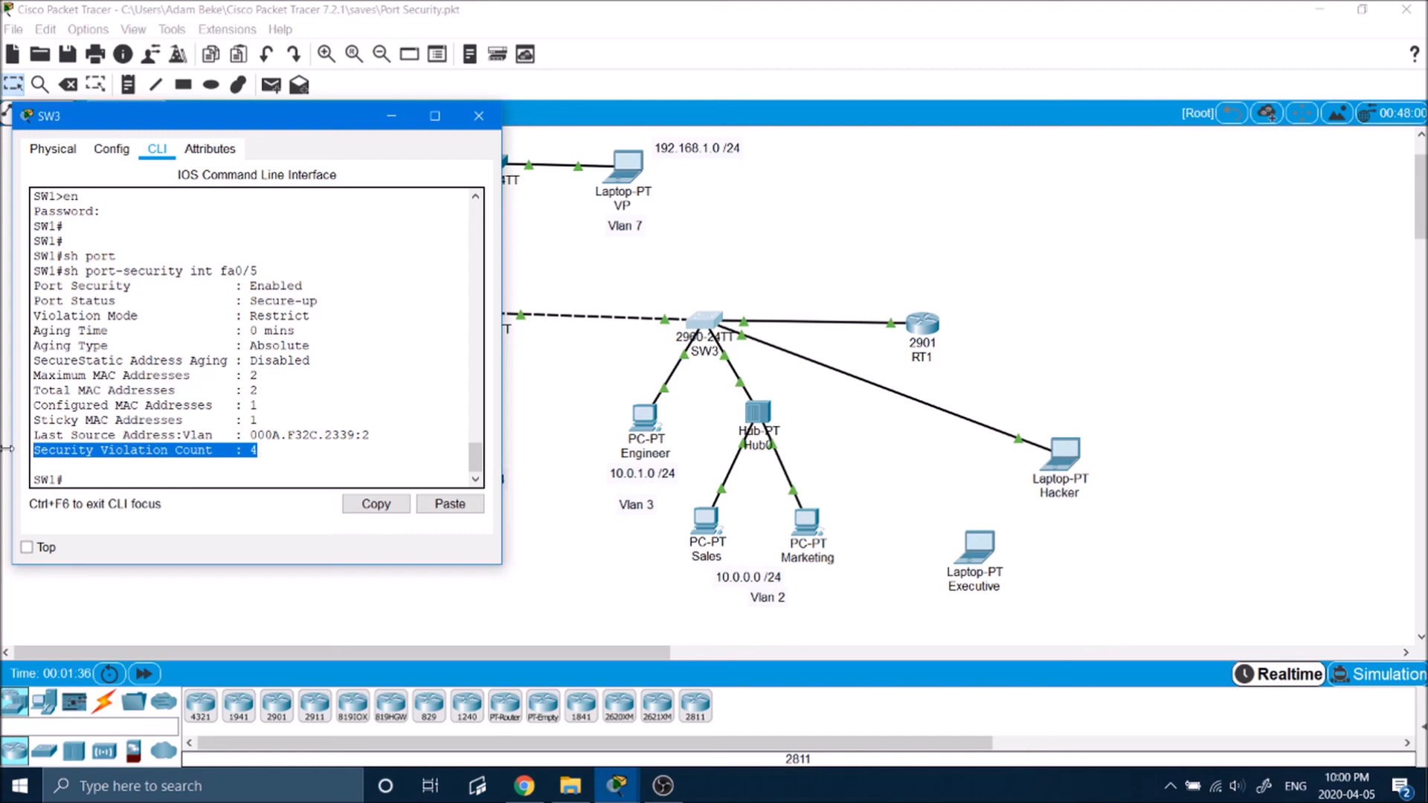
left_click(211, 473)
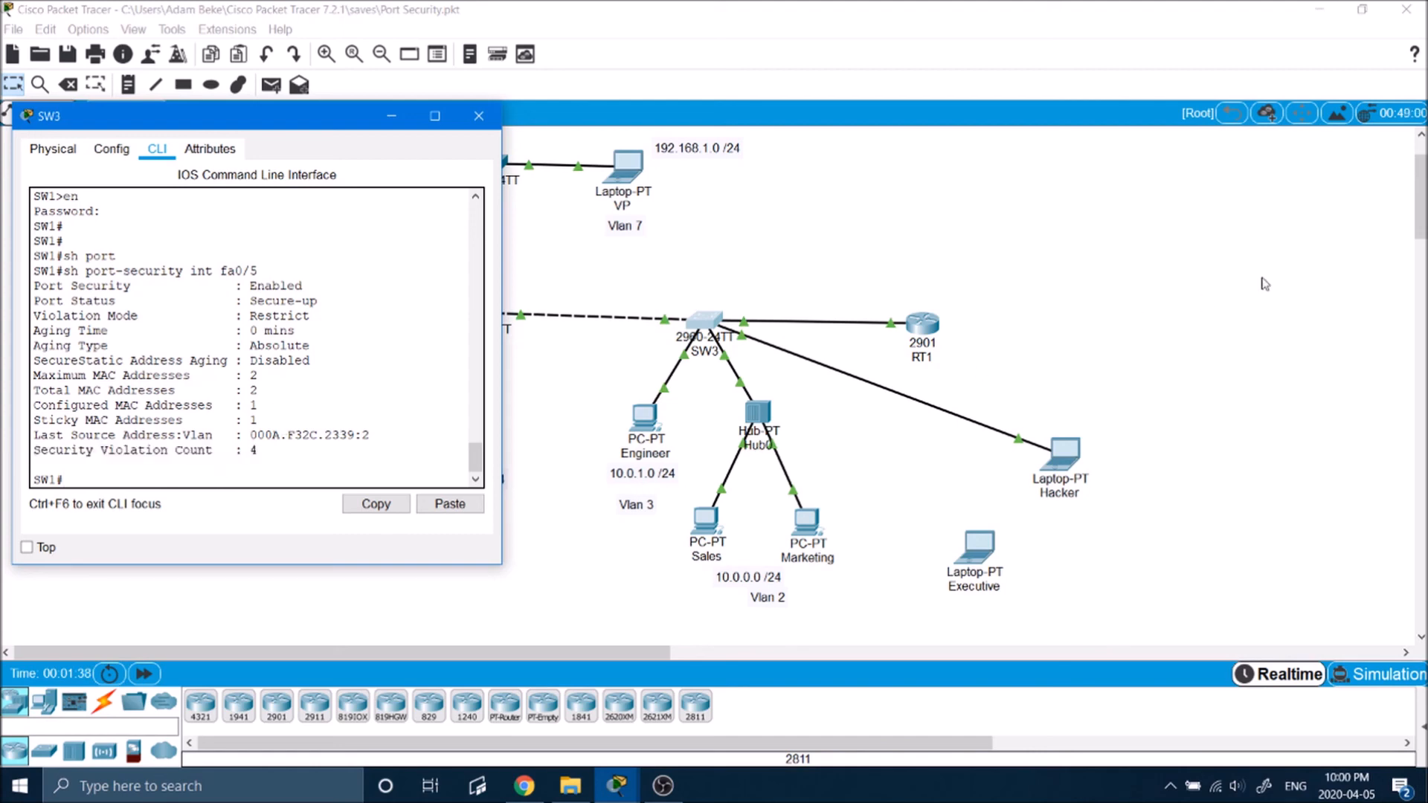
Step: Return to the Hacker laptop's Command Prompt and review the results of the ping to 10.0.0.50
left_click(1262, 279)
left_click_drag(1059, 466, 1065, 462)
left_click(1067, 466)
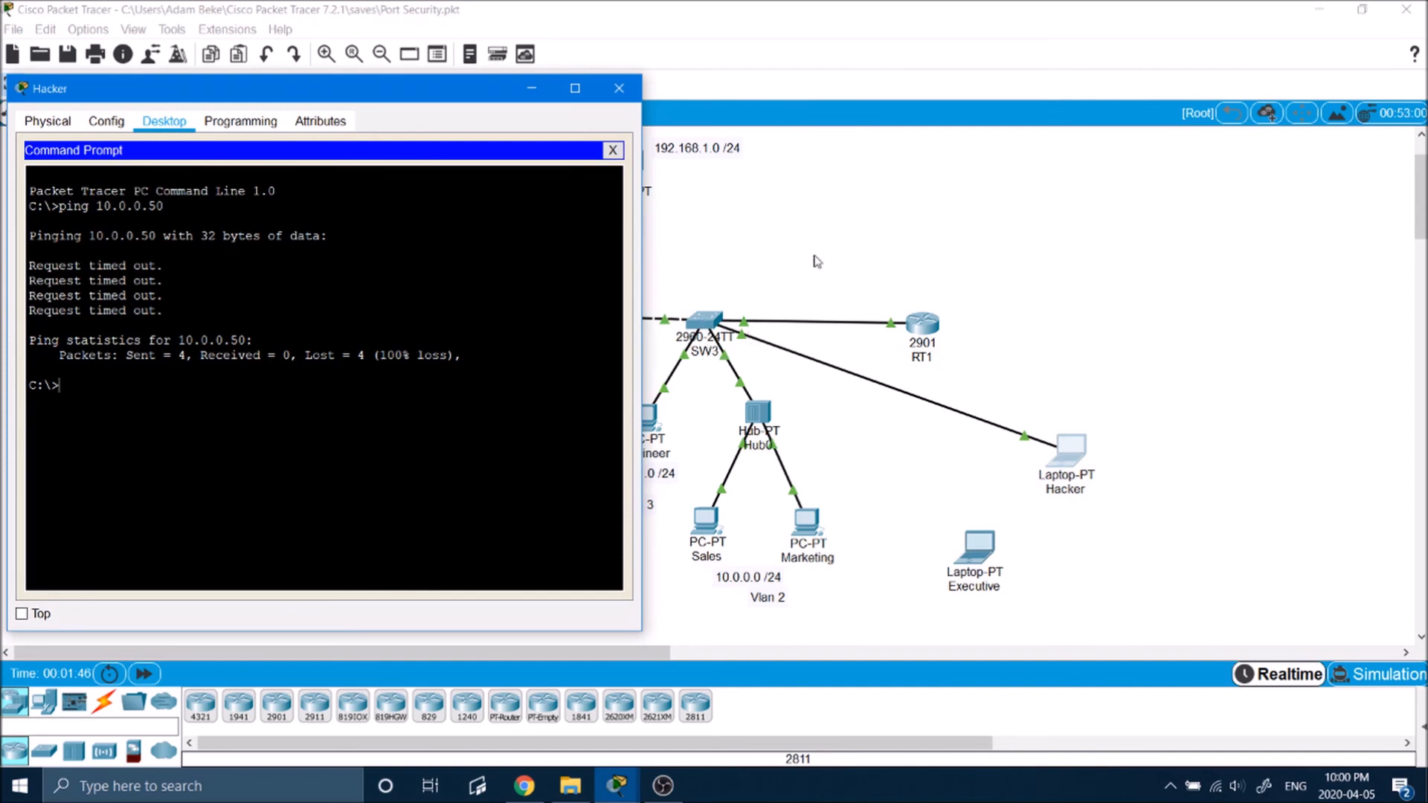
left_click_drag(97, 267, 155, 282)
left_click(156, 282)
left_click_drag(68, 296, 134, 311)
left_click(845, 255)
Step: Move the laptop end of the SW3 cable from the Hacker laptop to the Executive laptop's FastEthernet0 port
mouse_move(1064, 450)
left_mouse_down()
mouse_move(1102, 413)
mouse_move(1079, 471)
left_mouse_up()
left_click(1042, 456)
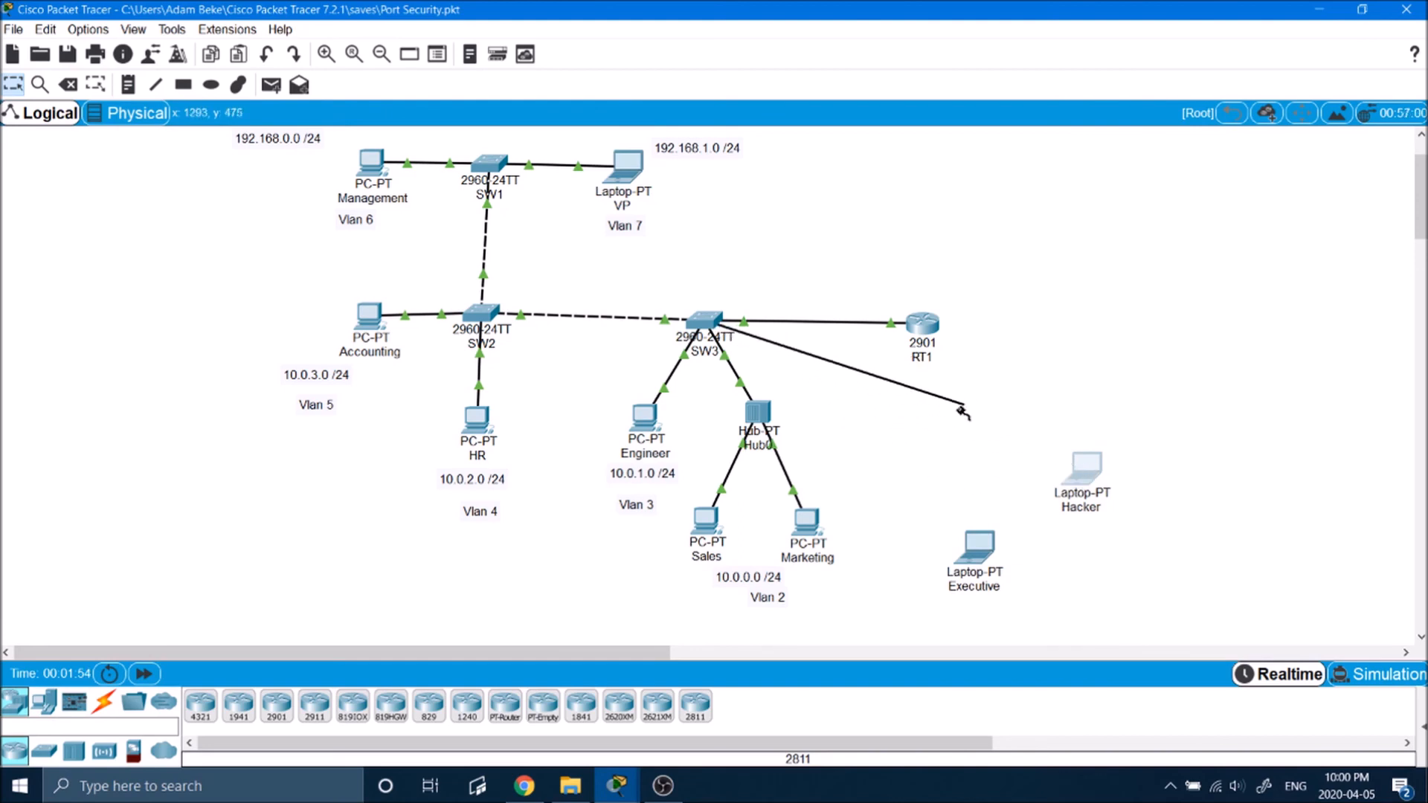
left_click(968, 549)
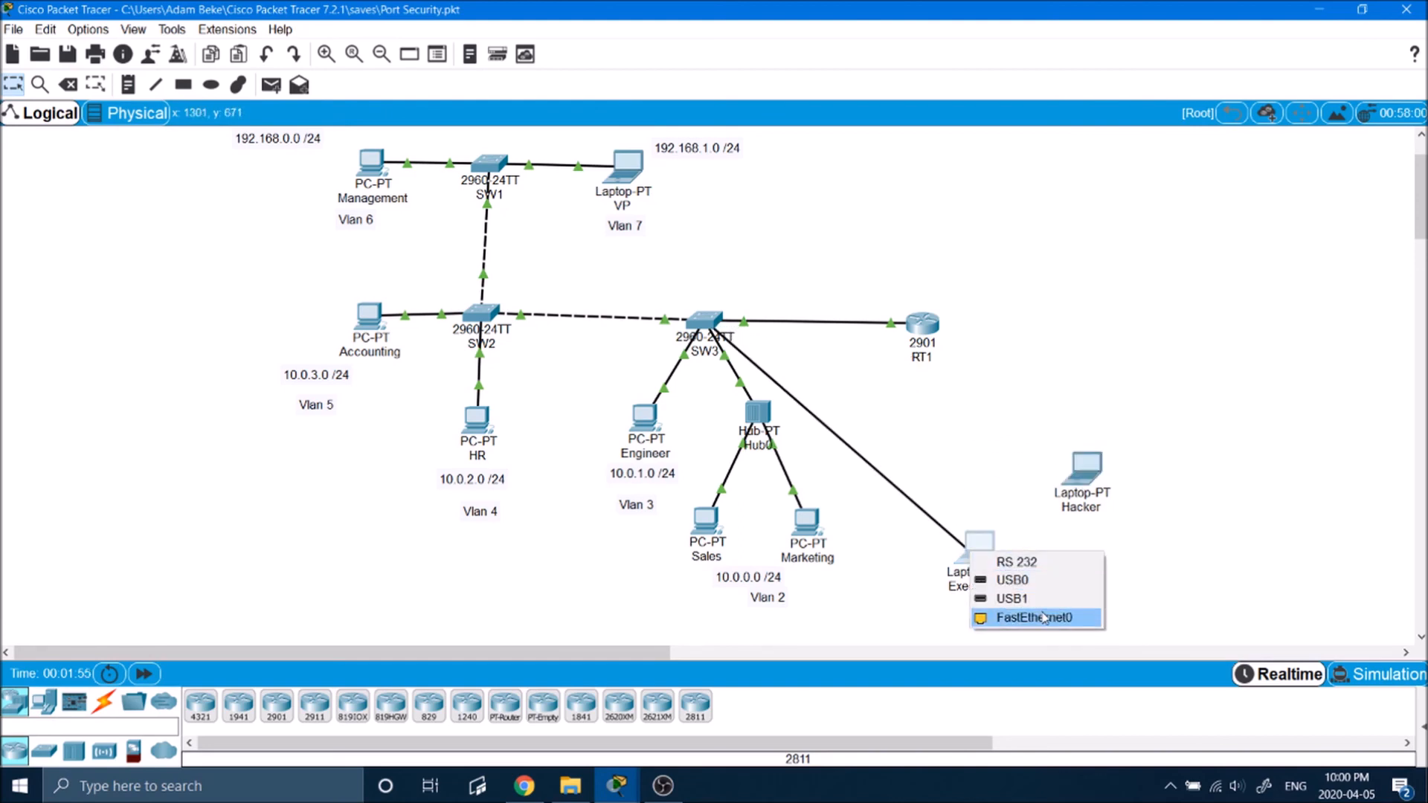
left_click(1041, 617)
Step: Repeat the ping to 10.0.0.50 from the Executive laptop's Command Prompt
left_click(969, 565)
key("Up")
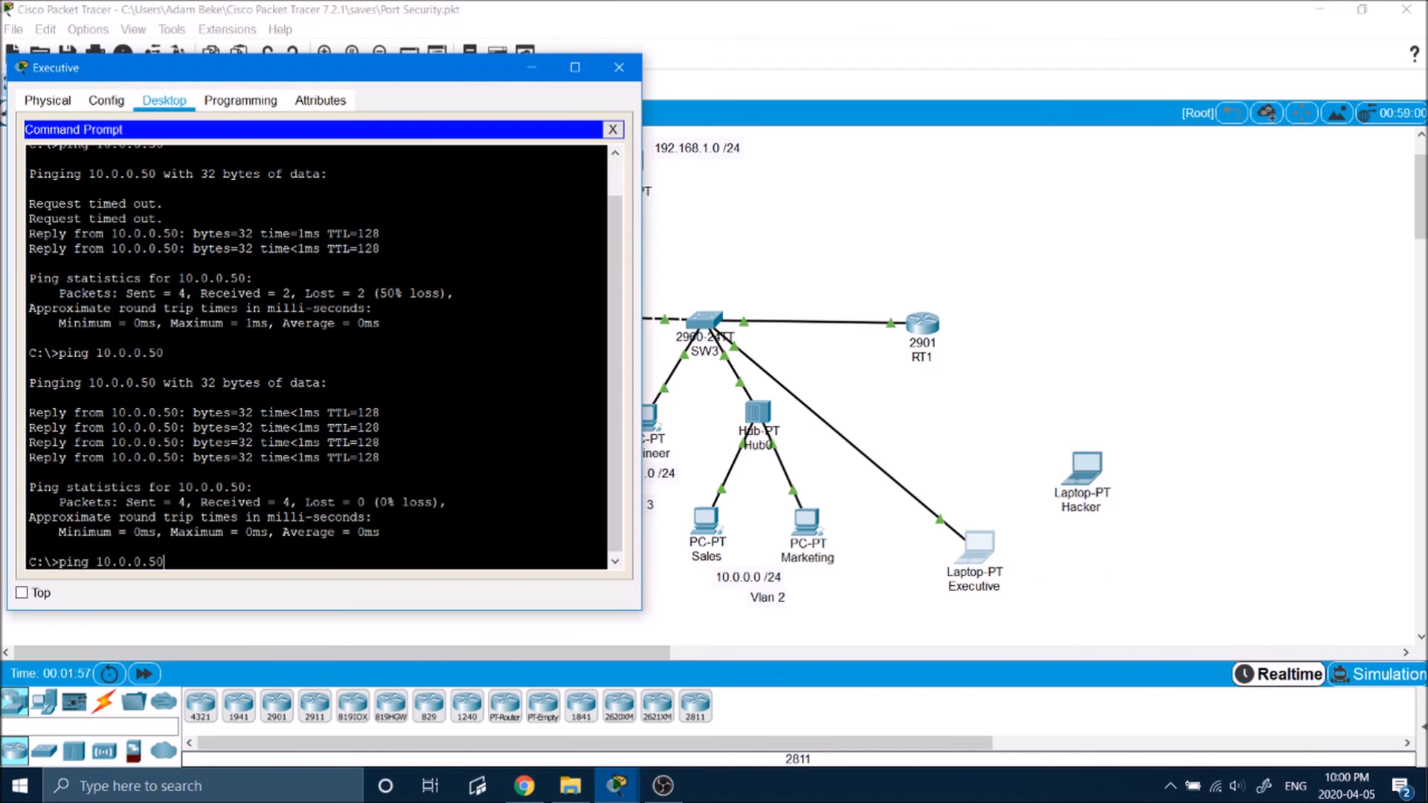
key("Return")
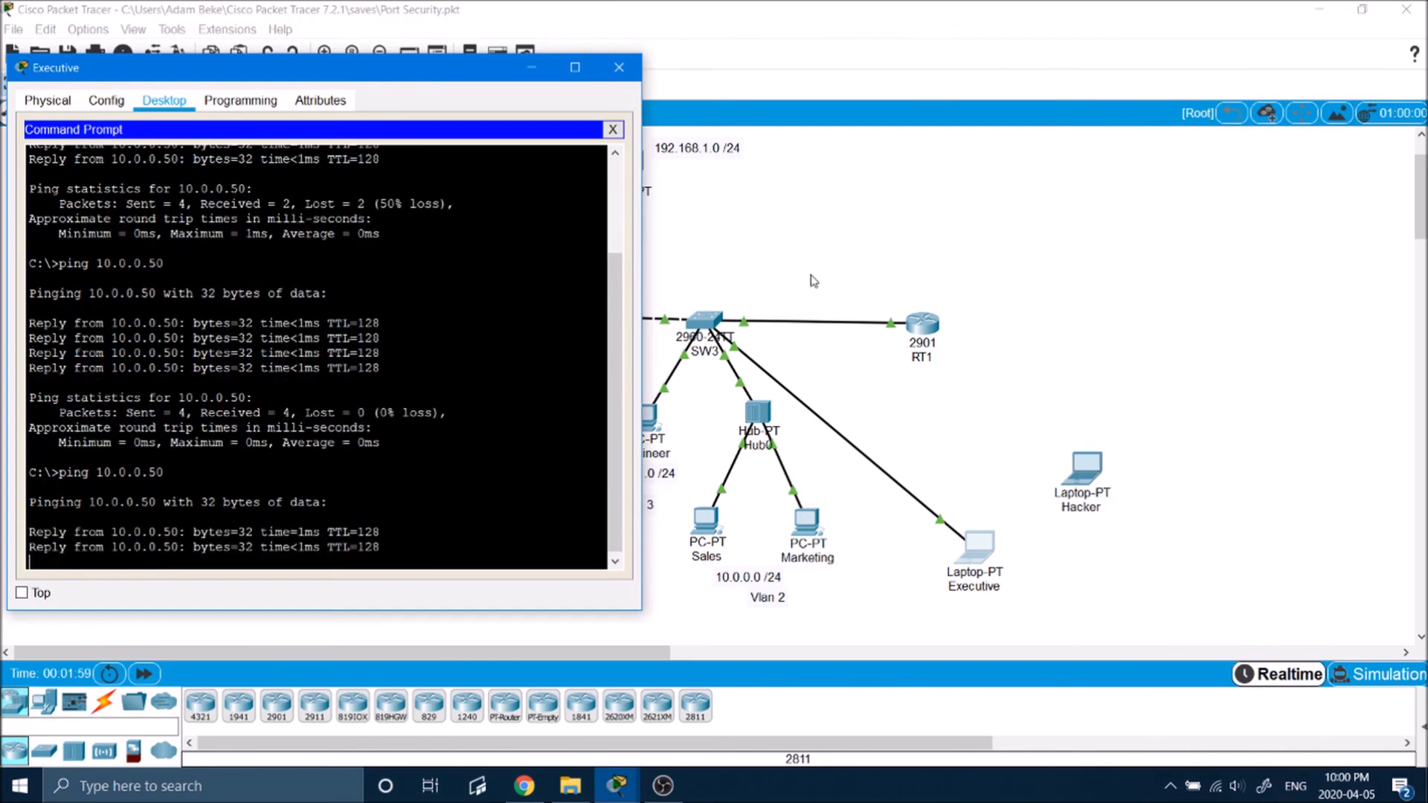